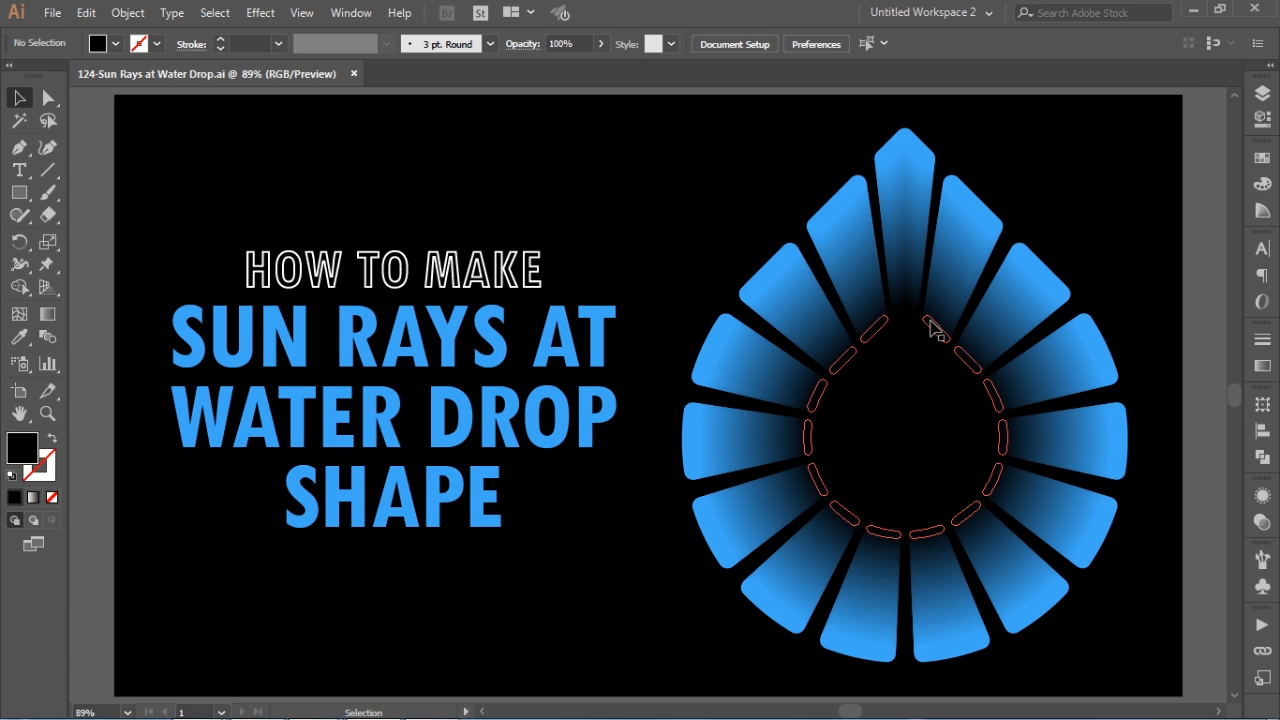
Show Layer 3, hide Layer 2, and make Layer 3 the active layer for drawing
left_click(1262, 93)
left_click(1041, 114)
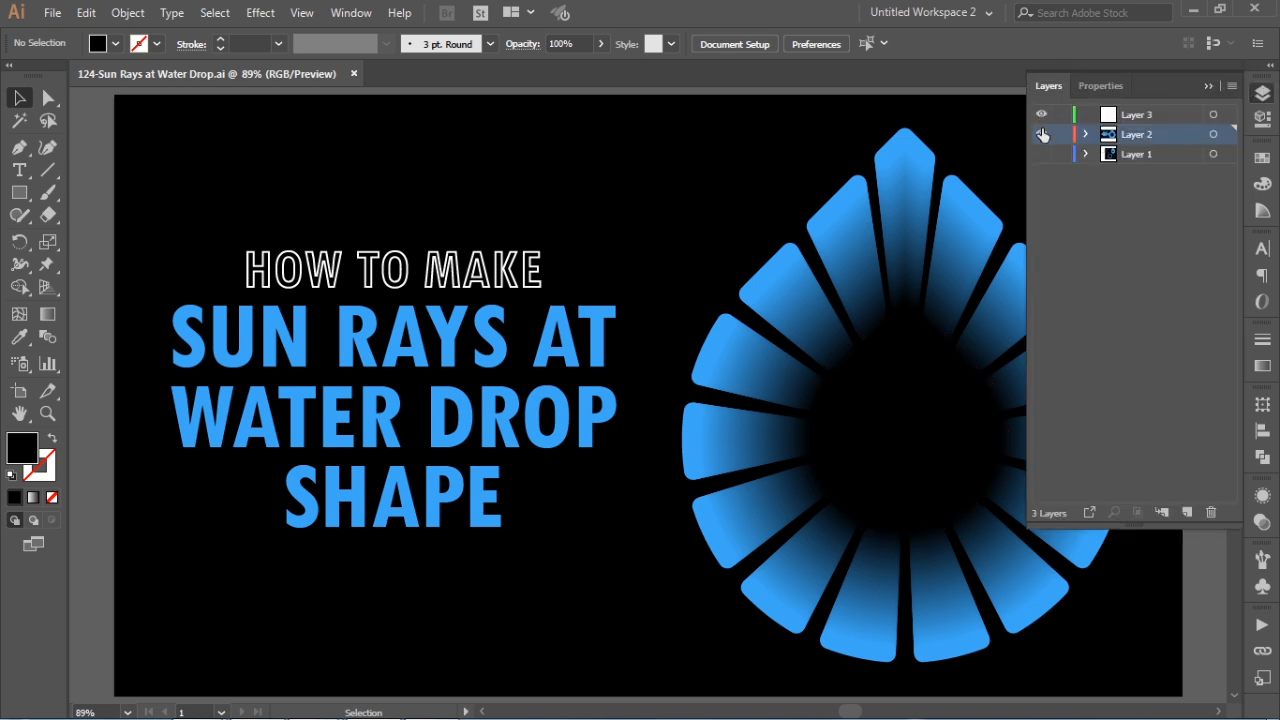
left_click(1041, 134)
left_click(1140, 114)
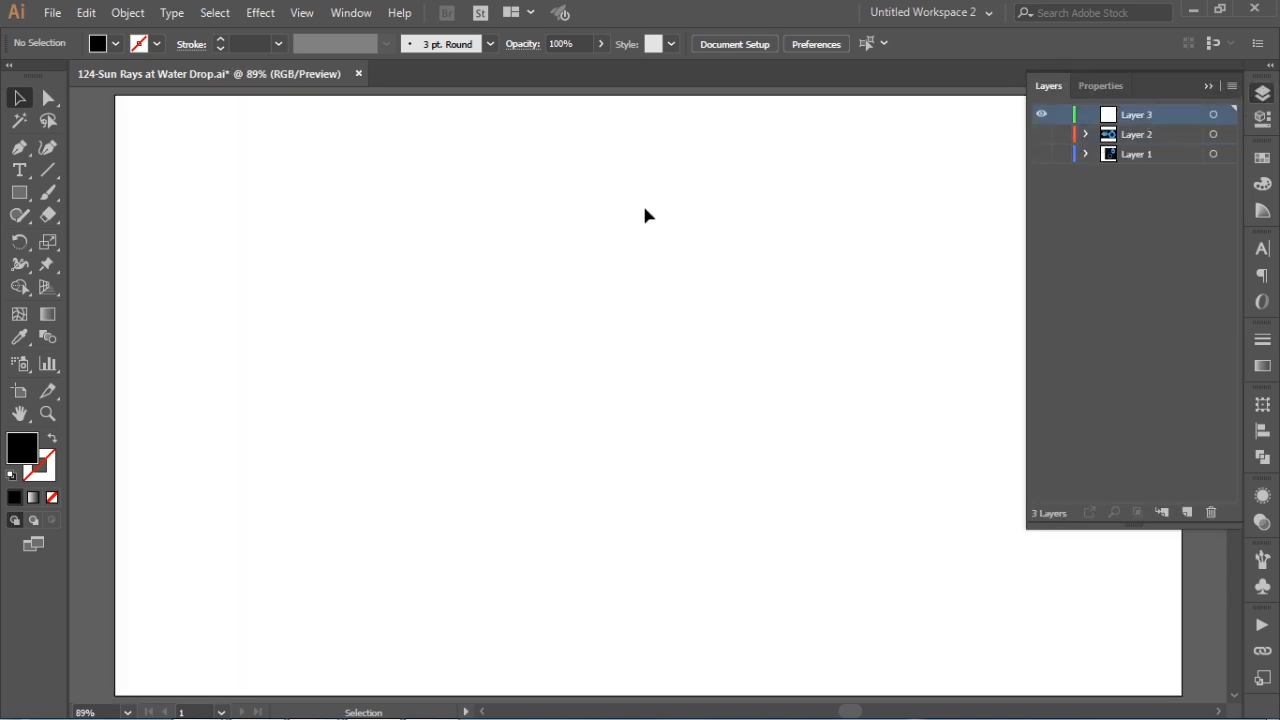
left_click(1262, 93)
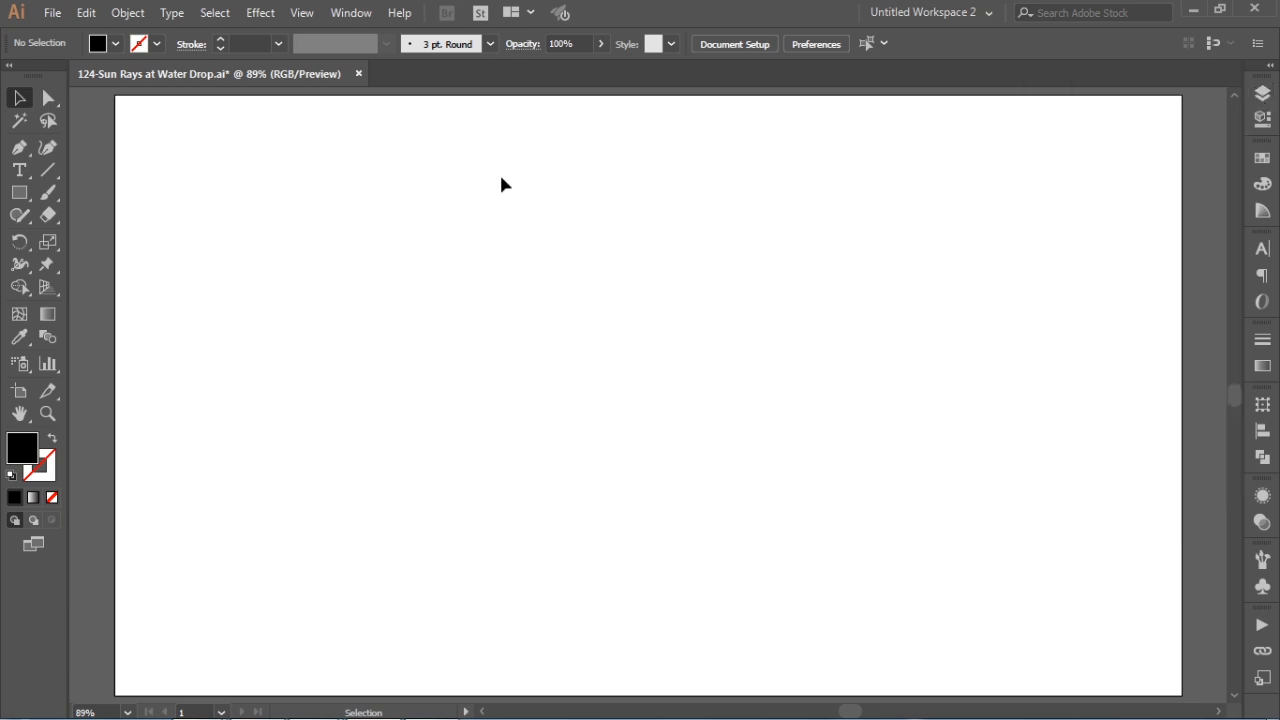
Reset to the default white fill and black stroke, and draw a square near the middle of the artboard
left_click(11, 475)
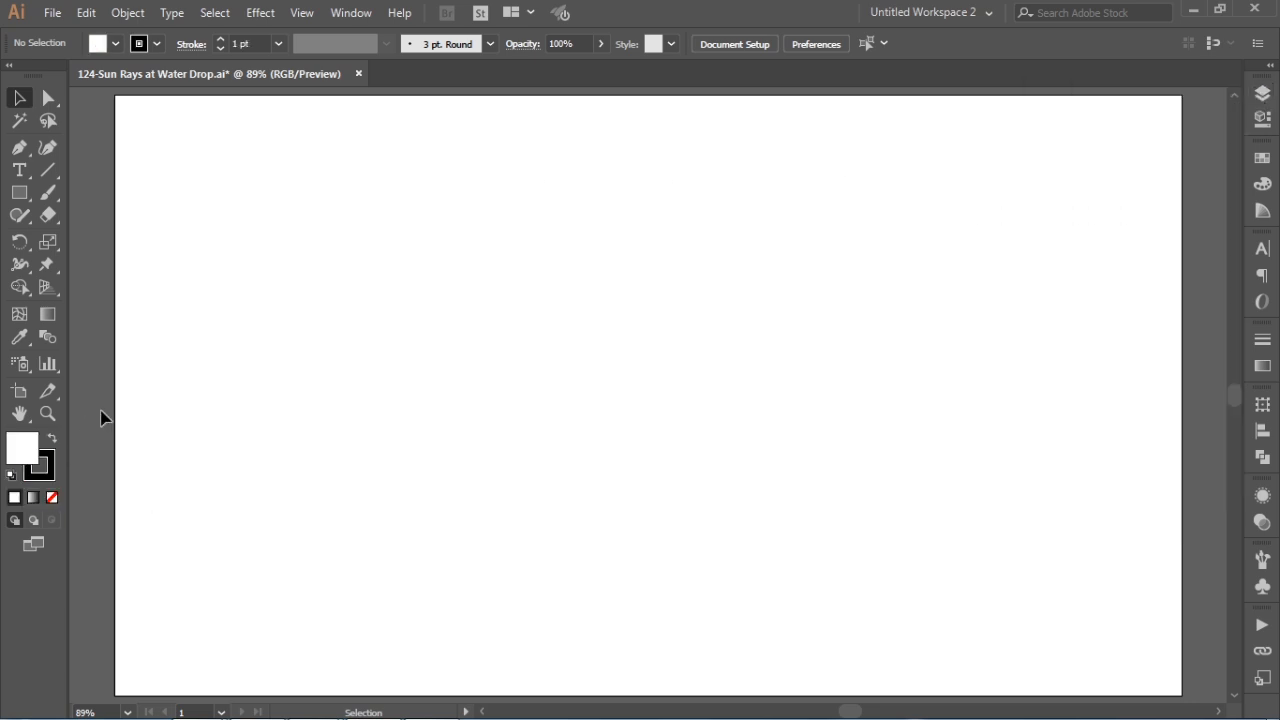
left_click(20, 194)
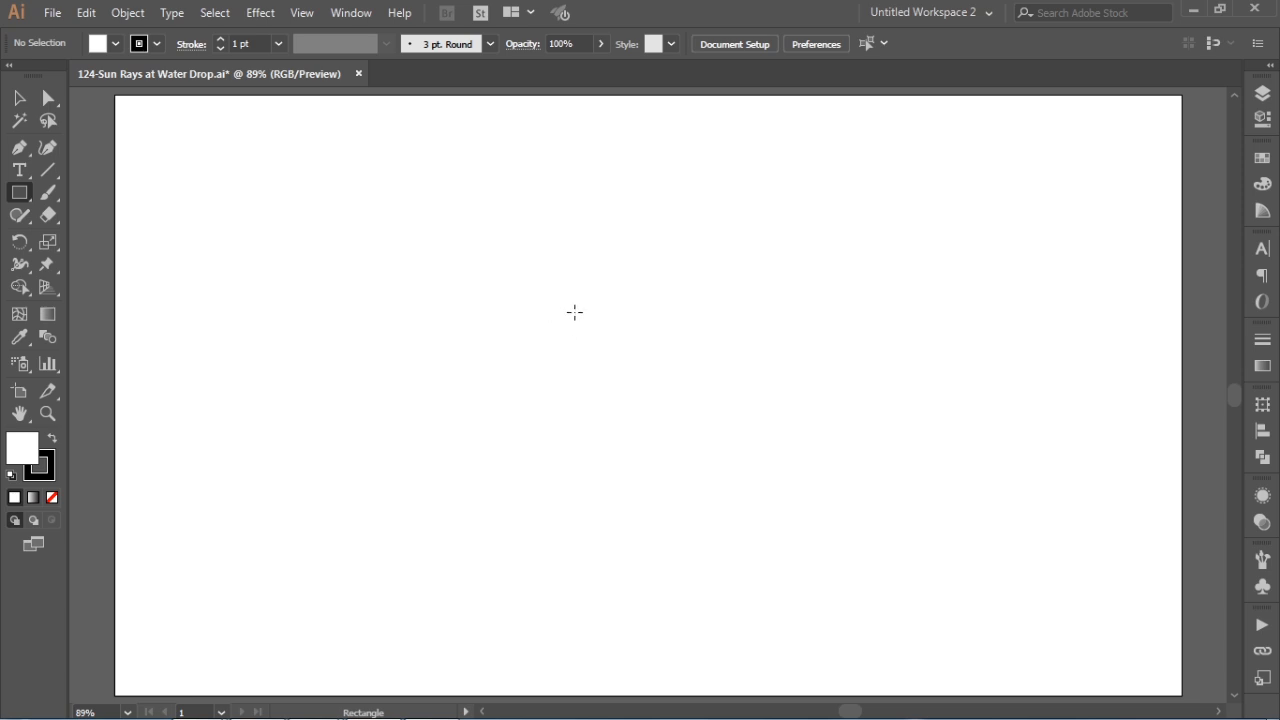
left_click_drag(501, 257, 688, 422)
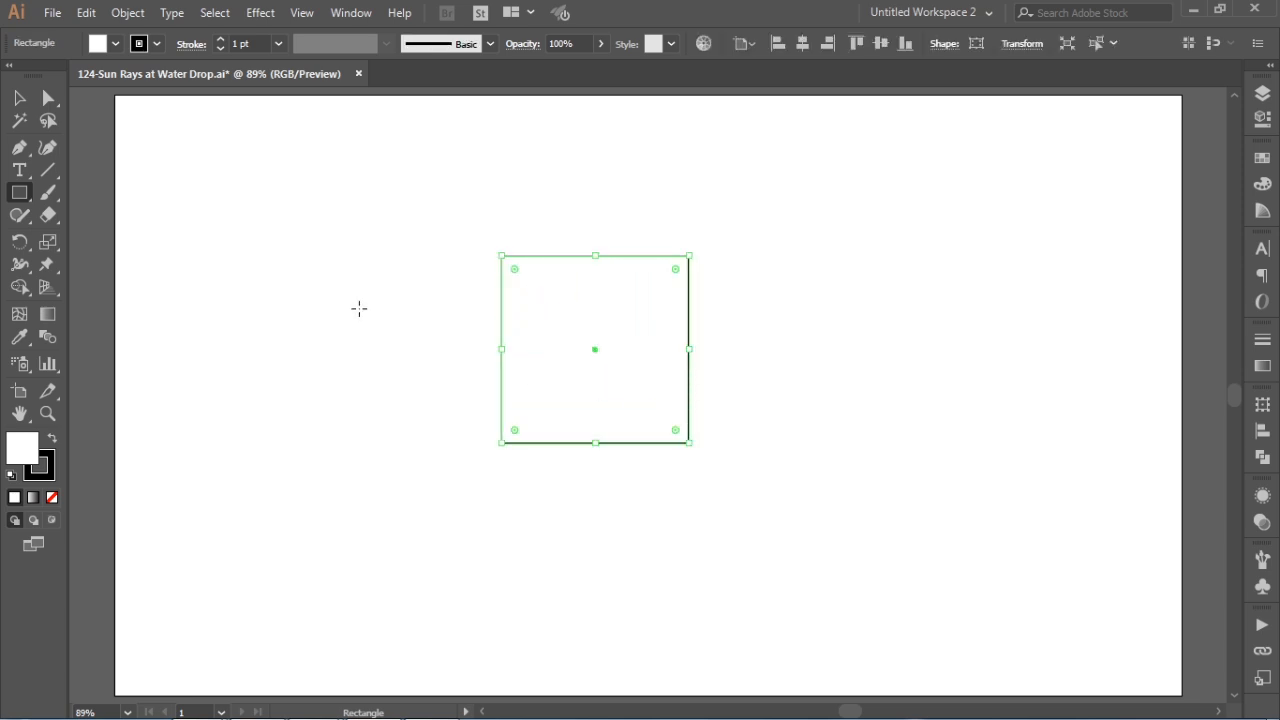
left_click(25, 101)
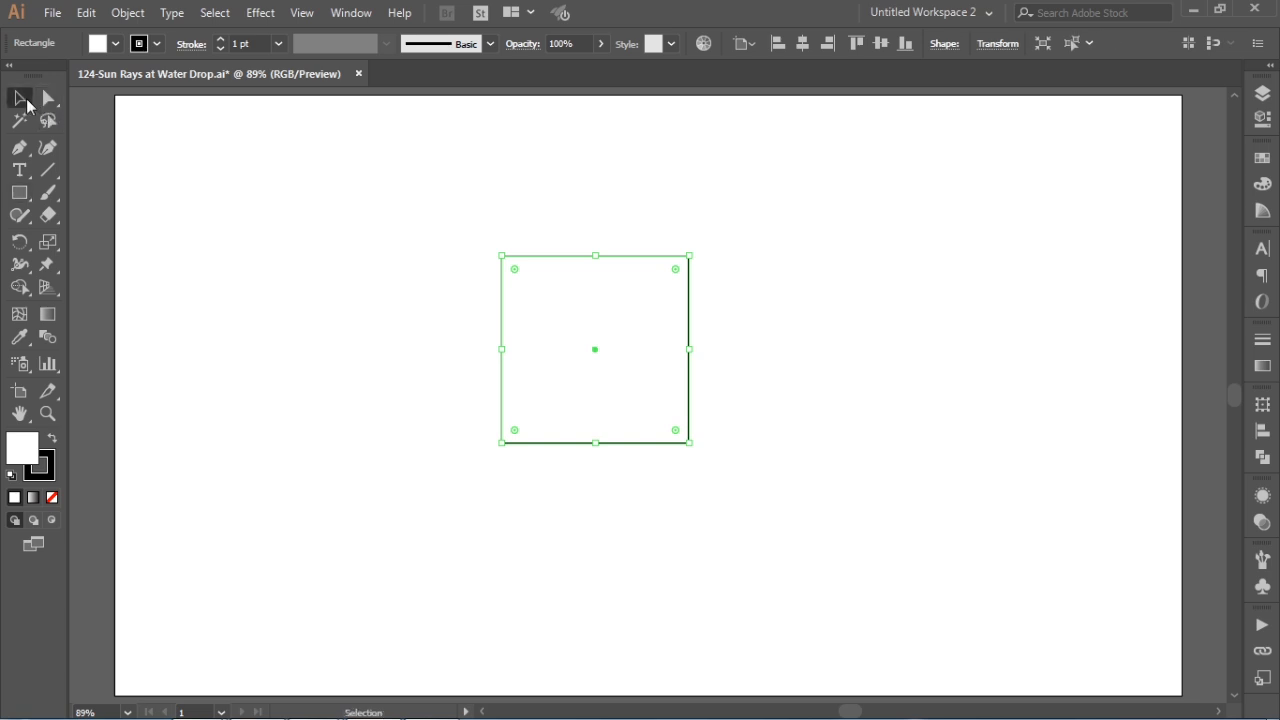
left_click(777, 201)
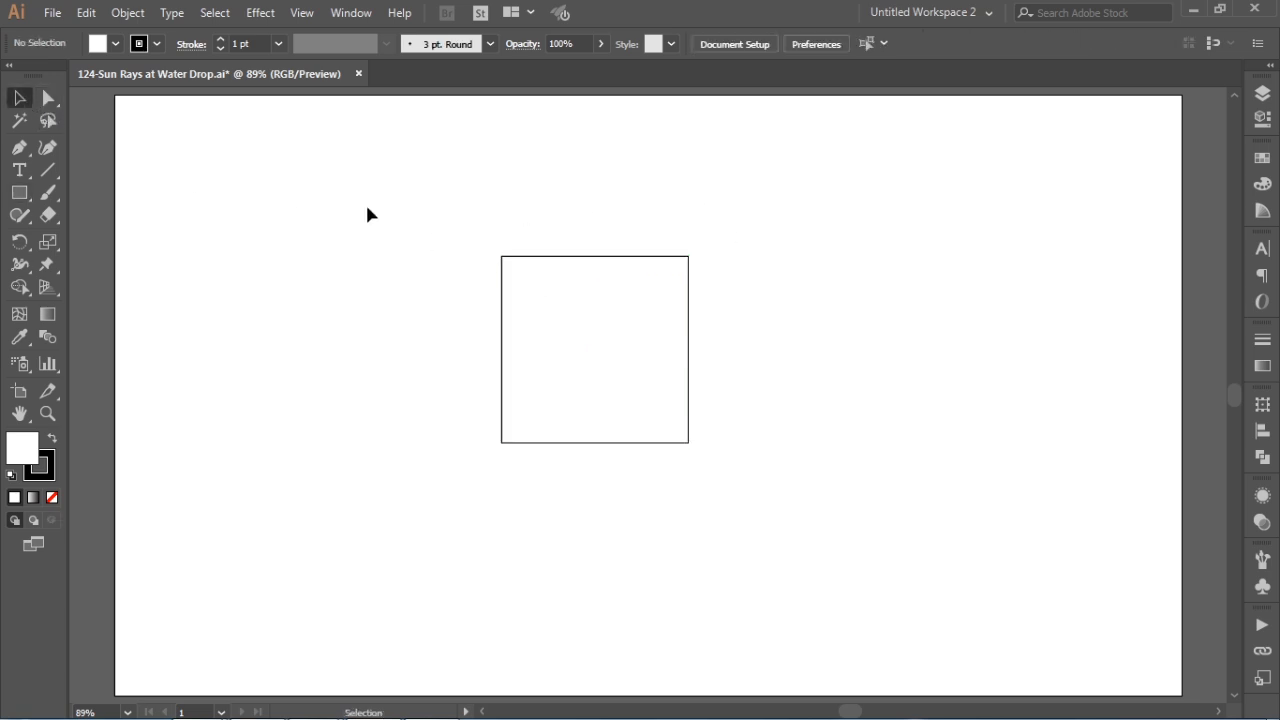
Rotate the square by 45° so it stands on one corner as a diamond
left_click_drag(382, 212, 824, 508)
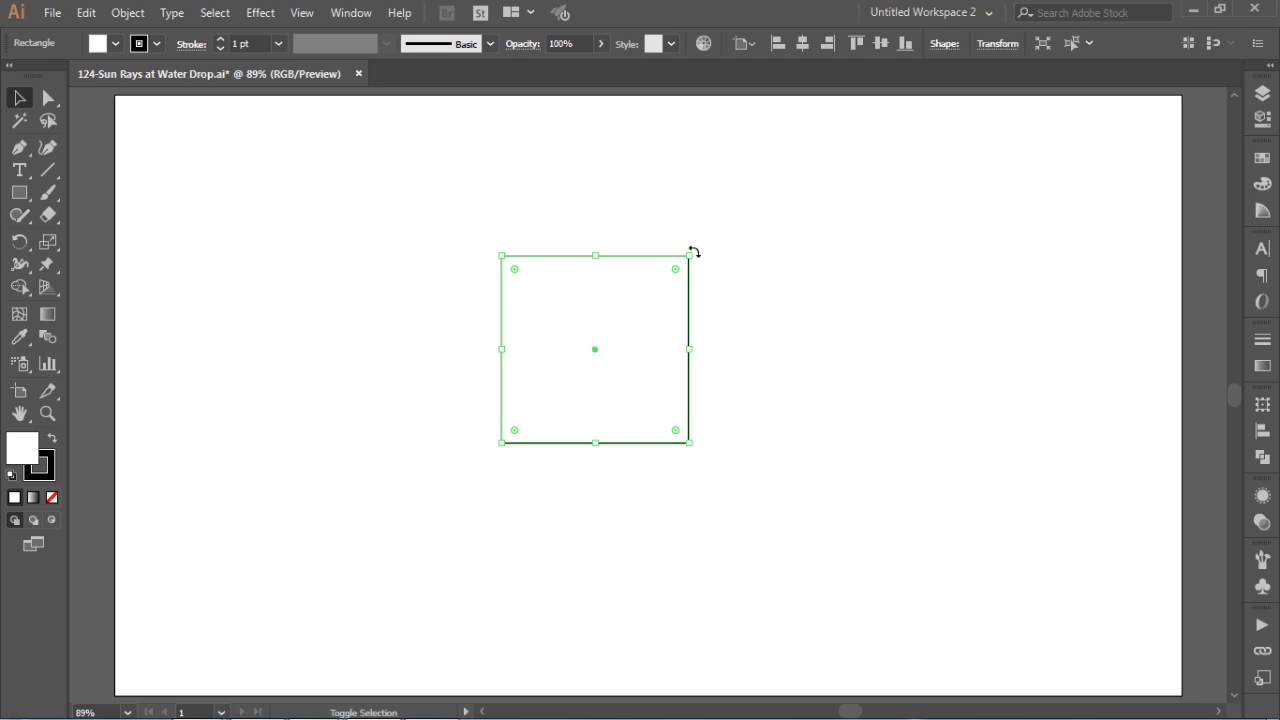
left_click_drag(691, 252, 726, 346)
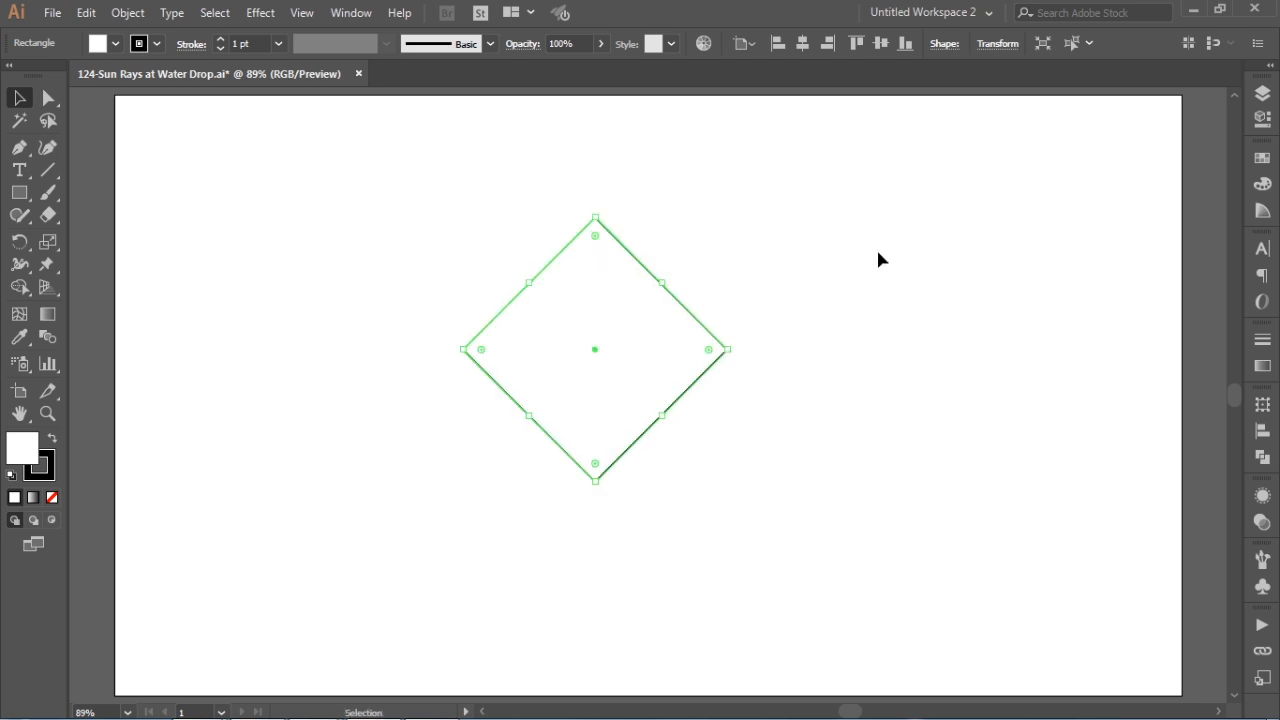
left_click(879, 284)
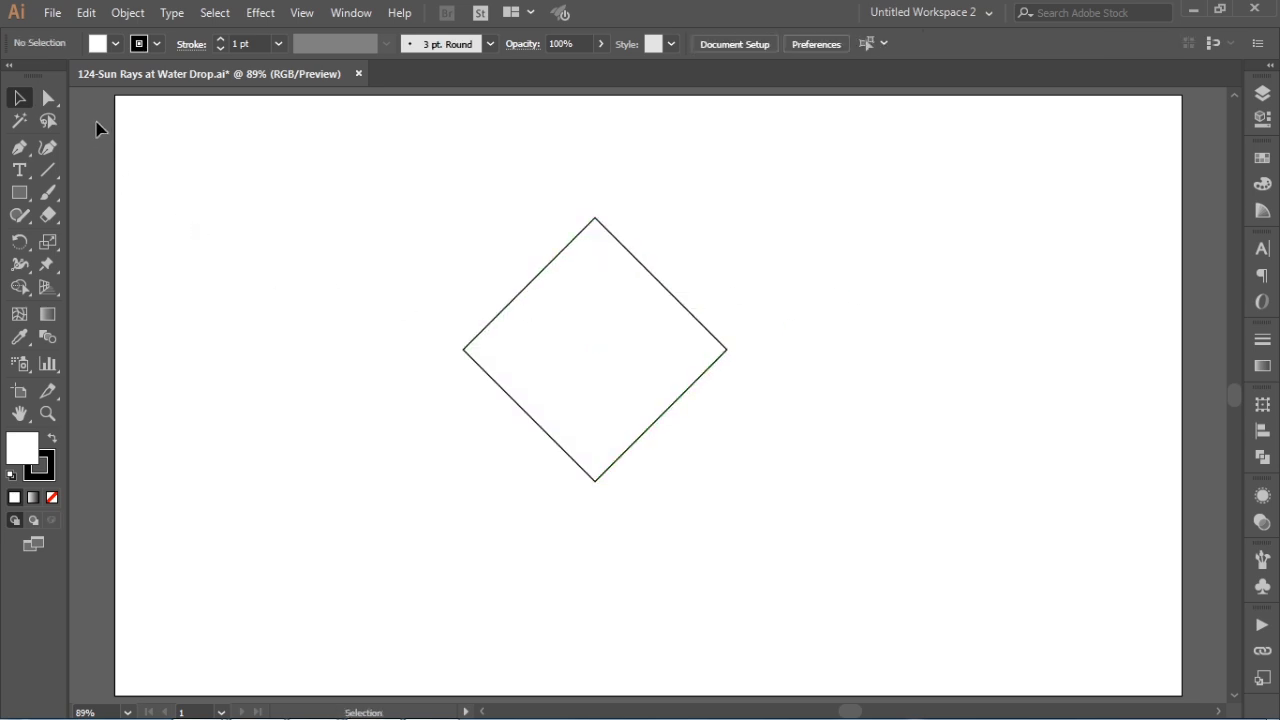
Round the diamond's side and bottom corners to the maximum, keeping the top corner sharp to form a water drop
left_click(51, 101)
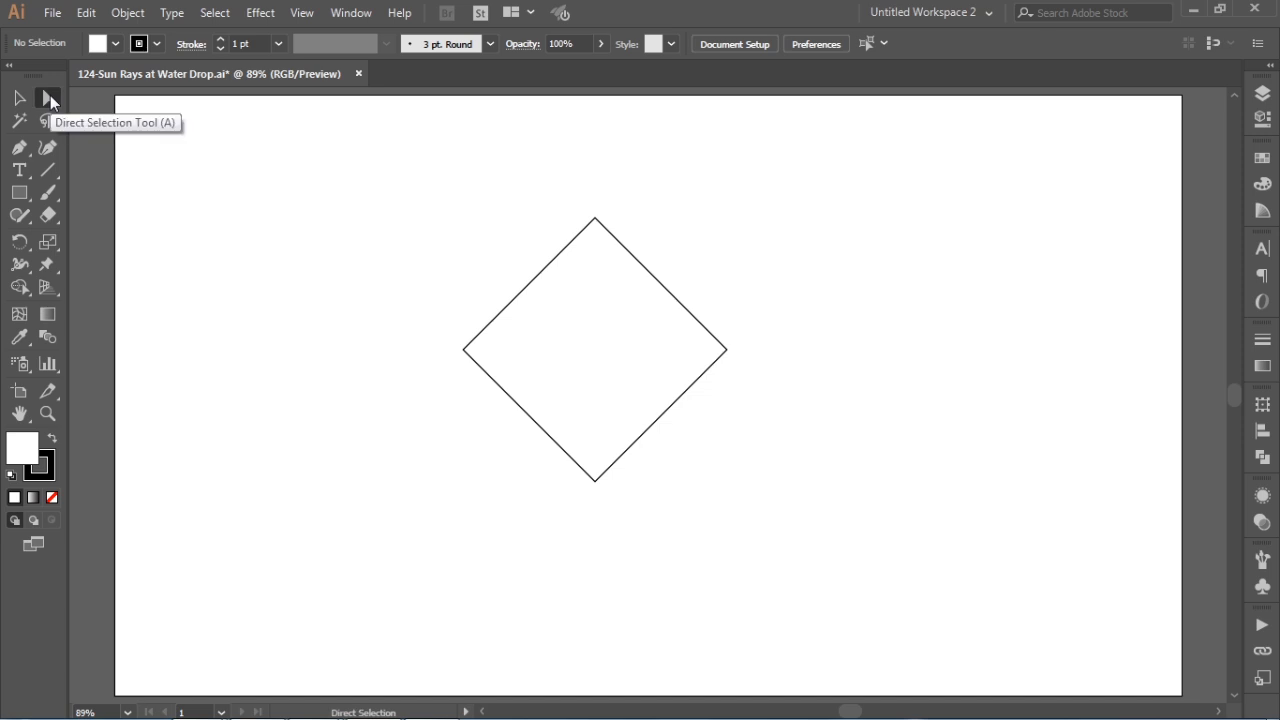
left_click_drag(390, 312, 789, 534)
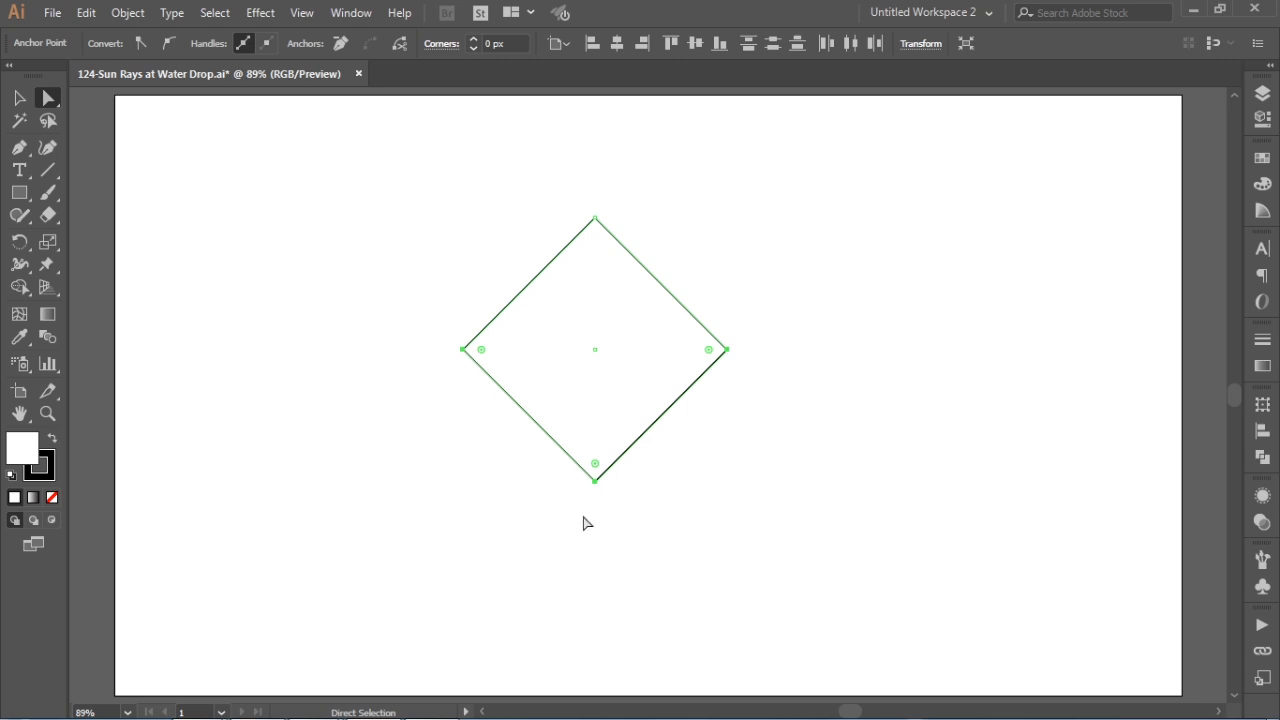
left_click_drag(595, 465, 600, 277)
left_click(794, 213)
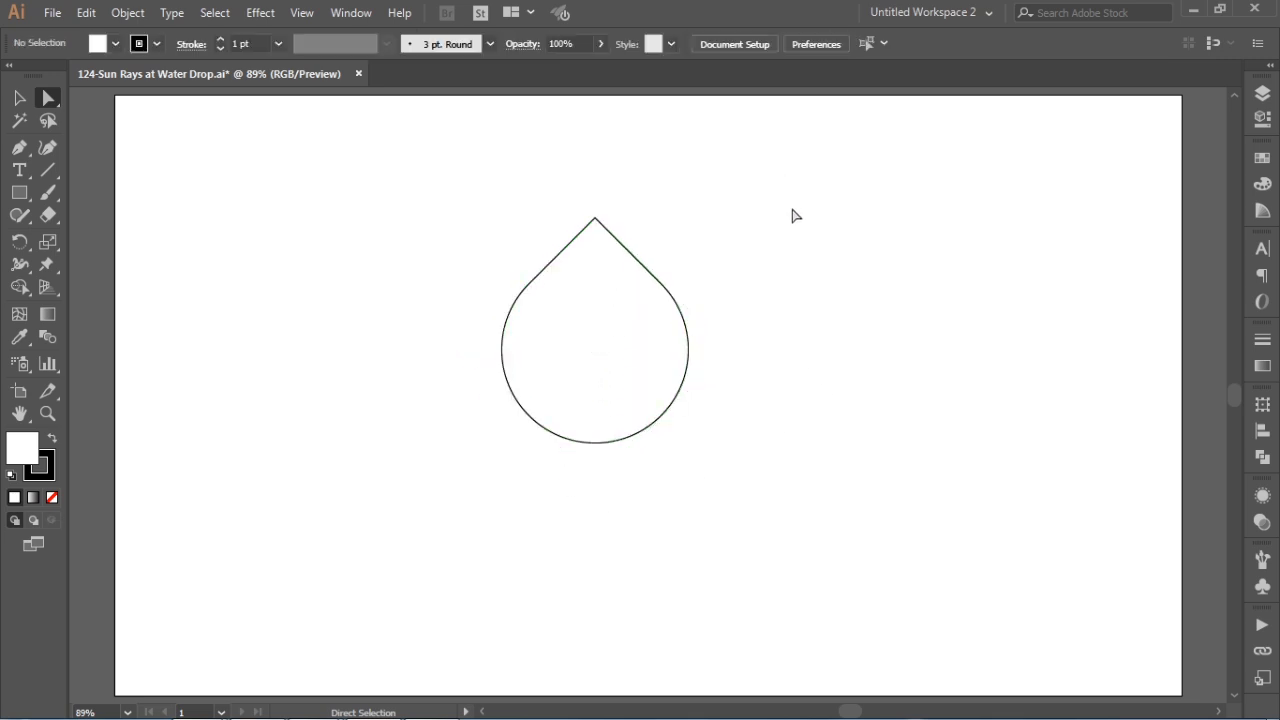
Set the drop's stroke weight to 10 pt and align the stroke to the center of its path
left_click(19, 98)
left_click_drag(391, 210, 646, 409)
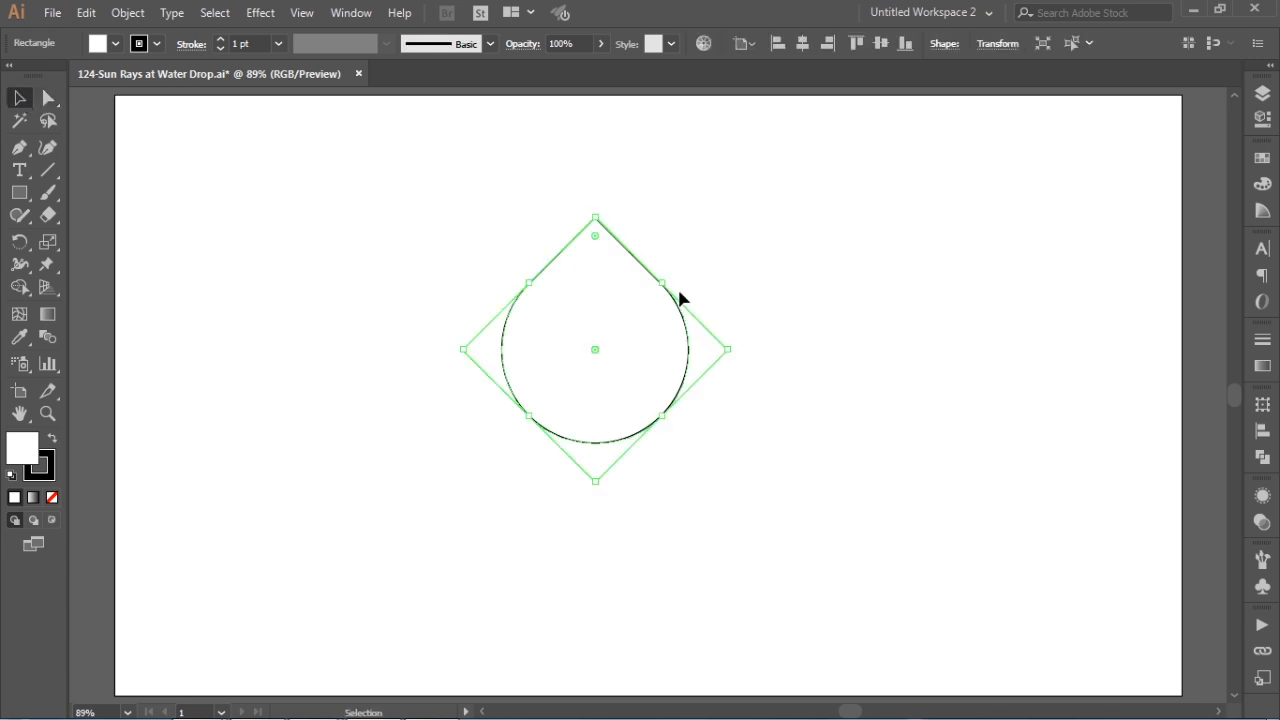
left_click(279, 45)
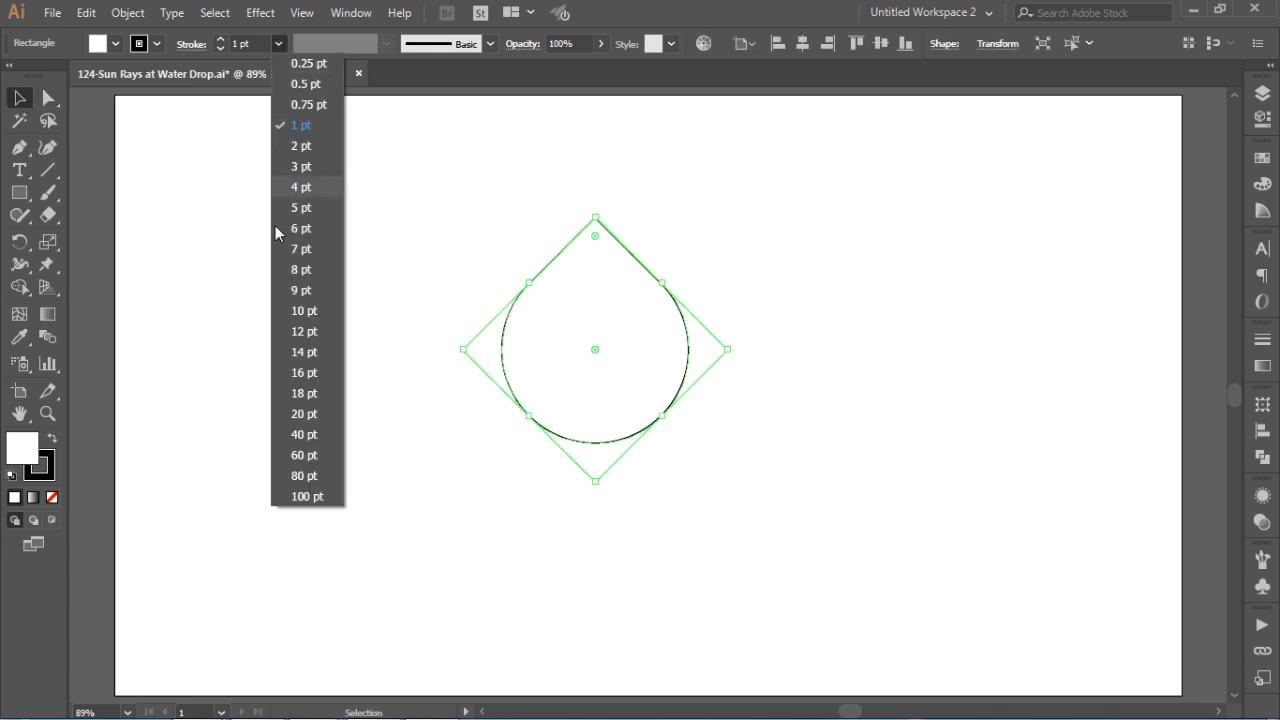
left_click(304, 311)
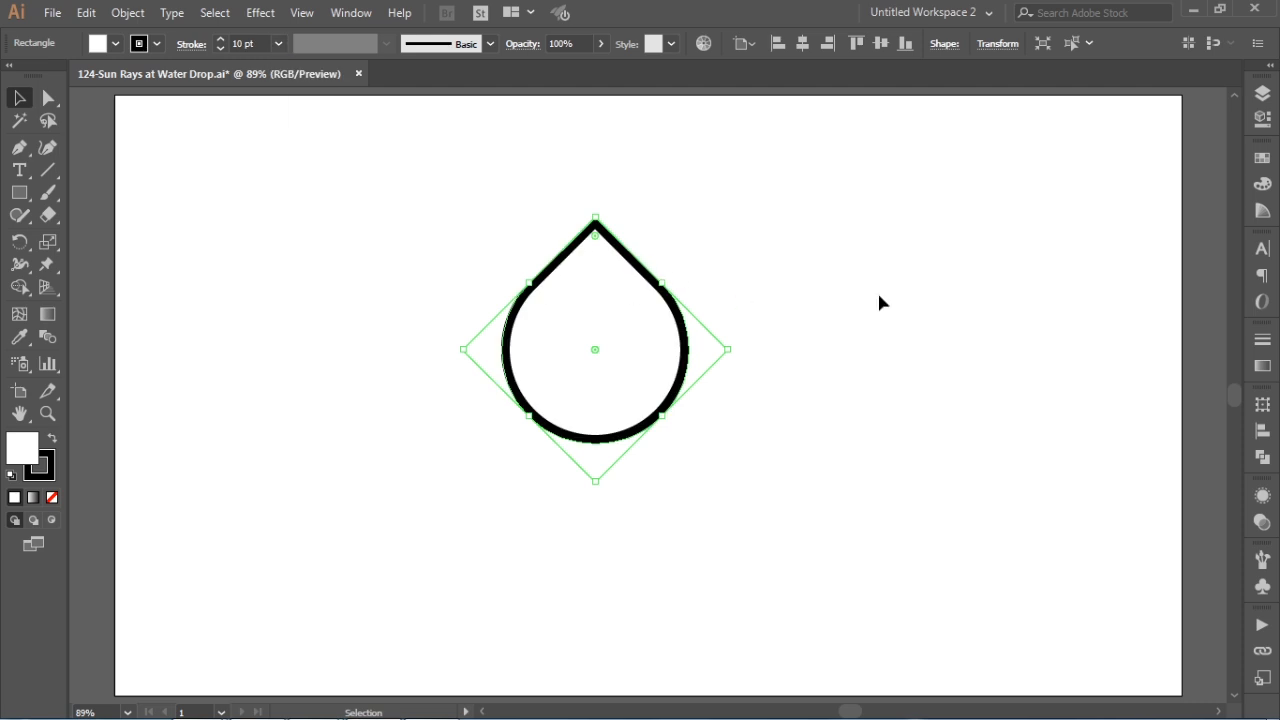
left_click(1262, 341)
left_click(1119, 436)
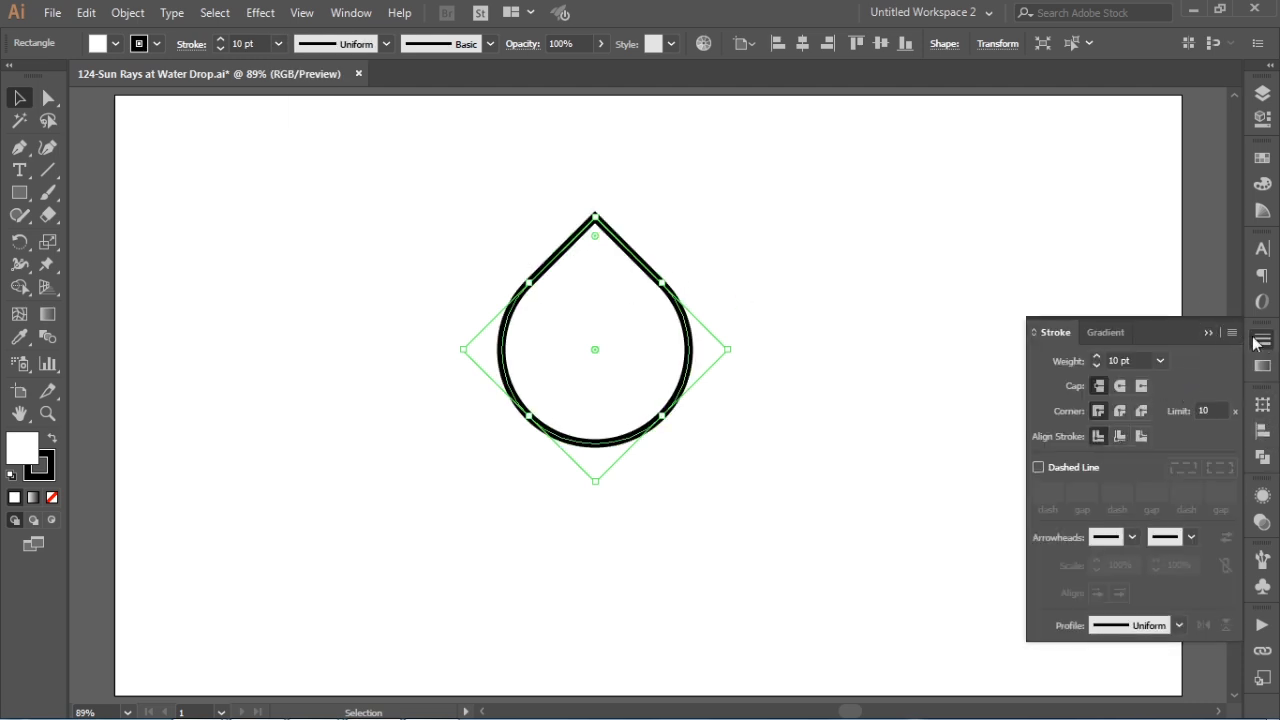
left_click(980, 306)
Enlarge the drop proportionally to about 284 px wide and 343 px high, and shift it slightly down and to the right
left_click_drag(746, 294, 592, 398)
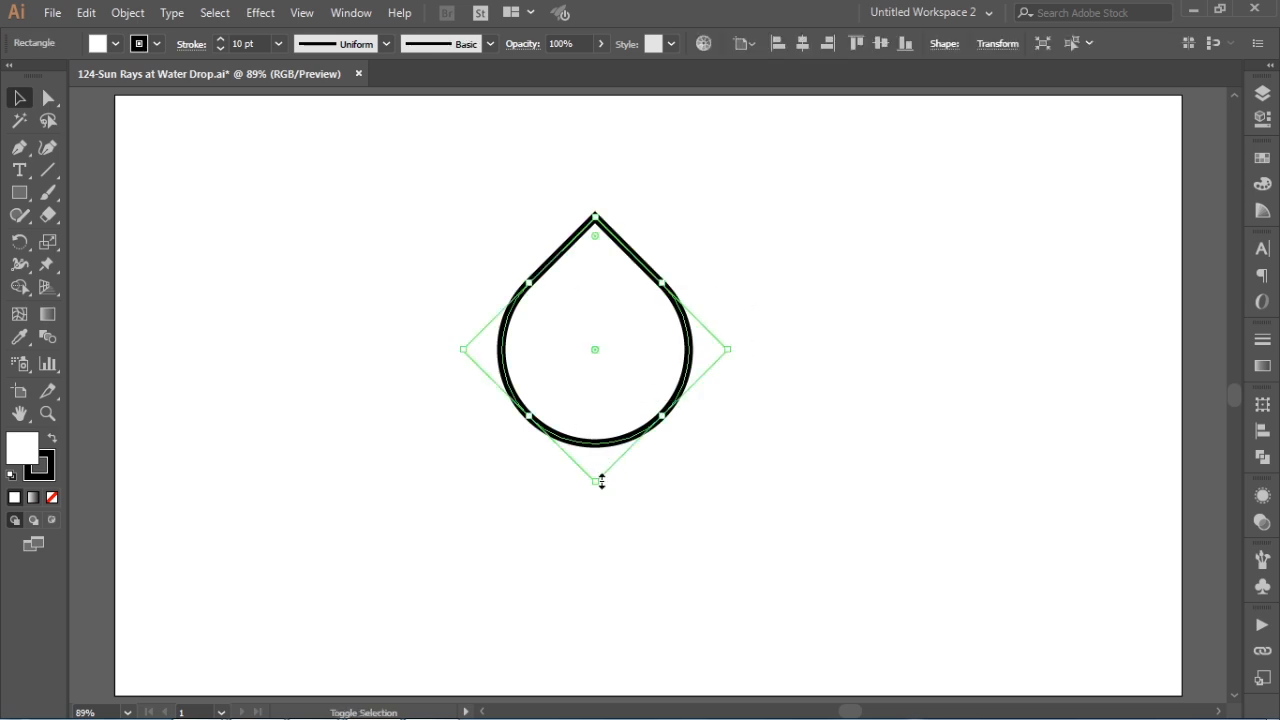
left_click_drag(600, 487, 602, 557)
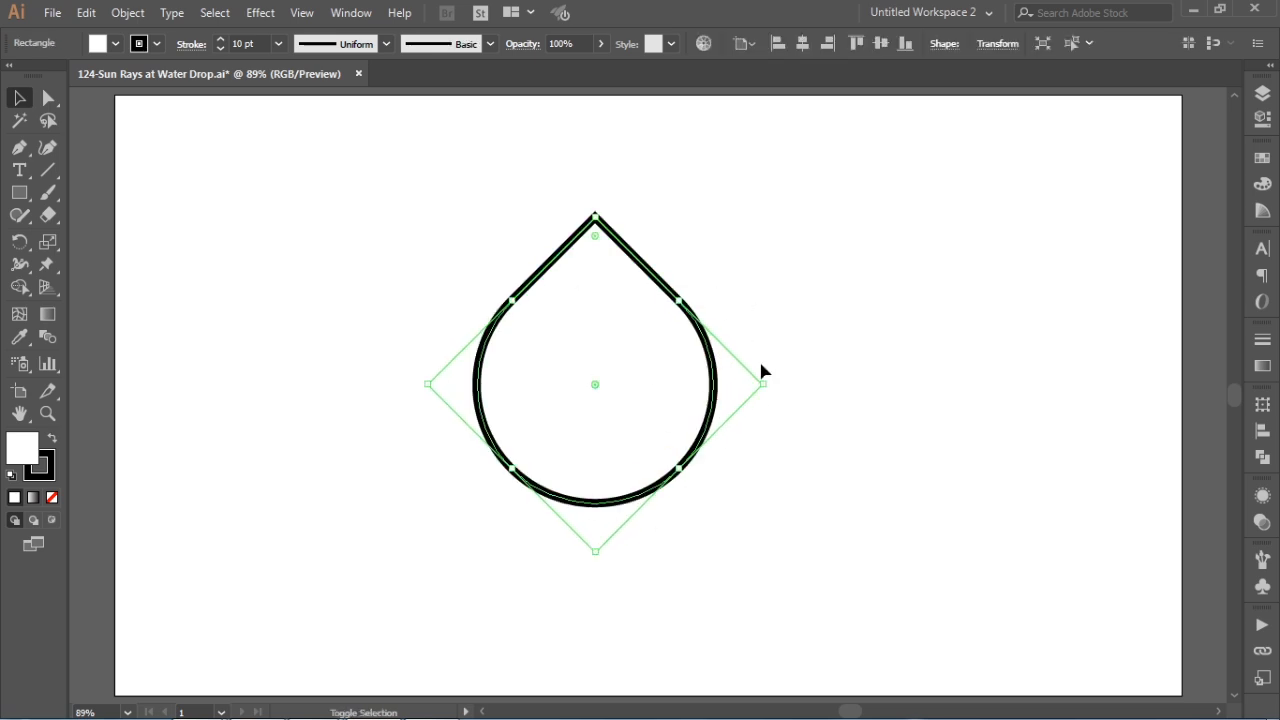
left_click_drag(705, 340, 717, 348)
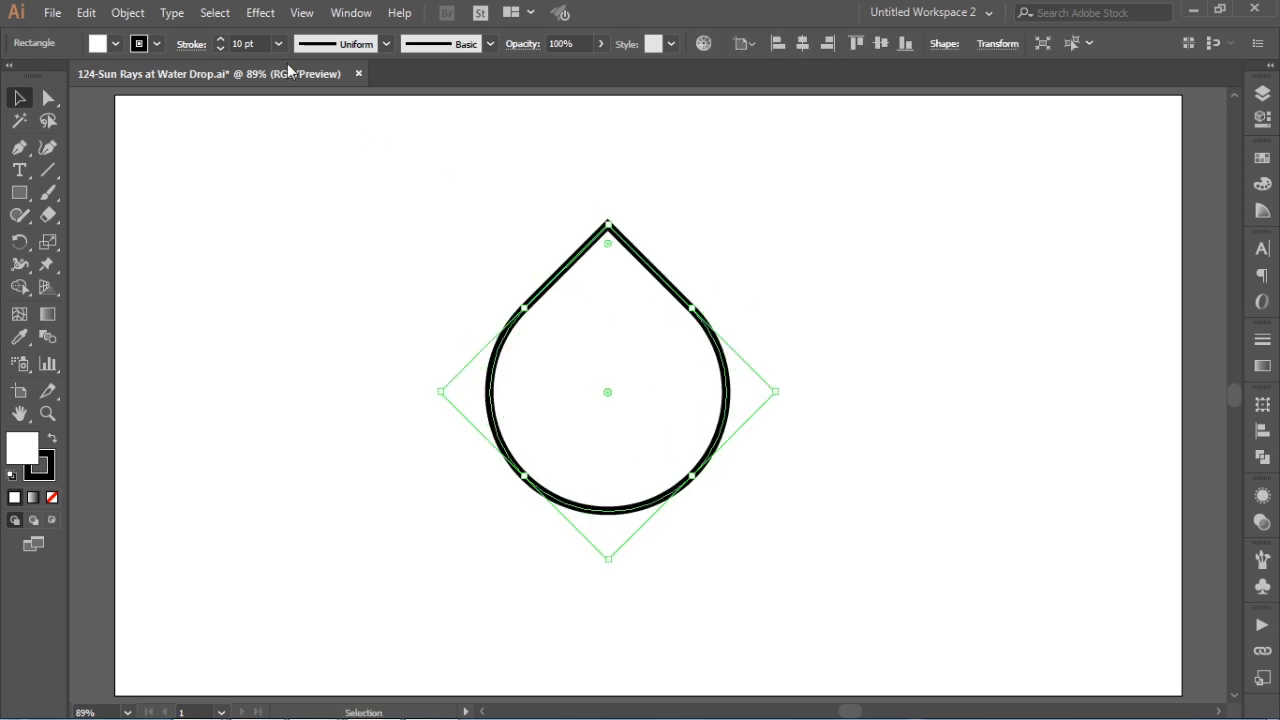
Thicken the drop's outline to a stroke weight of 15 pt
left_click(278, 43)
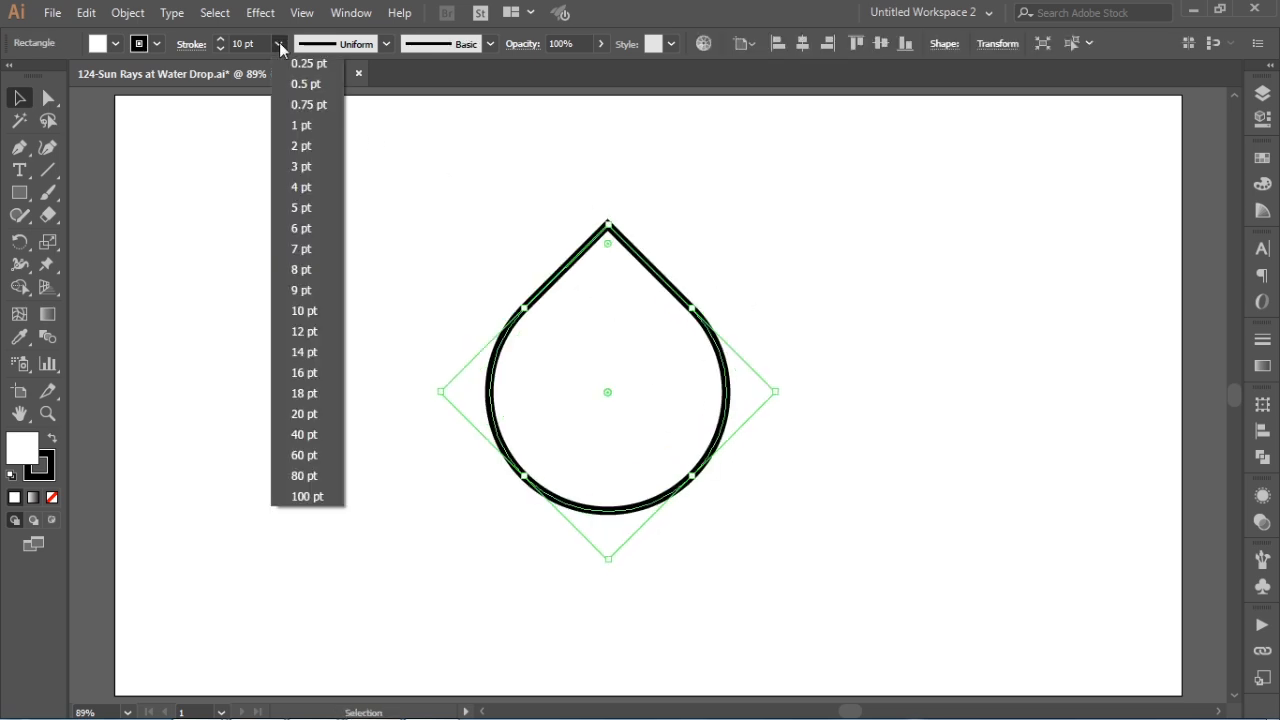
left_click(314, 414)
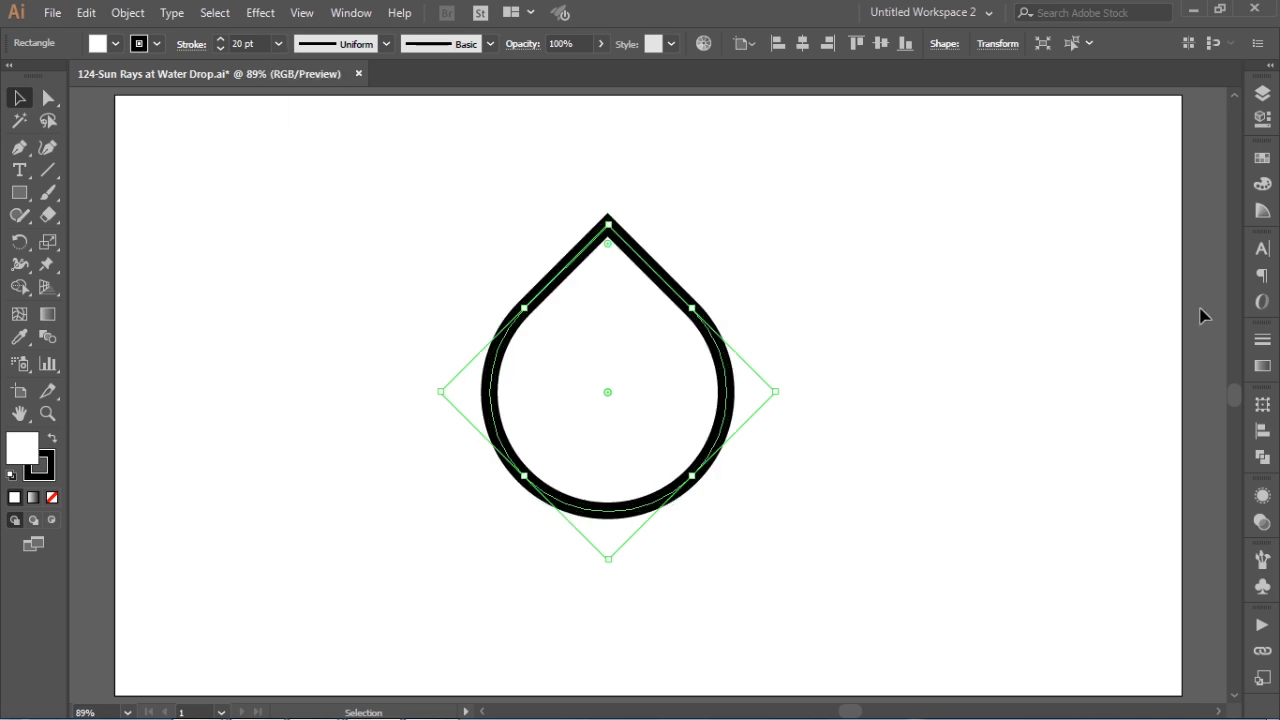
left_click(265, 43)
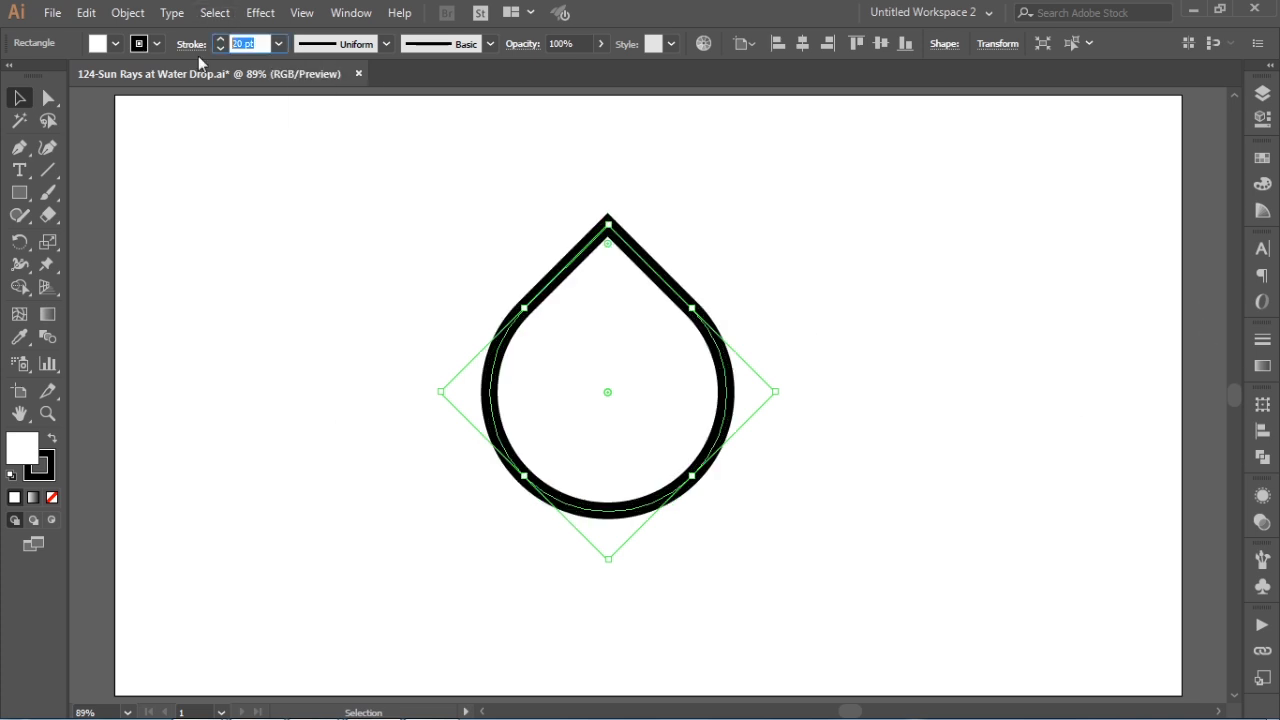
type("15")
key("Return")
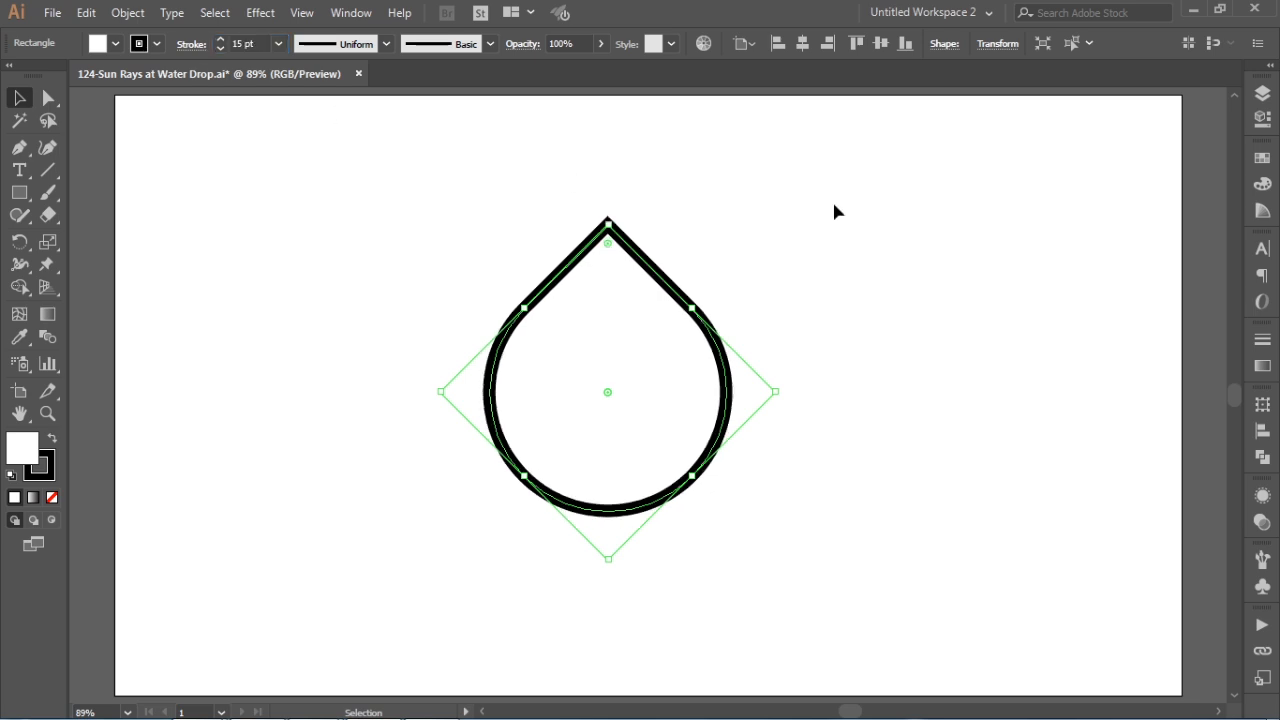
Check the drop's transform settings, and set its fill to None
left_click(1264, 406)
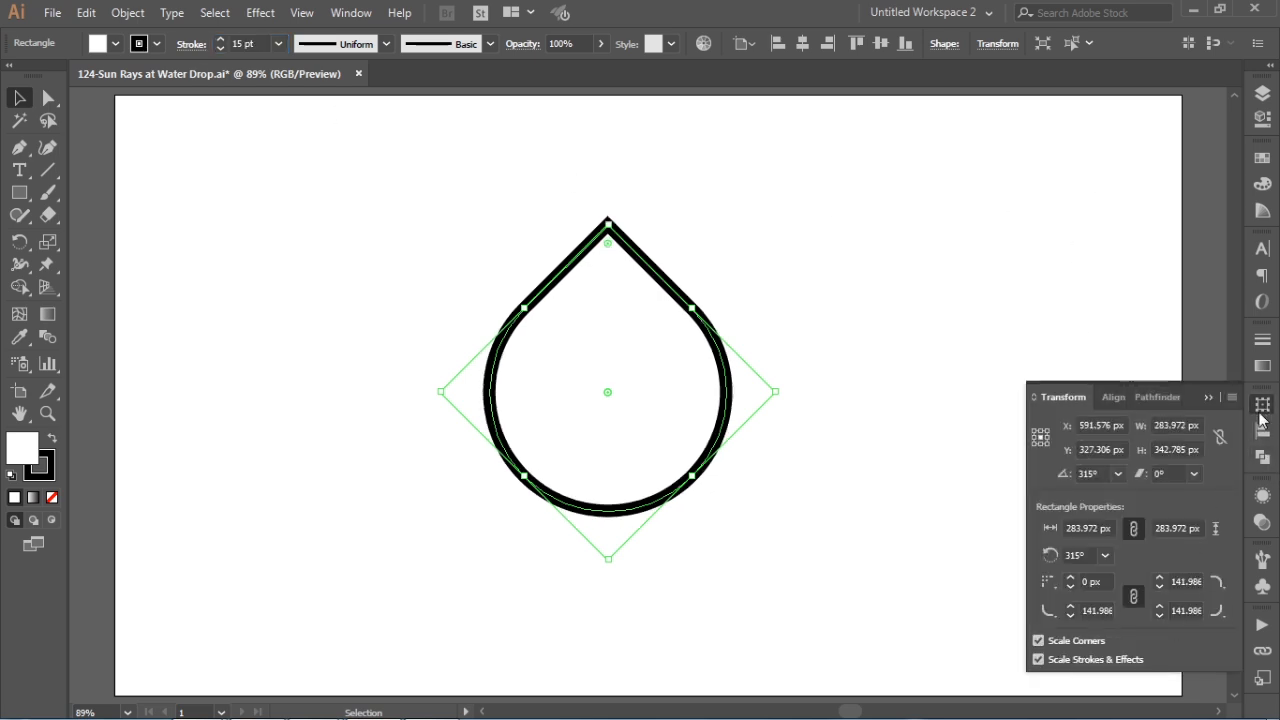
left_click(908, 329)
left_click_drag(870, 264, 451, 456)
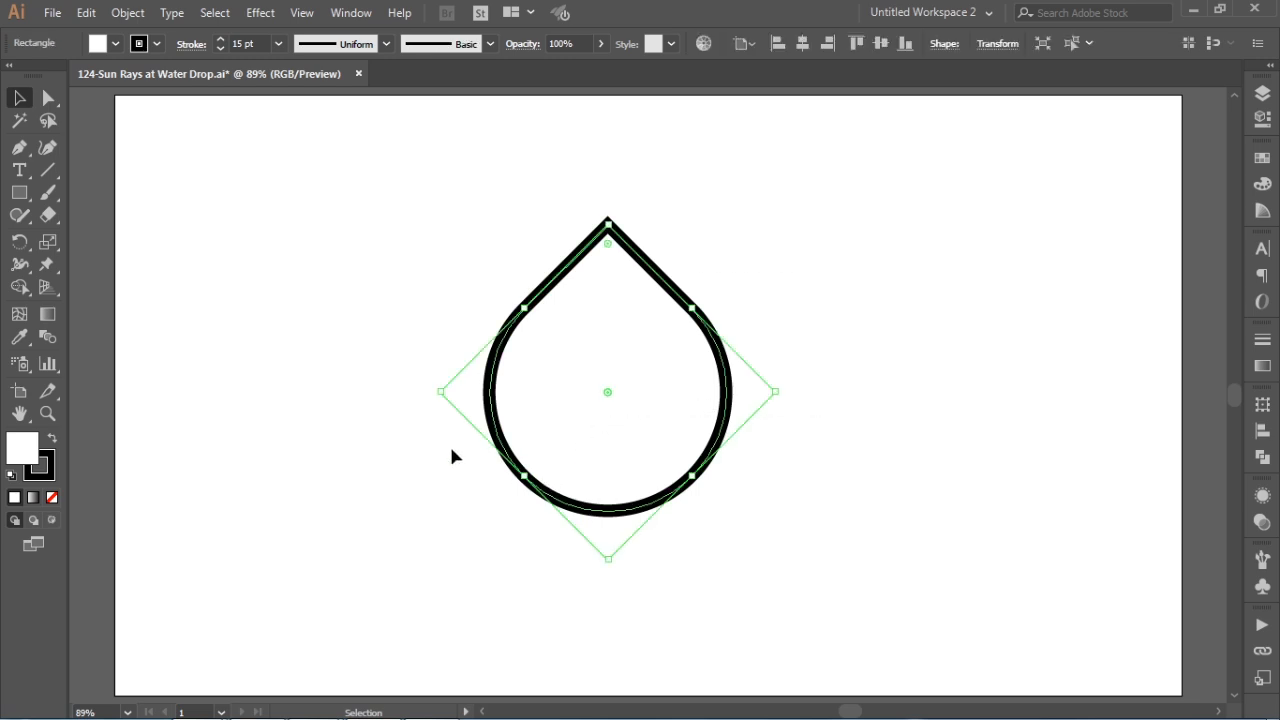
left_click(52, 497)
Turn the drop's outline into a dashed line with a 35 pt dash and a 21 pt gap
left_click_drag(451, 199, 666, 317)
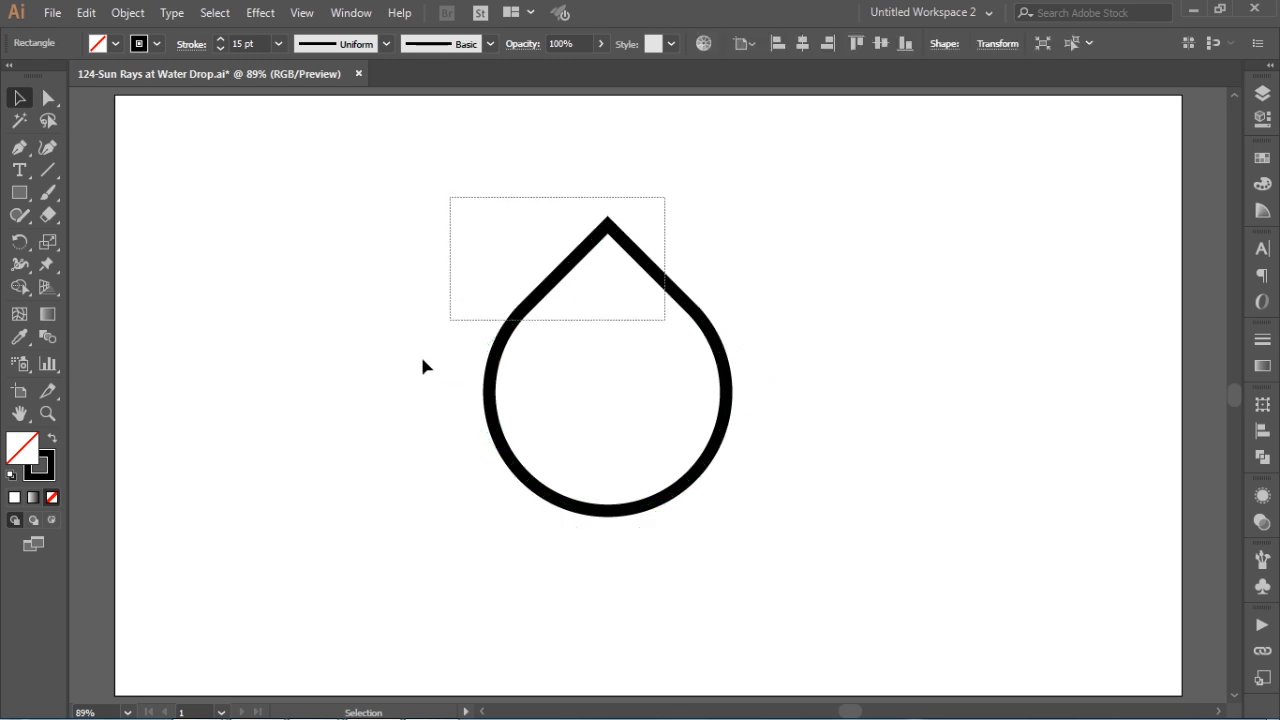
left_click(1262, 338)
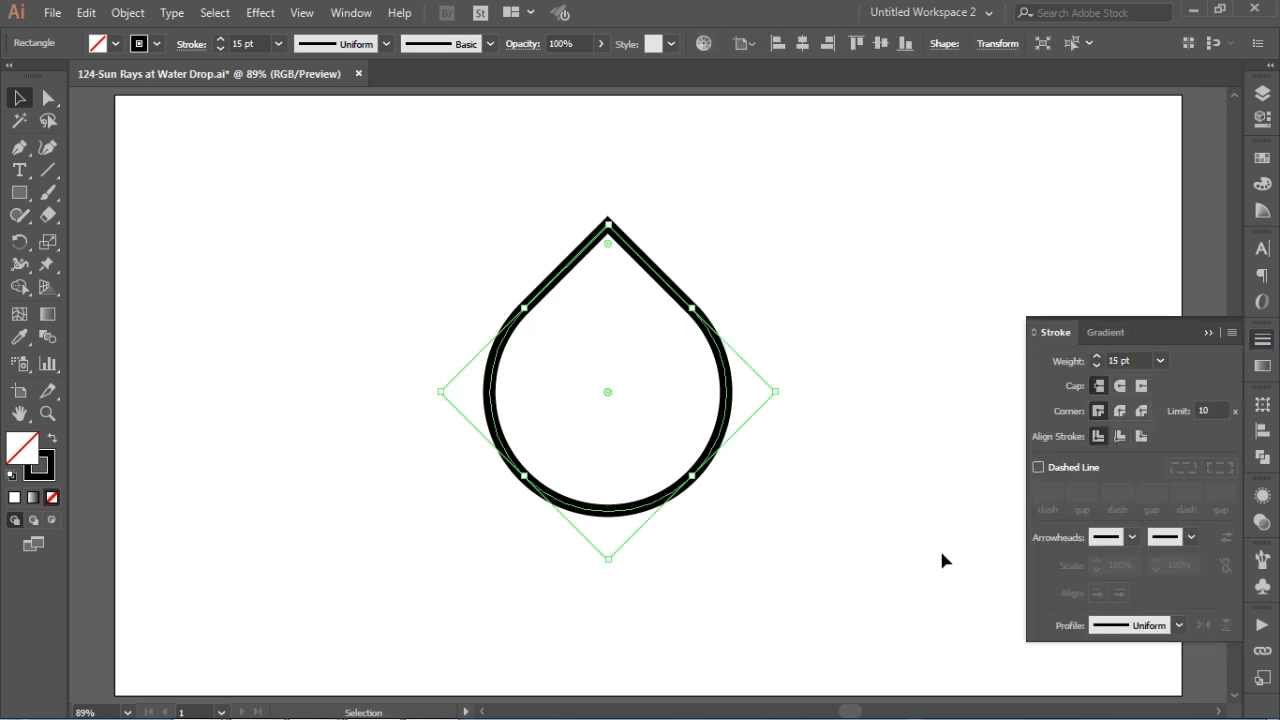
left_click(1039, 470)
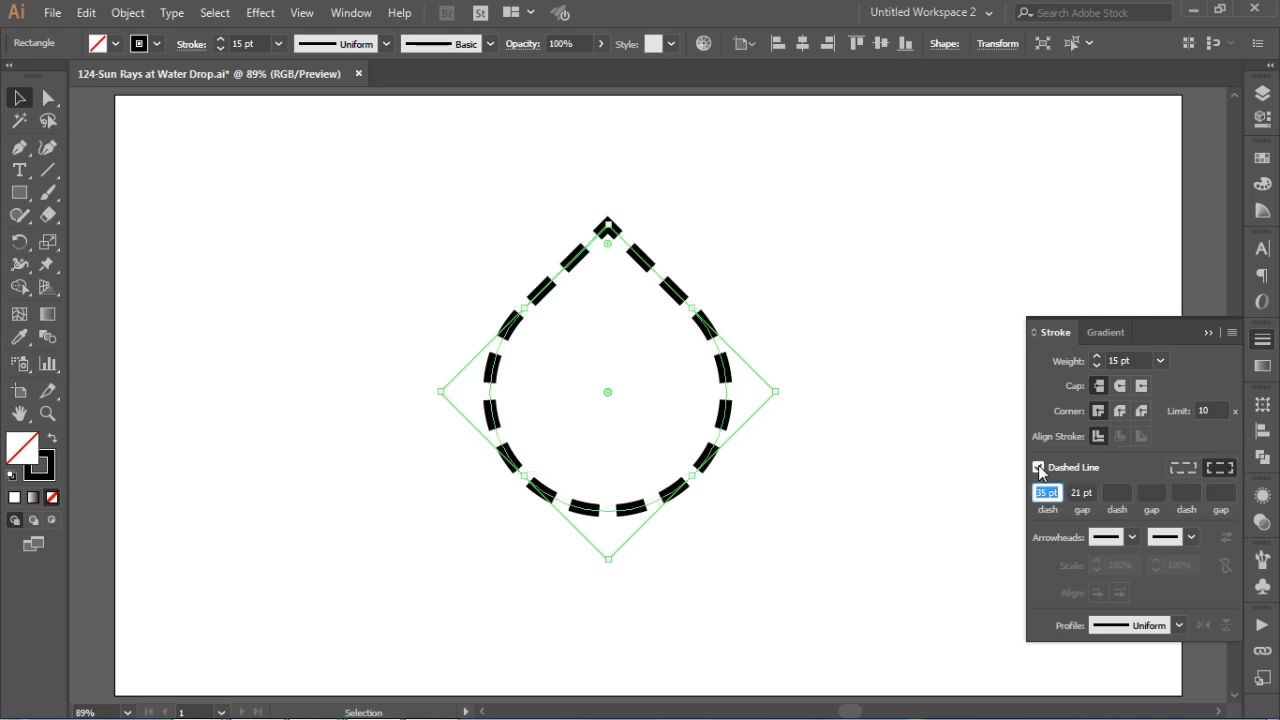
left_click(818, 294)
left_click(818, 294)
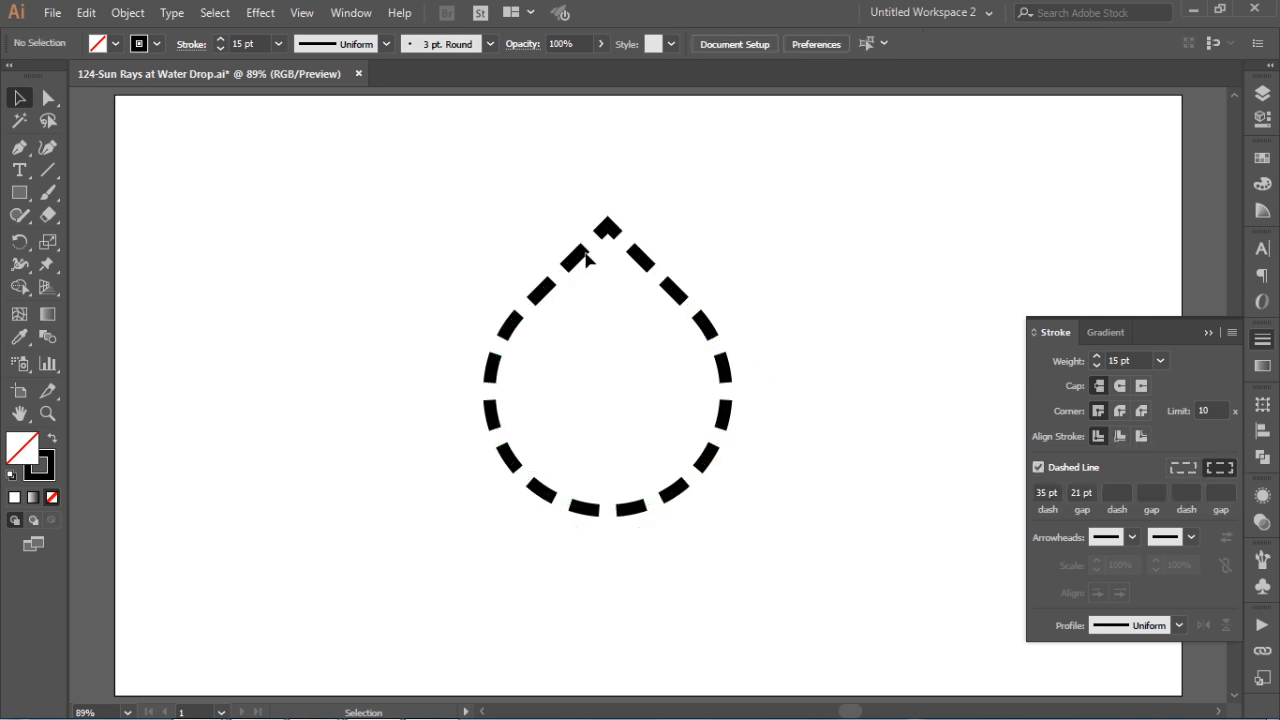
Apply a round cap to the dashes of the drop's outline
left_click_drag(737, 262, 668, 396)
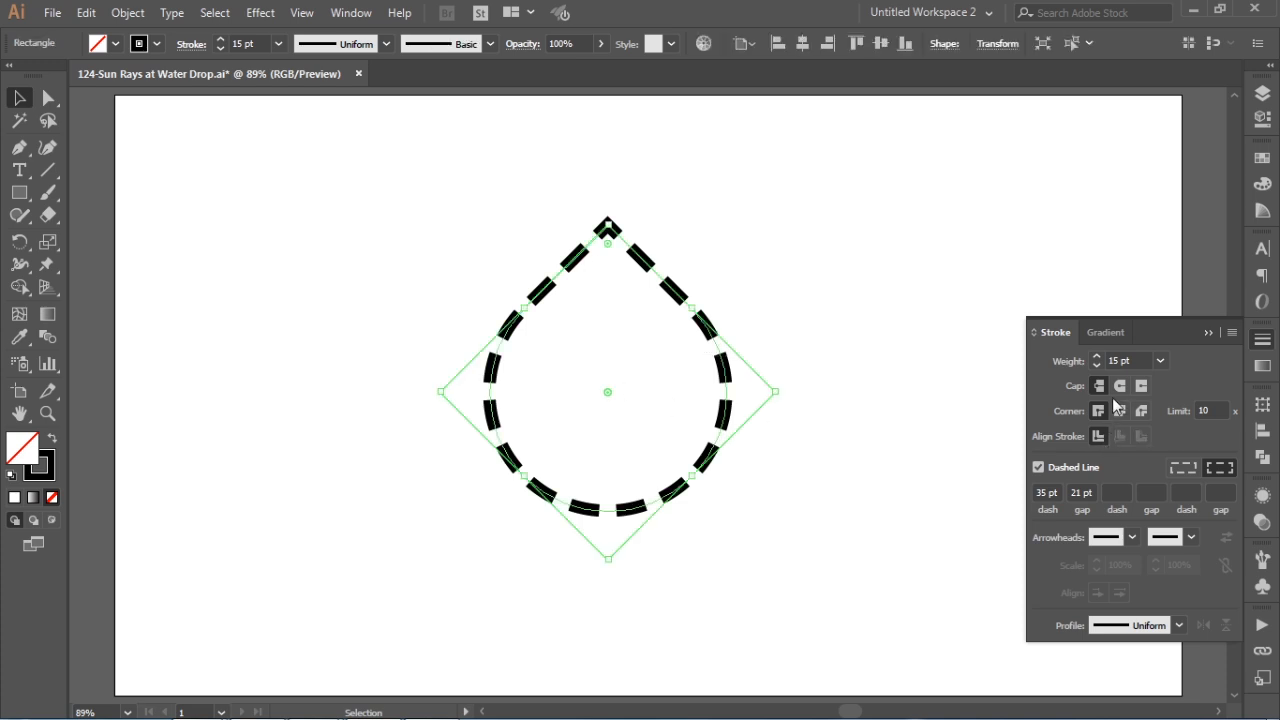
left_click(1121, 386)
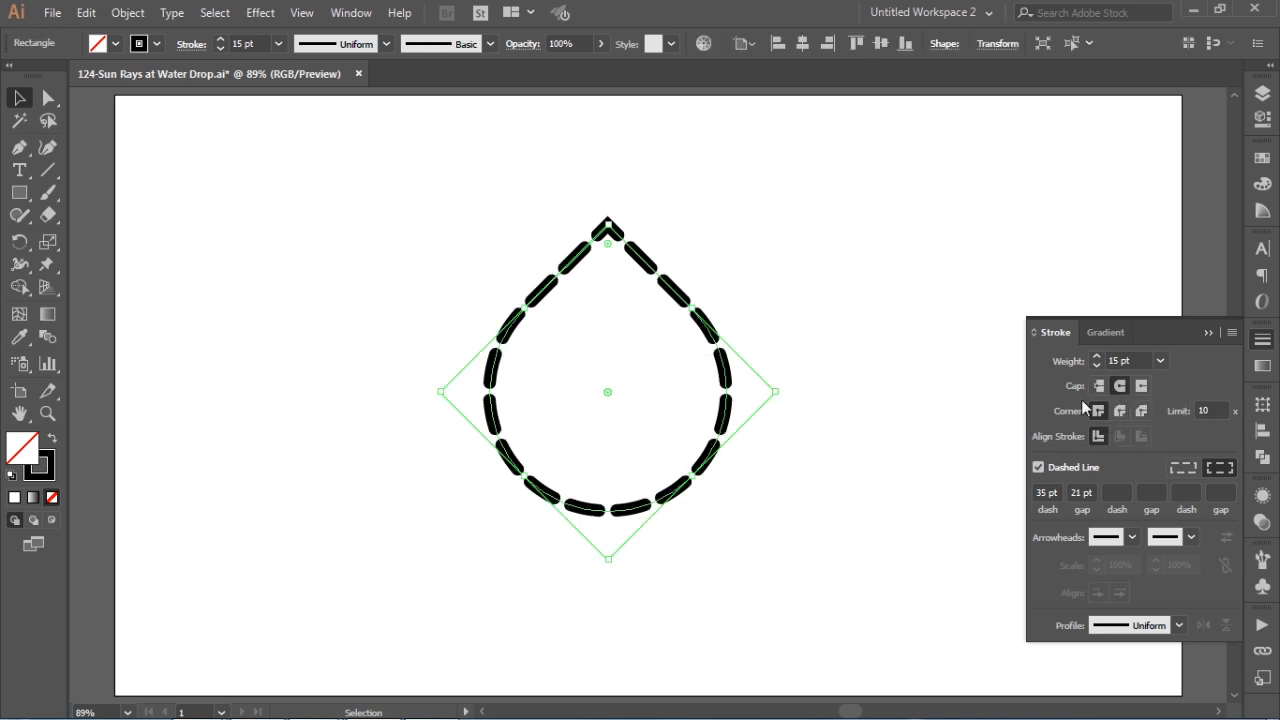
left_click(821, 408)
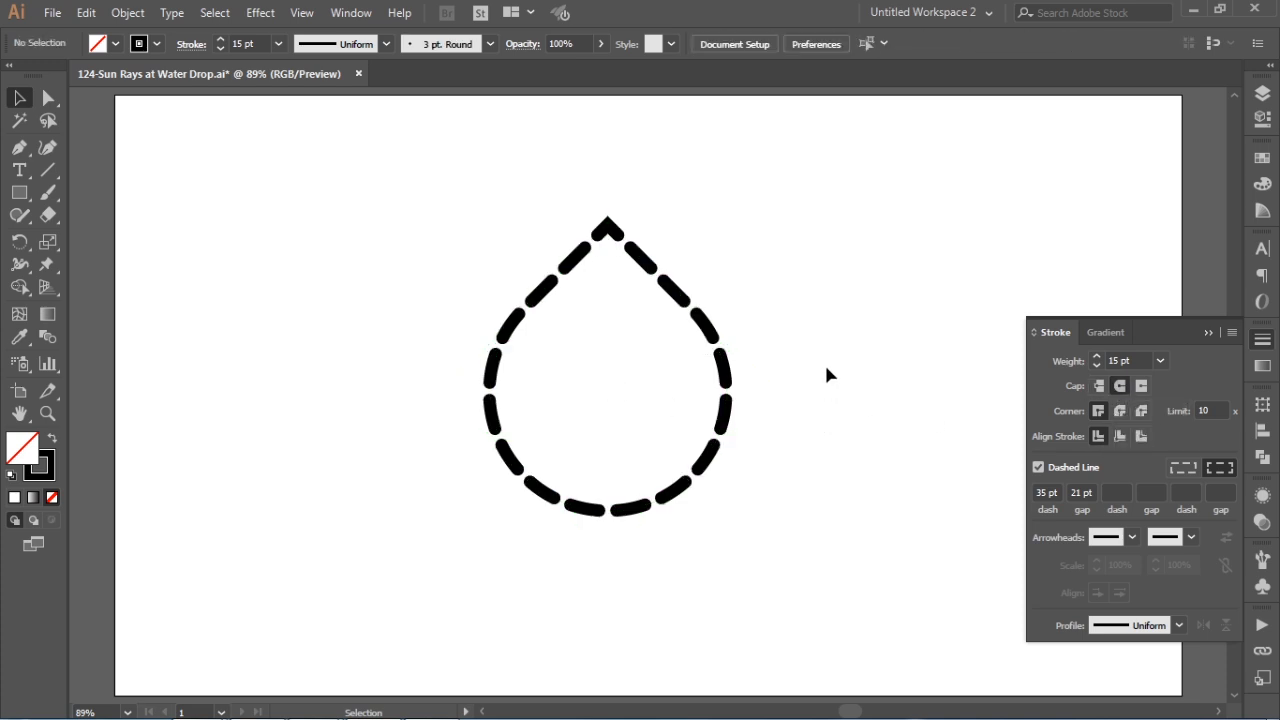
Widen the gap between the drop outline's dashes to 39 pt
left_click_drag(815, 368, 662, 416)
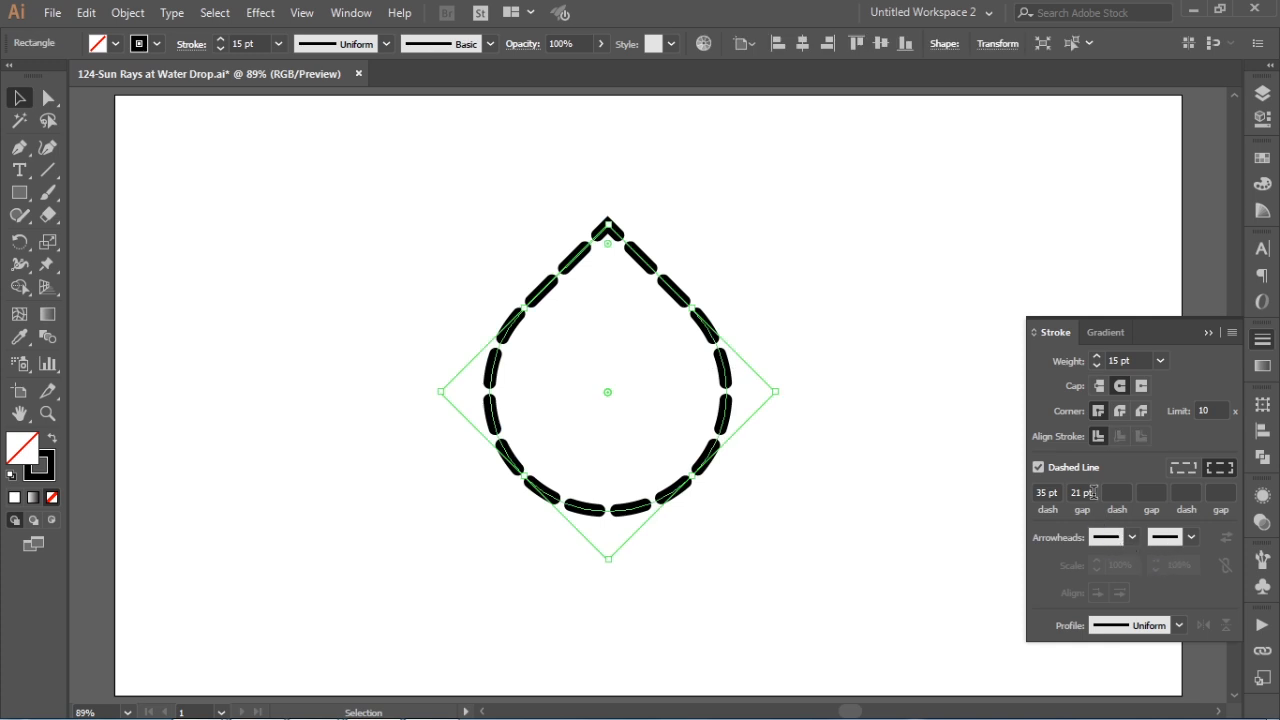
left_click(1090, 492)
key("Up")
key("Up")
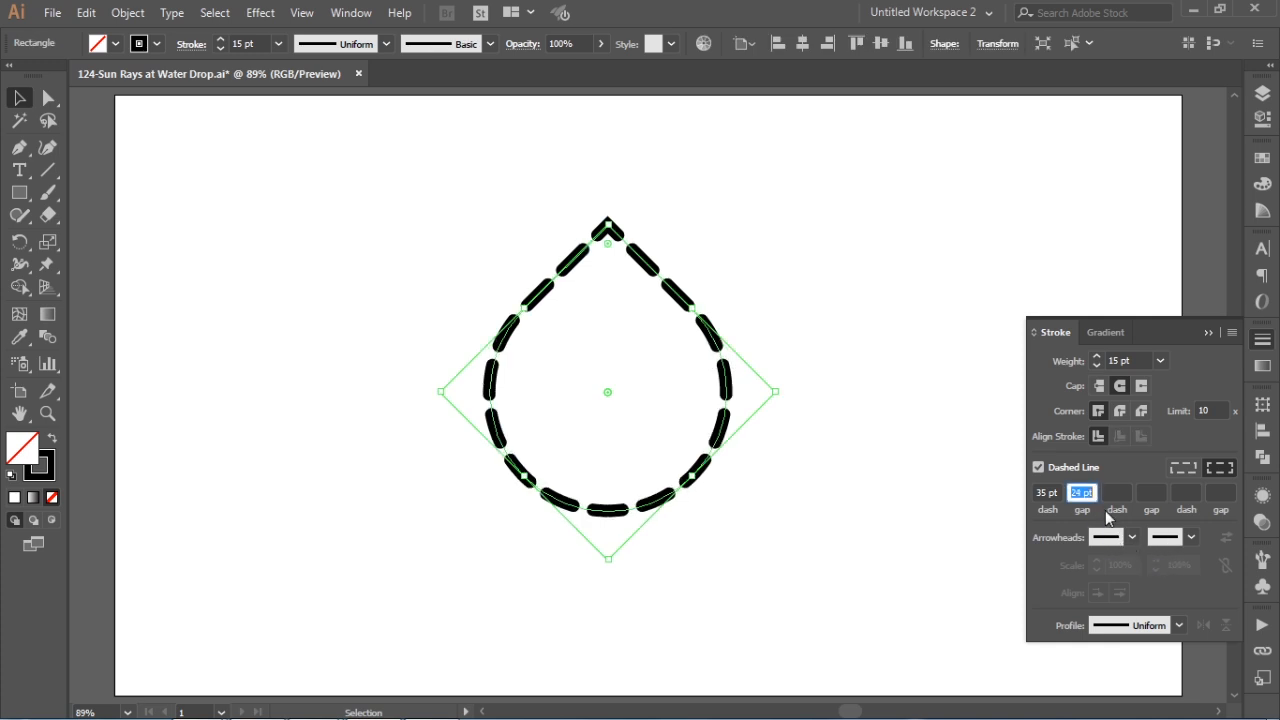
key("Up")
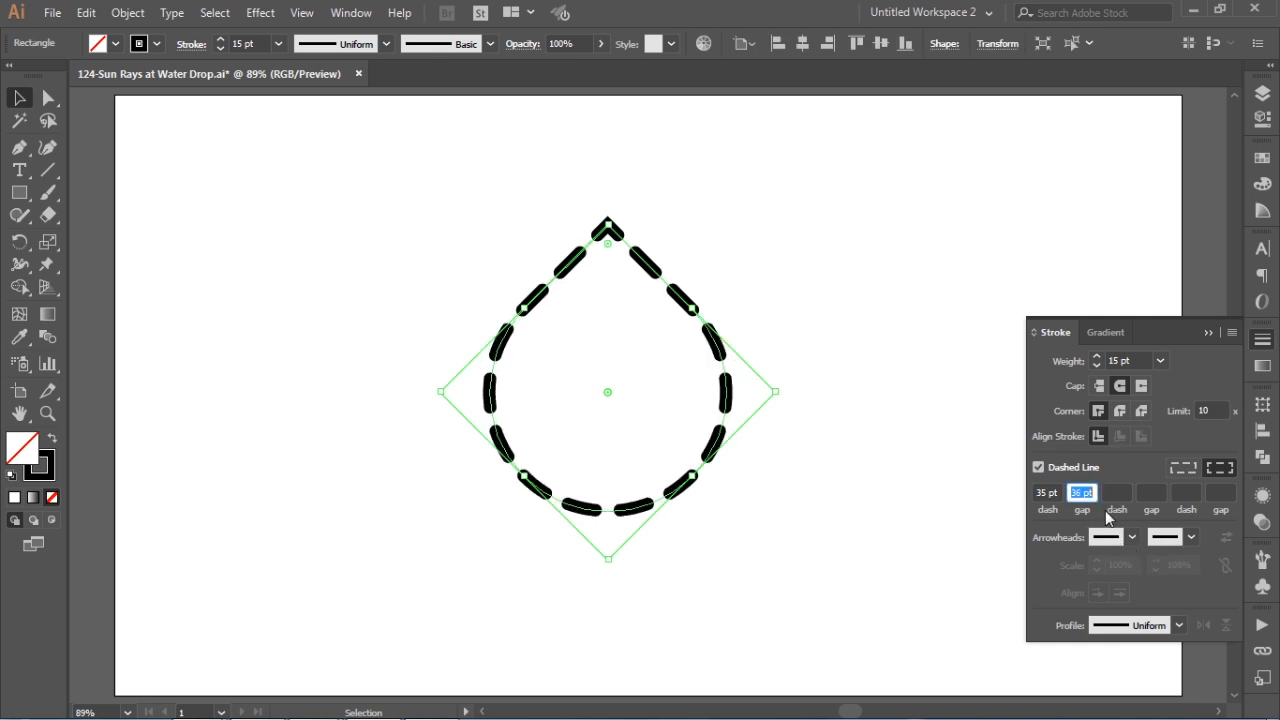
key("shift+Up")
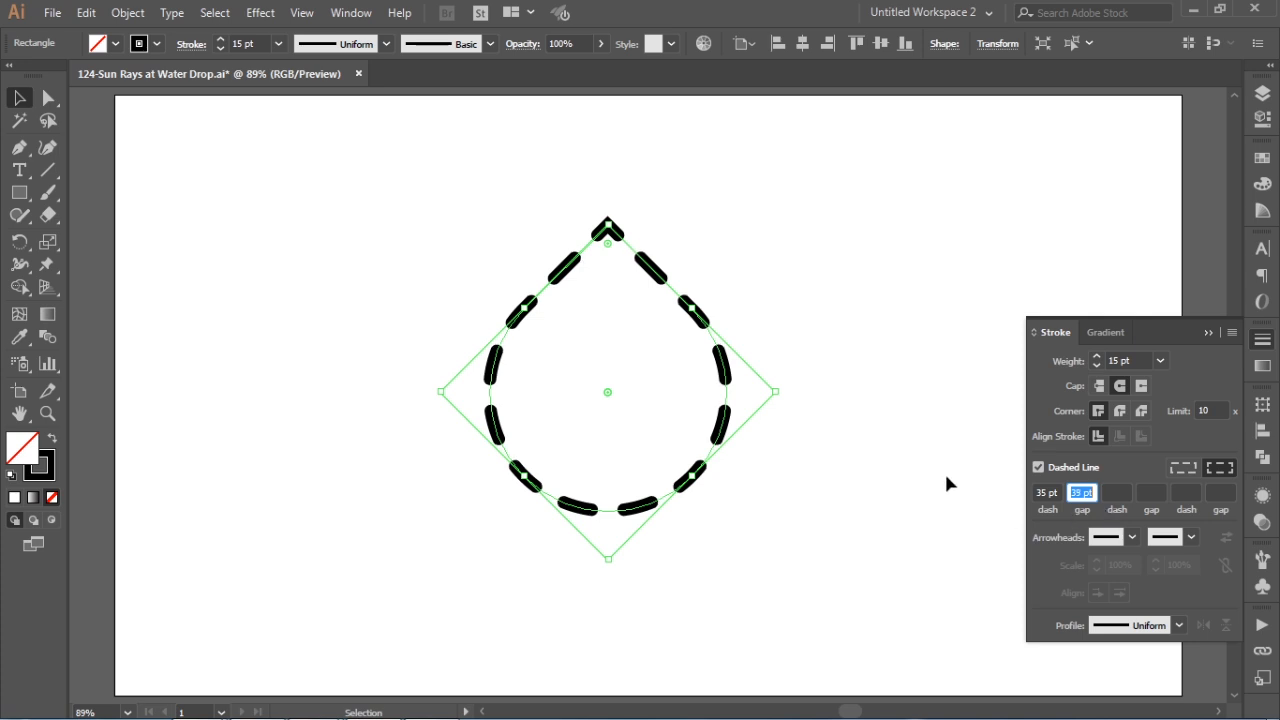
left_click(917, 451)
Increase the dashed drop outline's stroke weight to 18 pt
left_click_drag(811, 308, 628, 440)
left_click(1045, 492)
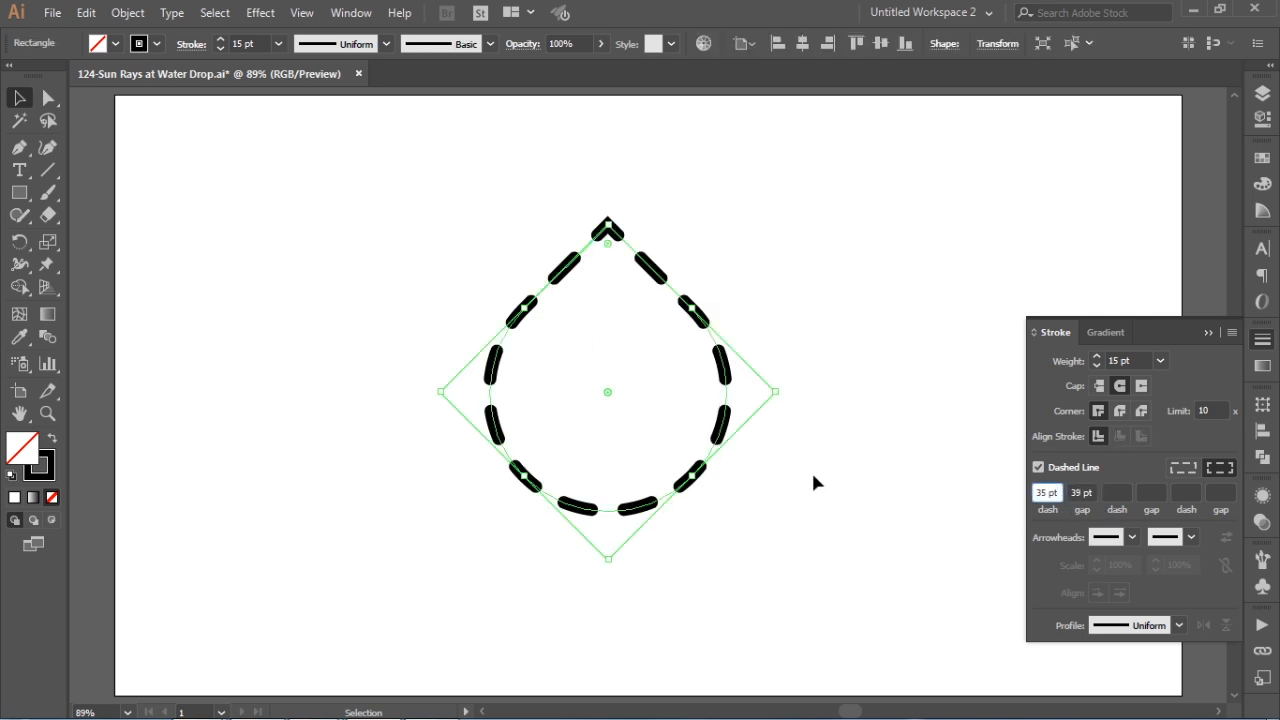
left_click_drag(814, 280, 572, 381)
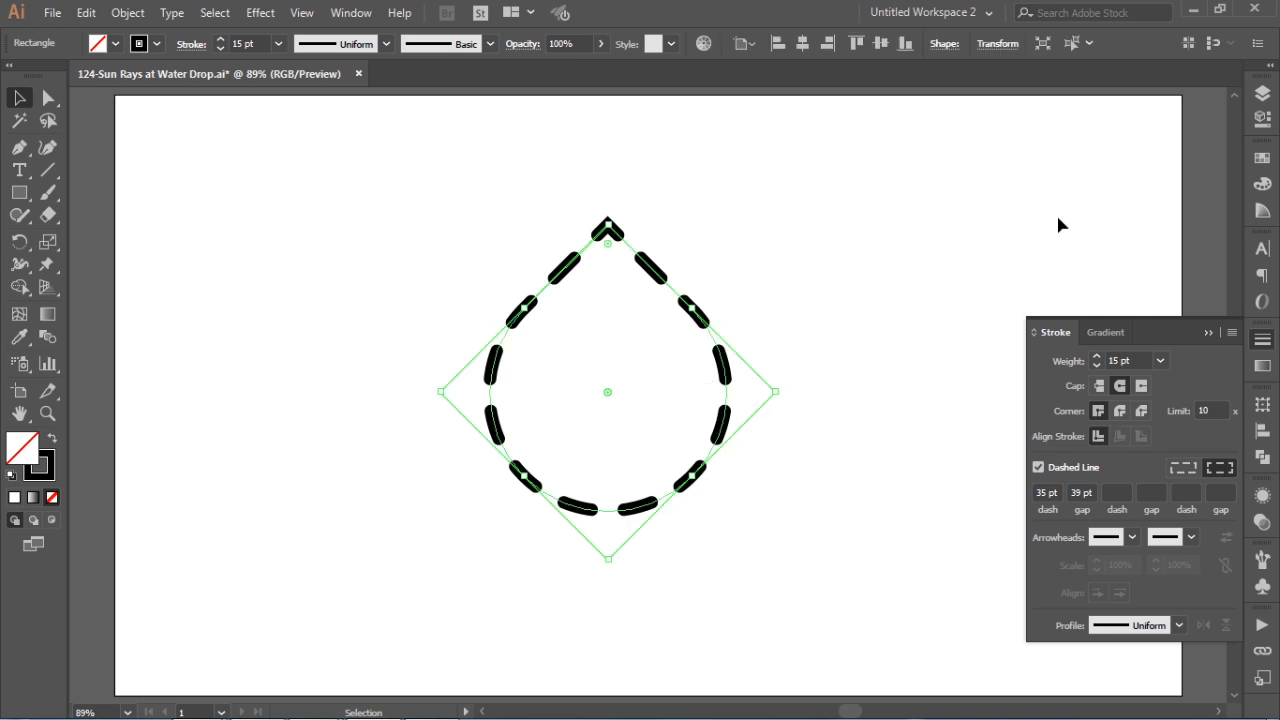
left_click(1097, 356)
left_click(1097, 356)
left_click(1097, 356)
left_click(882, 259)
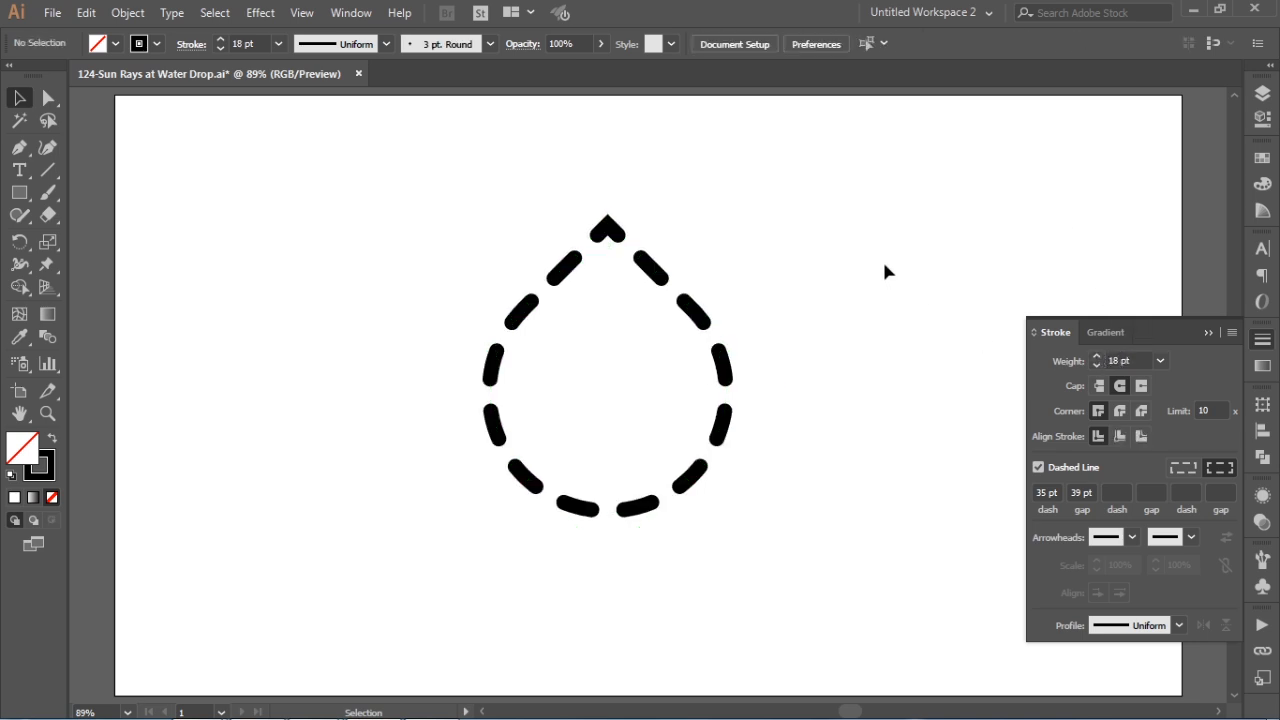
left_click(1262, 339)
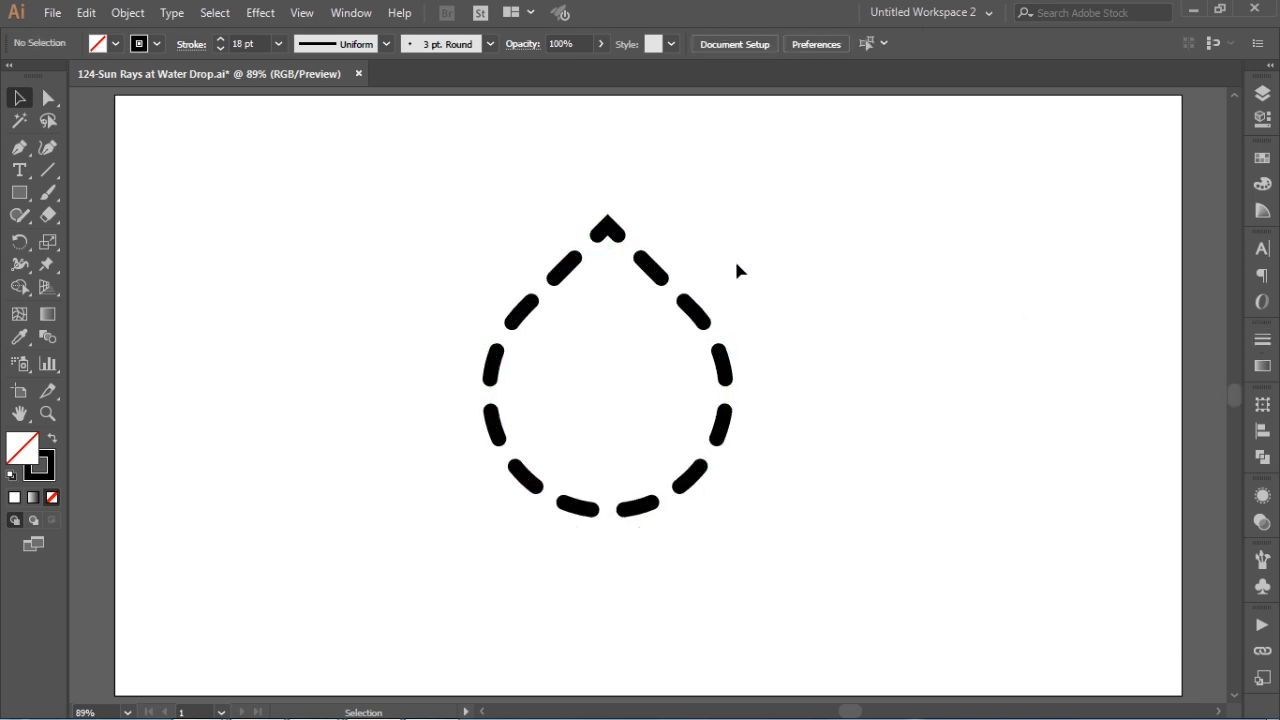
Convert the drop's dashed stroke into filled shapes with Outline Stroke
mouse_move(763, 240)
left_mouse_down()
mouse_move(549, 340)
mouse_move(638, 335)
left_mouse_up()
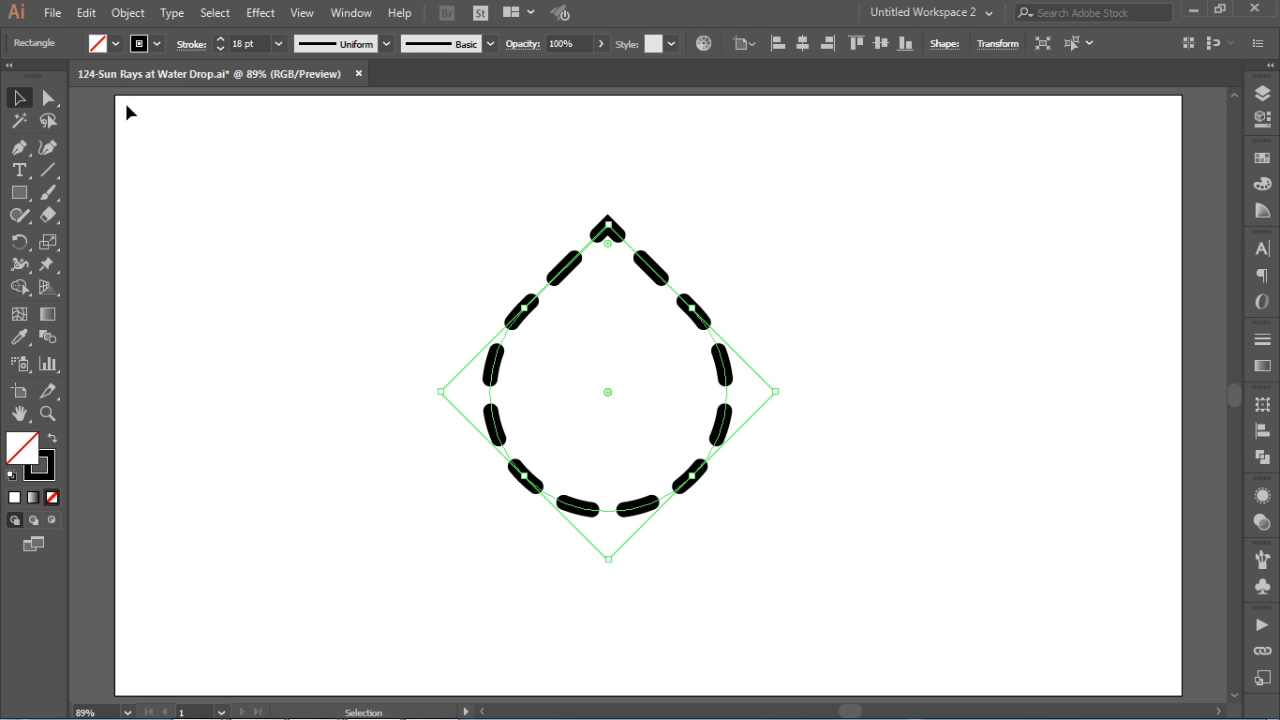
left_click(128, 12)
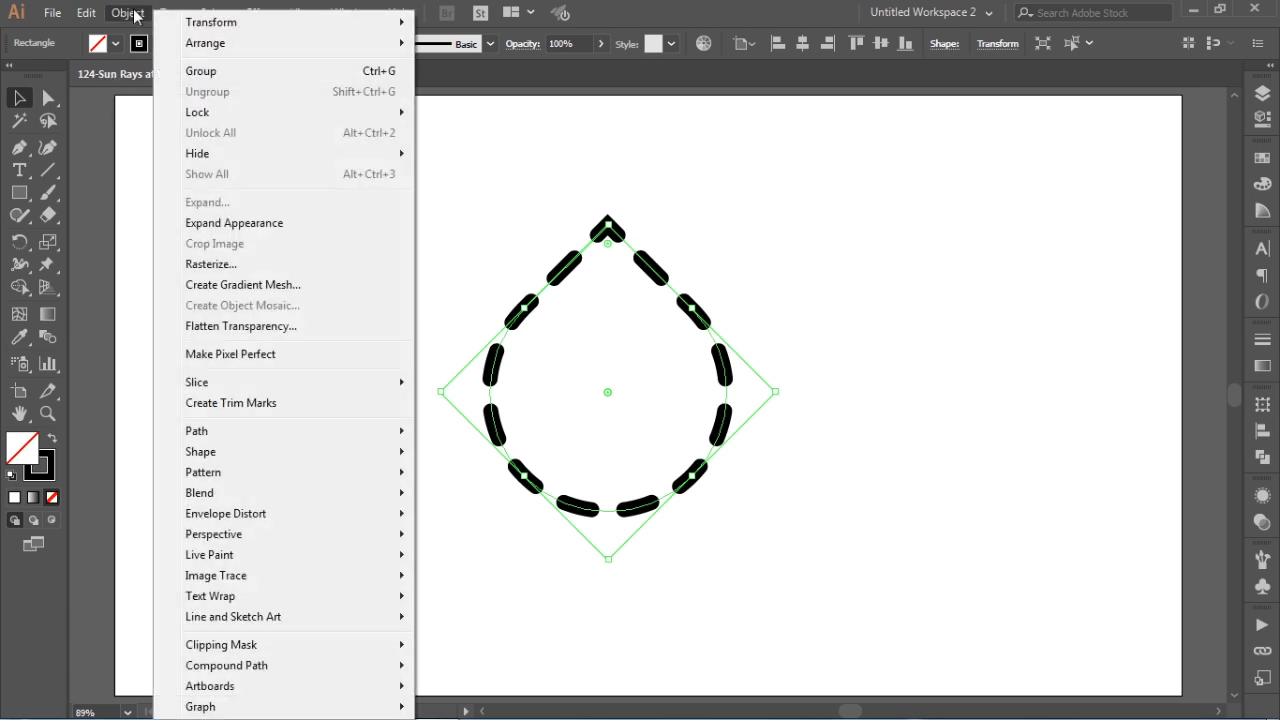
mouse_move(190, 431)
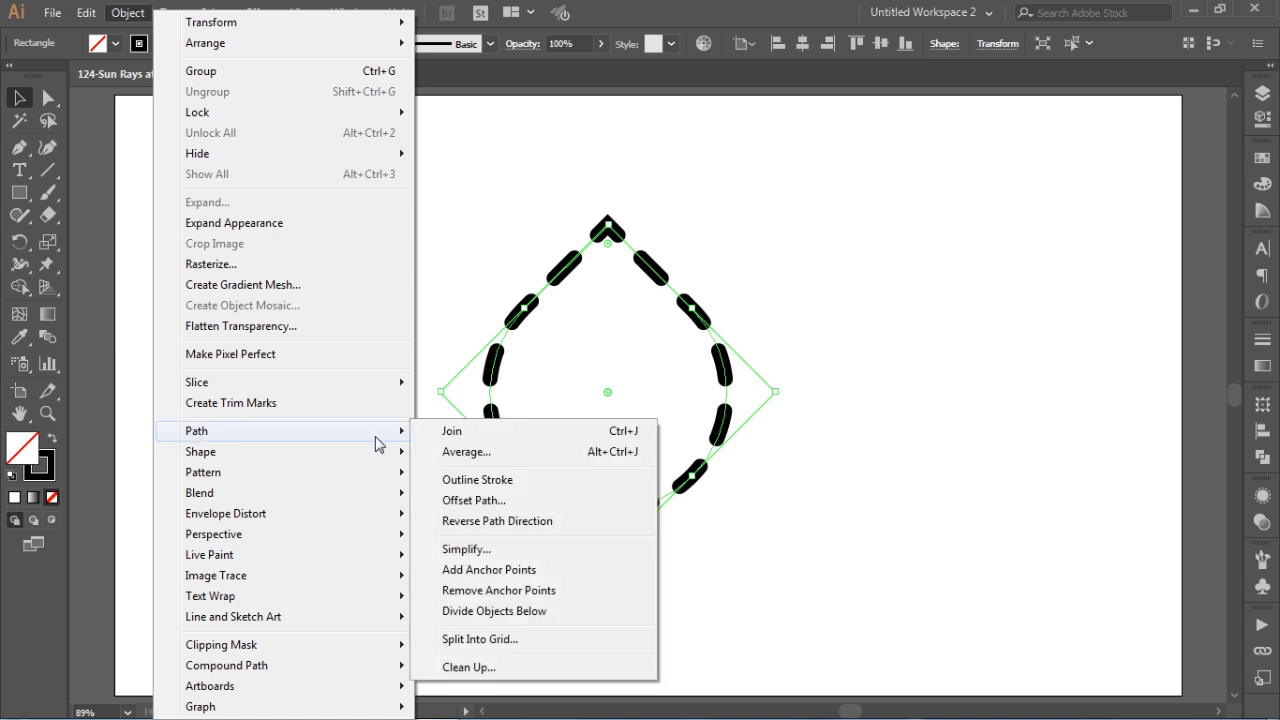
left_click(491, 482)
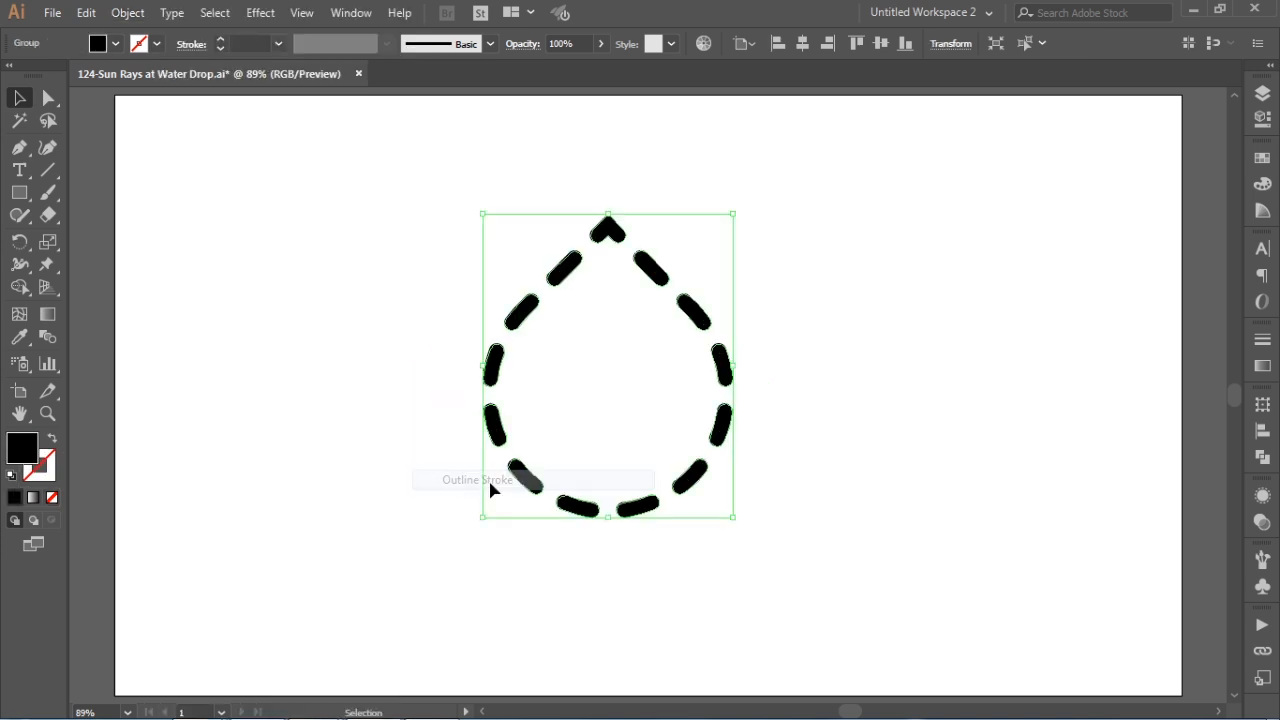
left_click(885, 305)
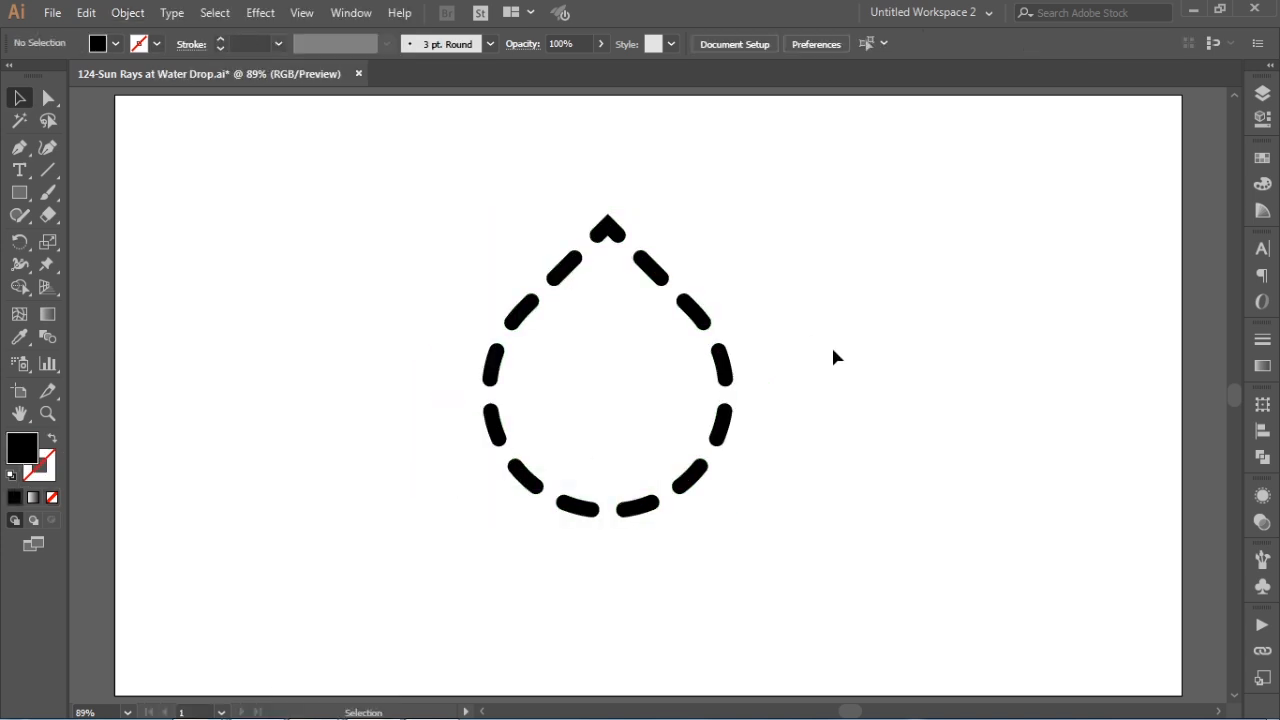
Copy the group of outlined drop dashes to the clipboard
left_click(655, 276)
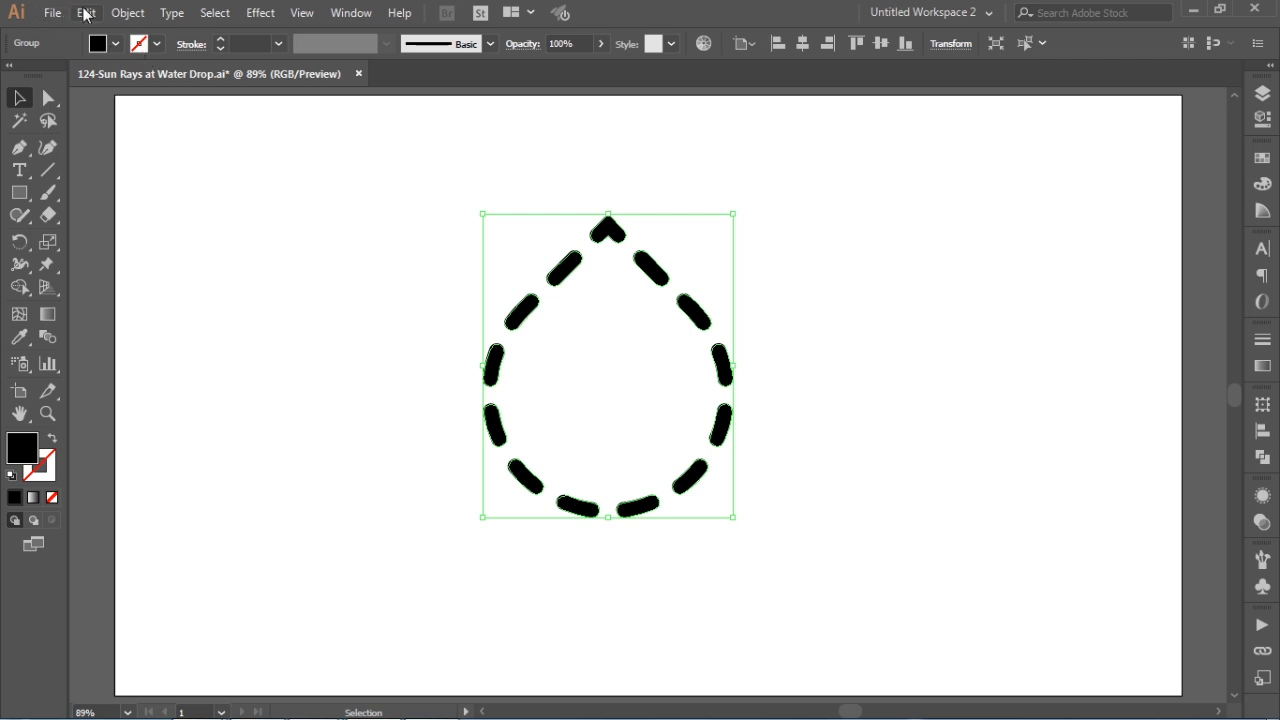
left_click(86, 12)
left_click(116, 104)
left_click(837, 238)
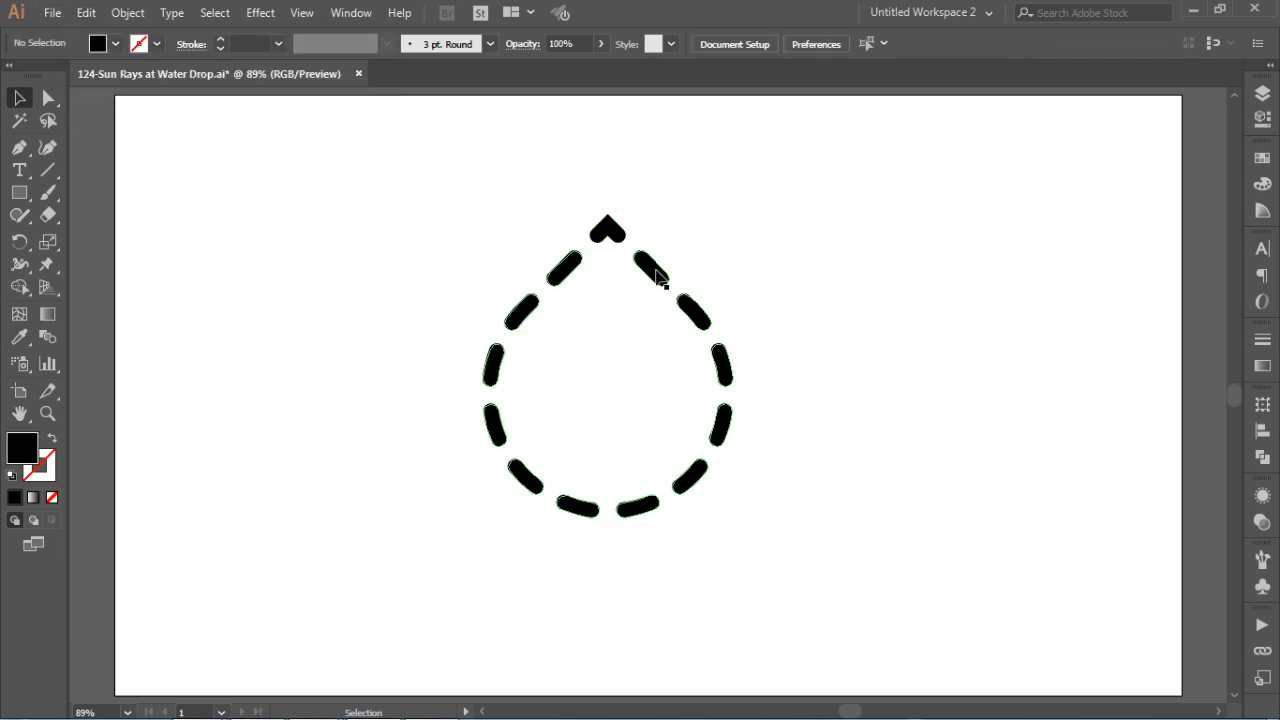
Fill the group of drop dashes with the blue swatch R=63 G=169 B=245
key("ctrl+f")
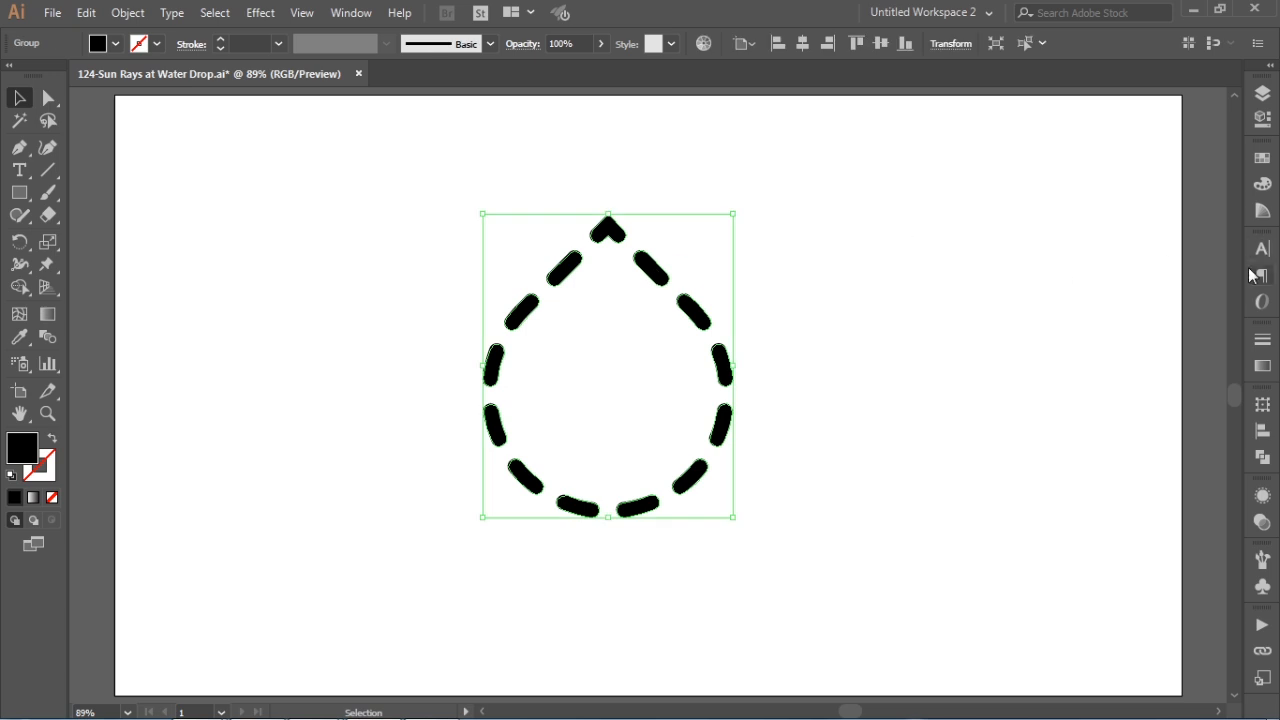
left_click(1263, 160)
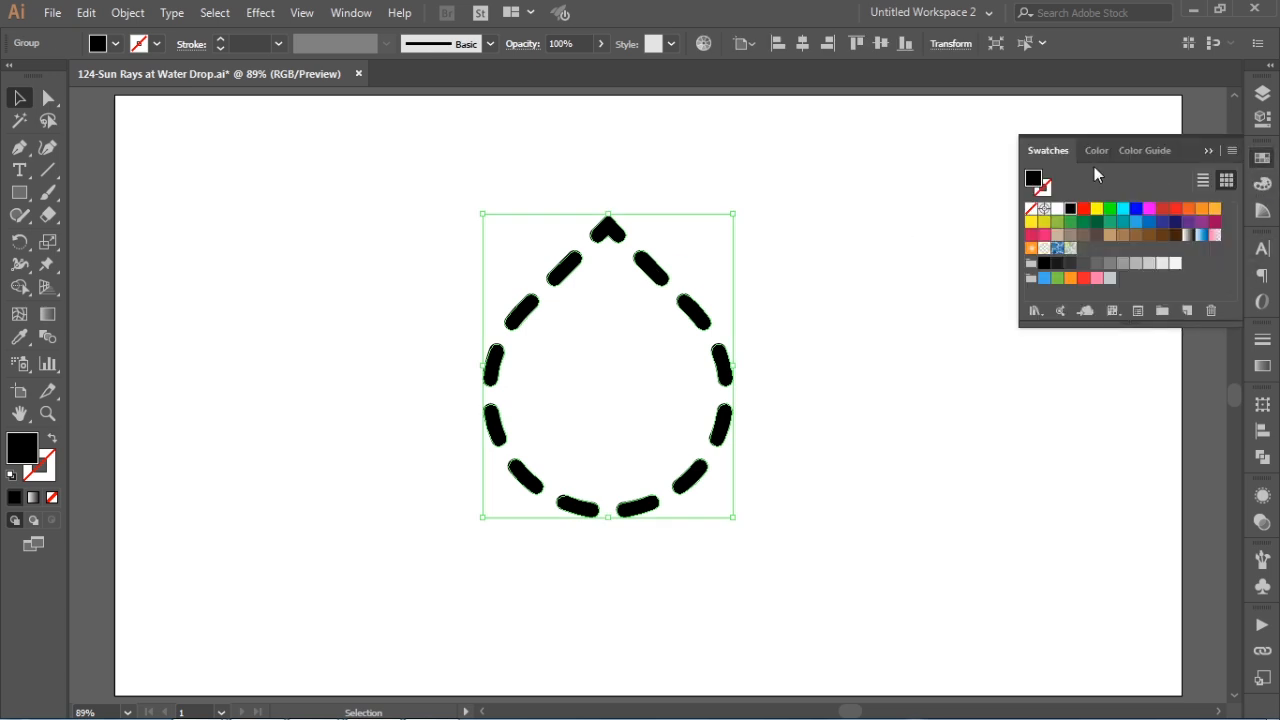
left_click(1044, 278)
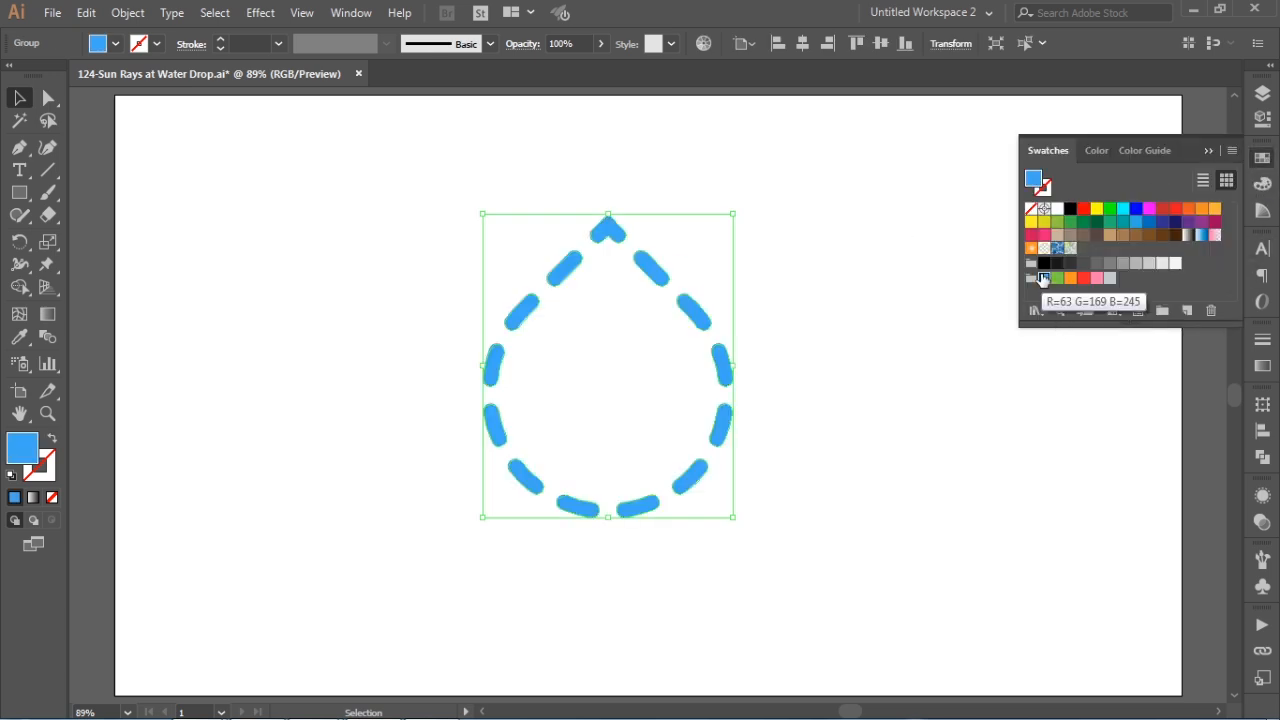
left_click(1263, 160)
left_click(873, 227)
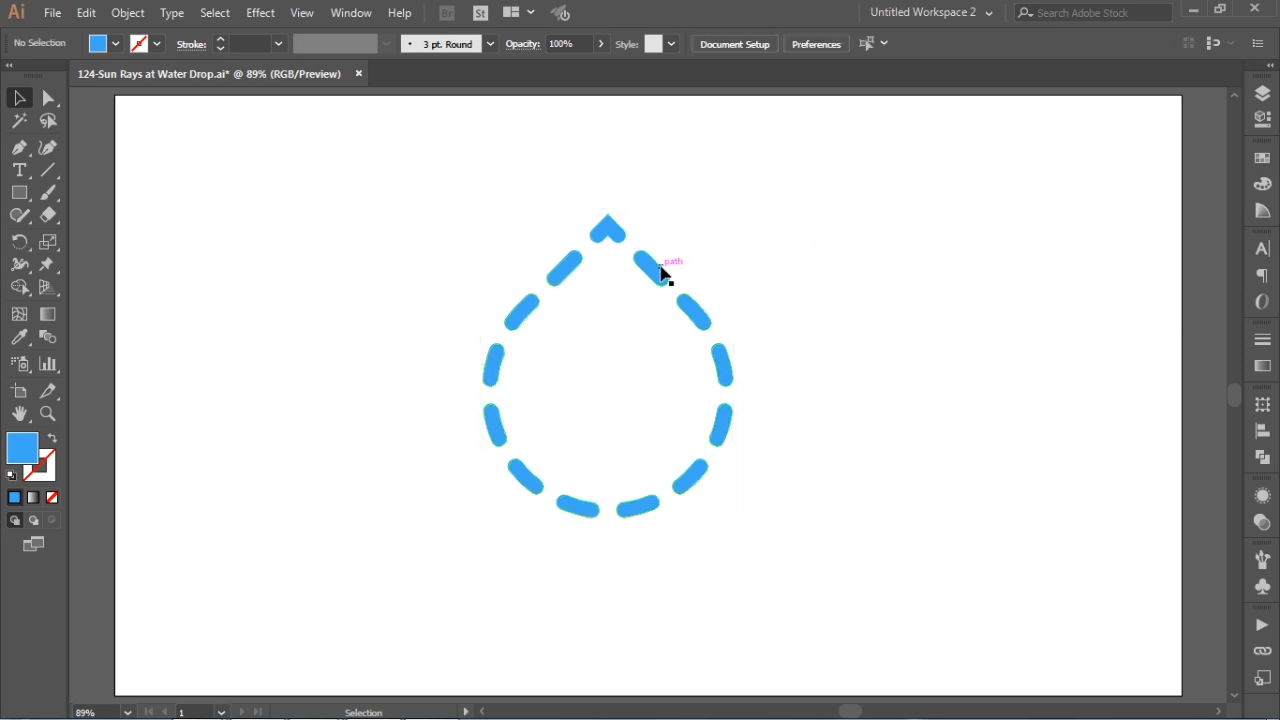
Paste the black copy behind the blue drop and shrink it proportionally to about a quarter of its size, slightly below the blue drop's centre
left_click(87, 14)
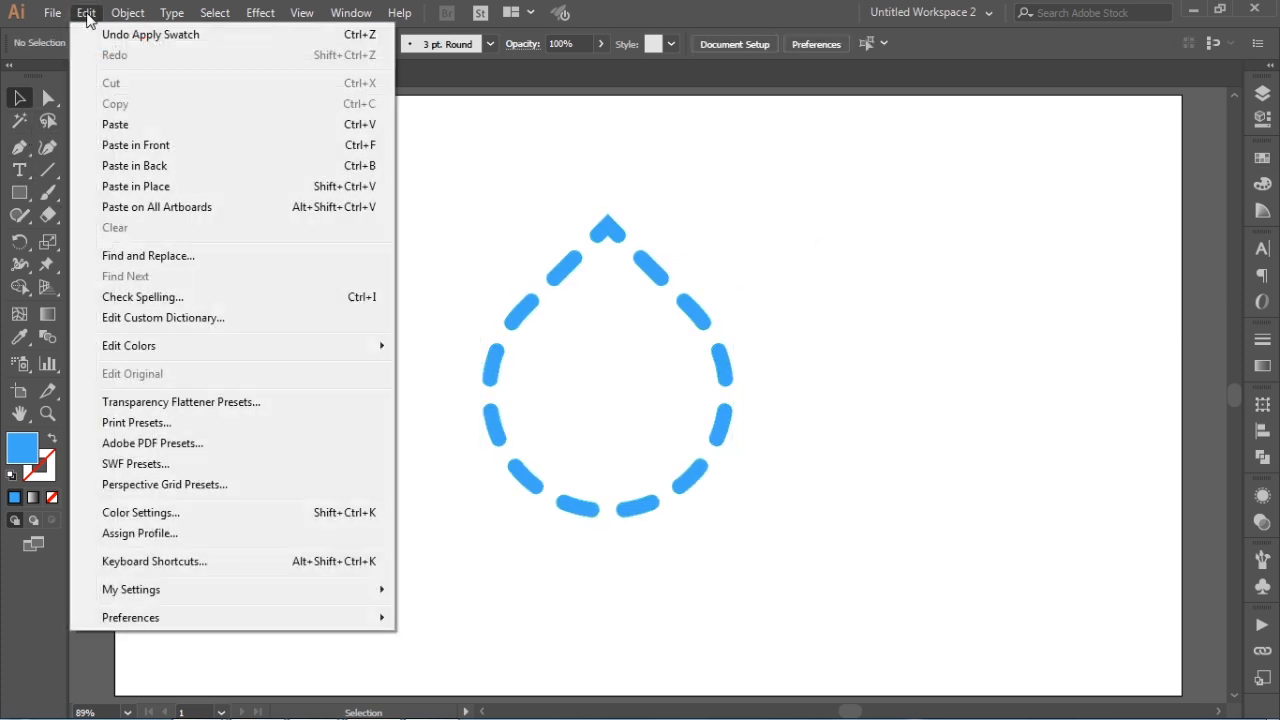
left_click(134, 166)
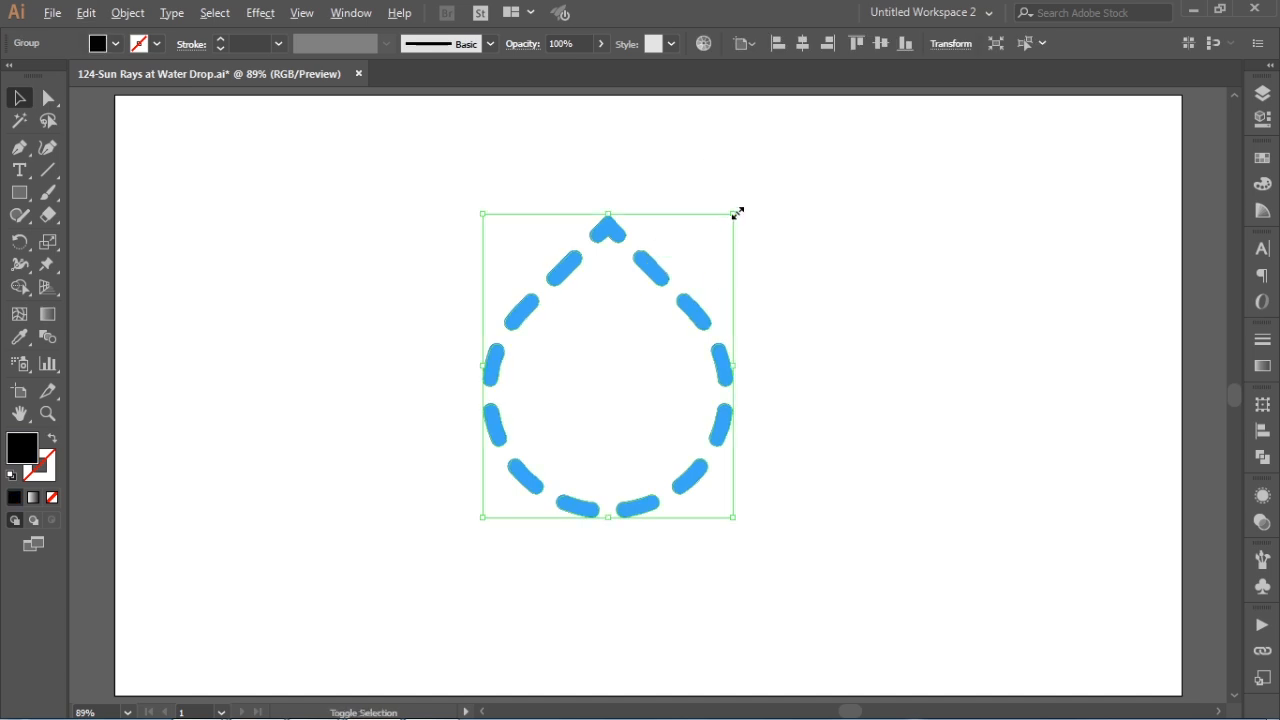
left_click_drag(737, 212, 644, 307)
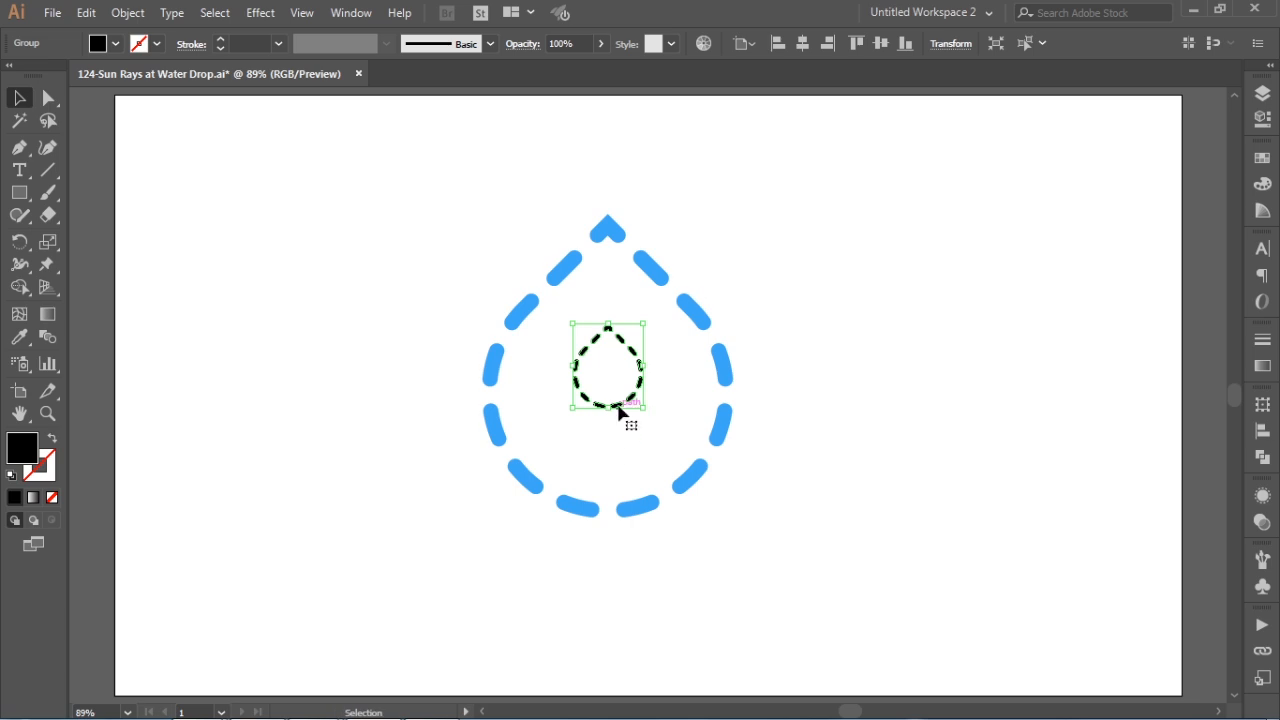
left_click_drag(619, 406, 618, 419)
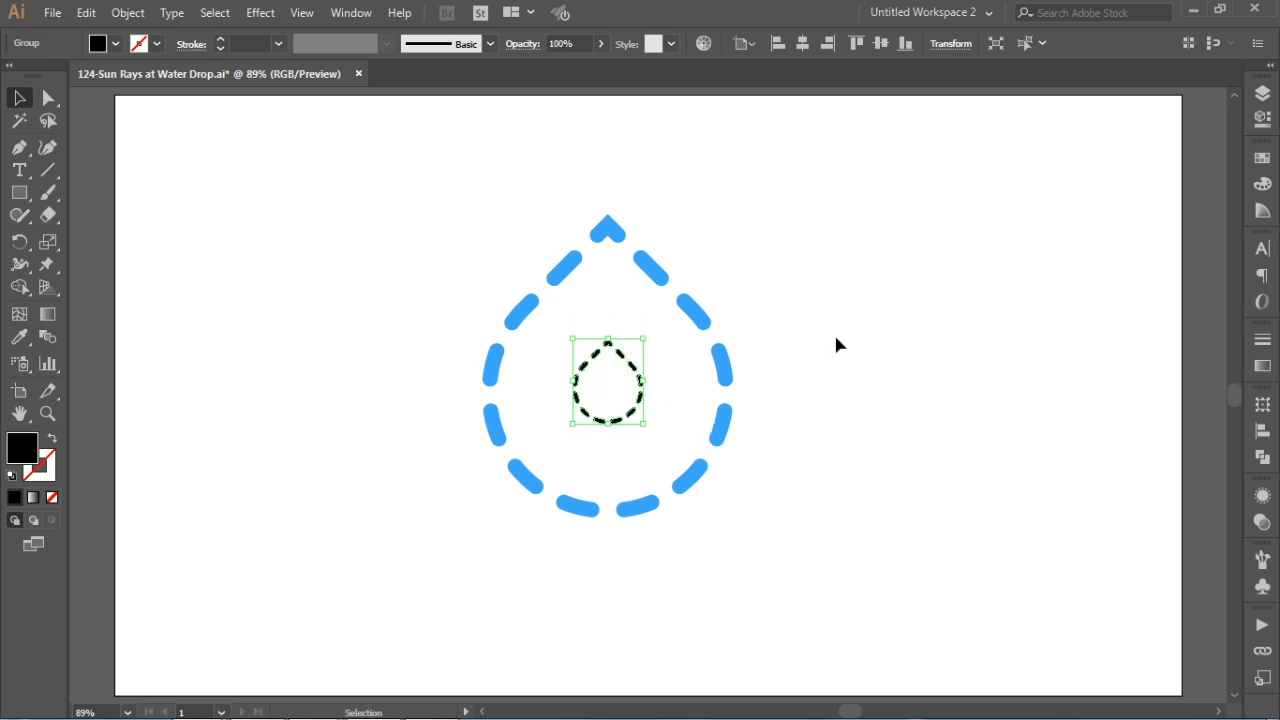
left_click(837, 338)
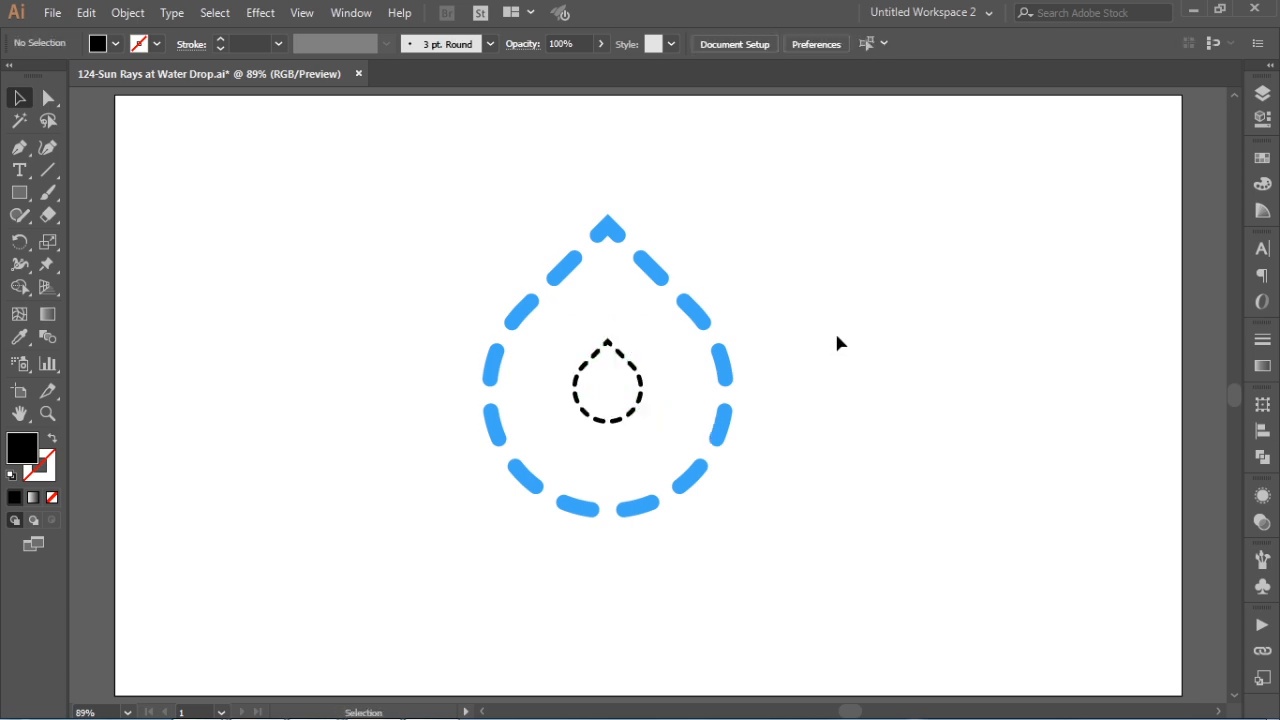
Make a blend between the large blue drop and the small black drop
left_click_drag(393, 170, 797, 561)
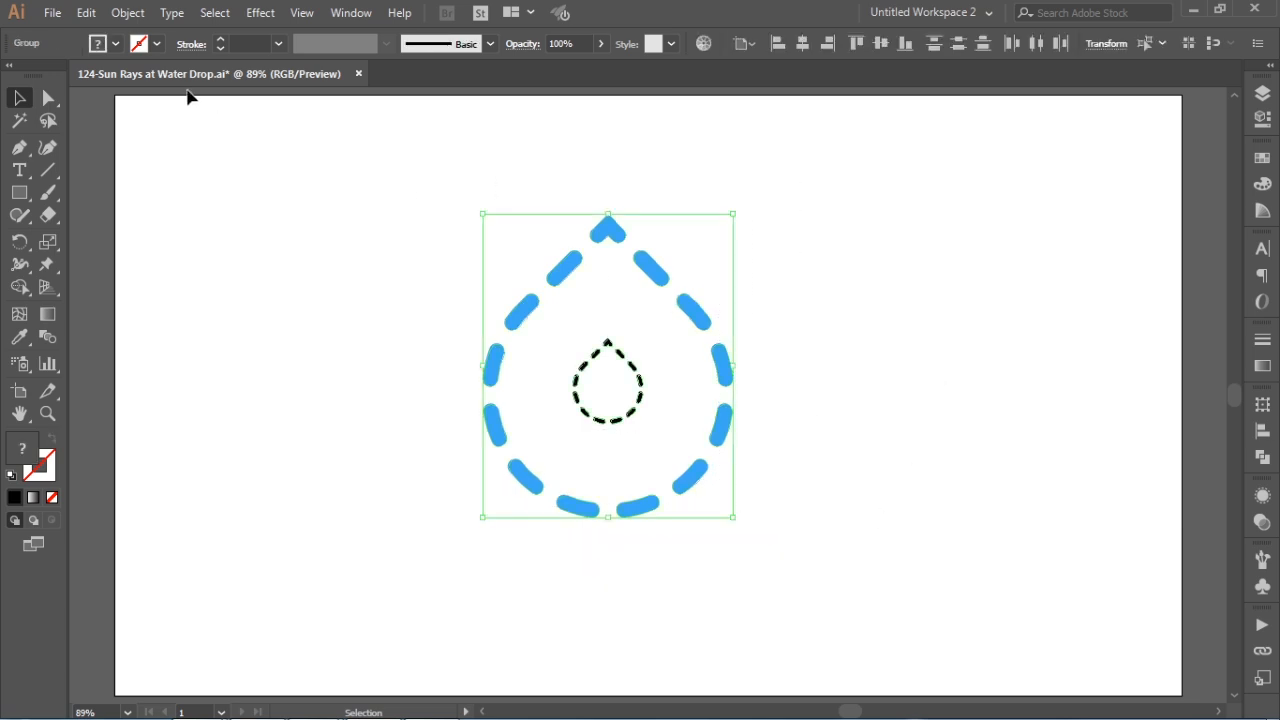
left_click(128, 13)
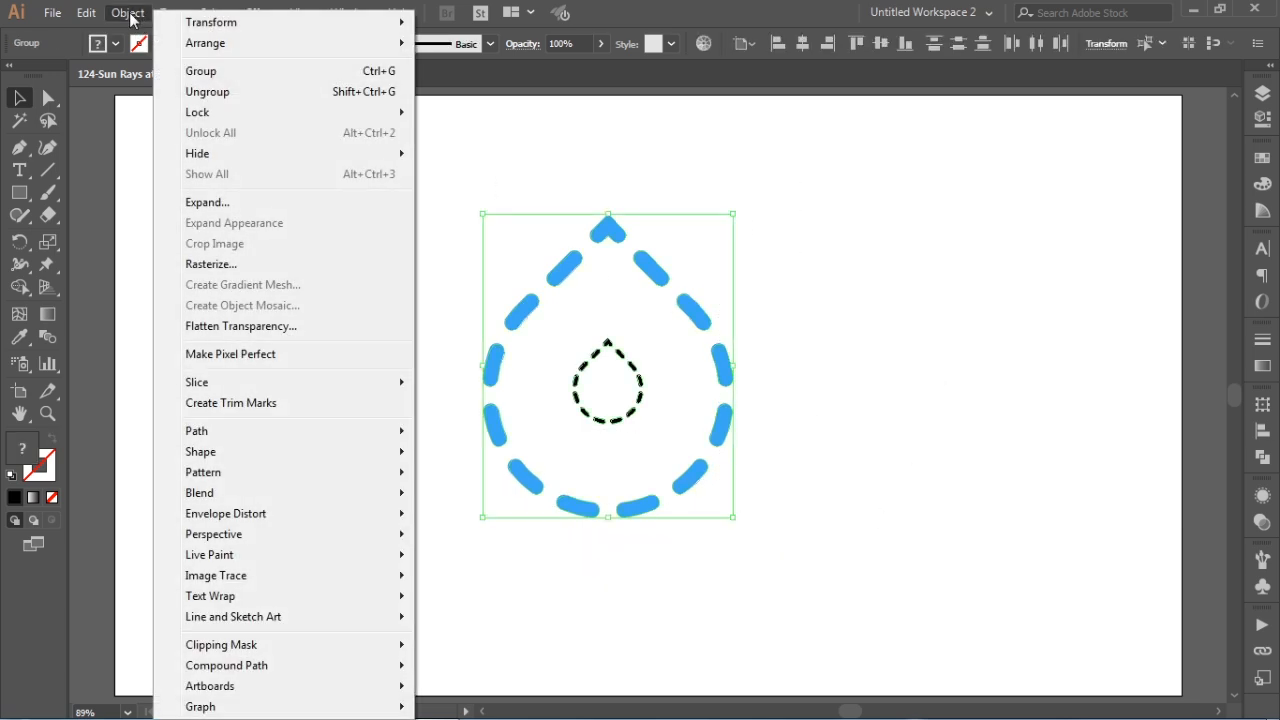
mouse_move(190, 500)
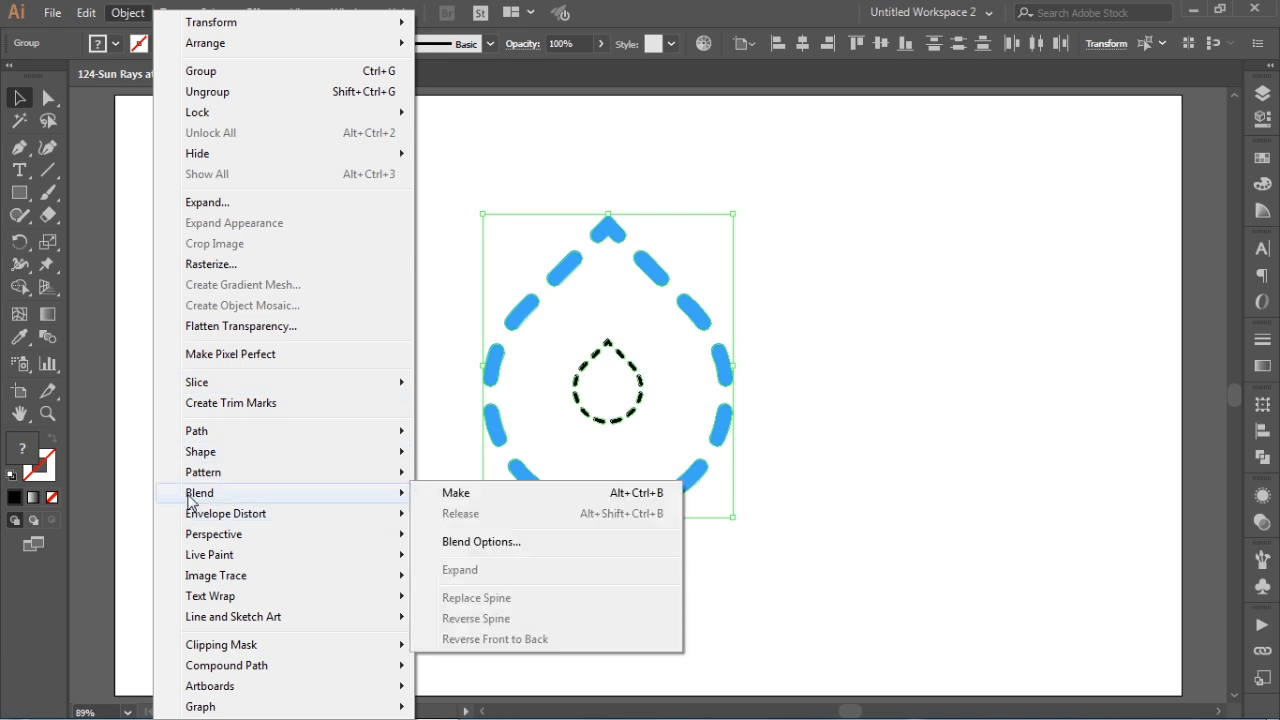
left_click(477, 495)
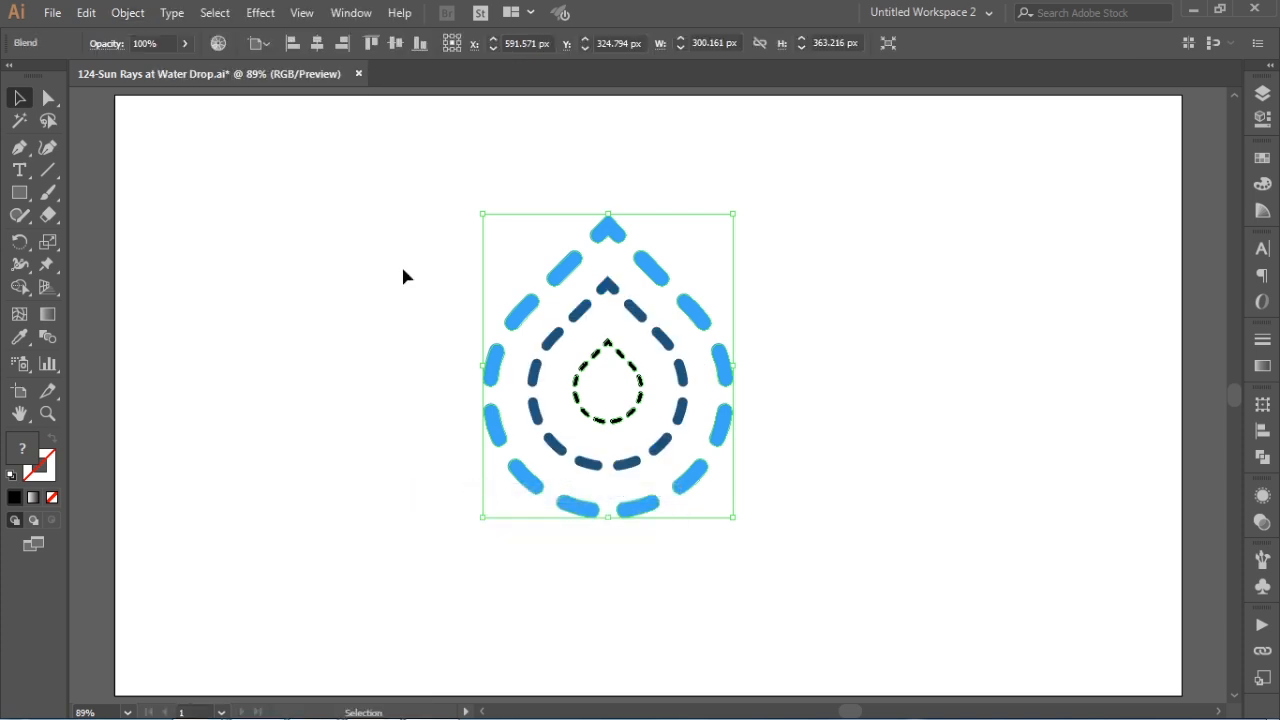
Set the drop blend's spacing to Specified Steps with 50 steps, previewing the result before accepting it
left_click(127, 13)
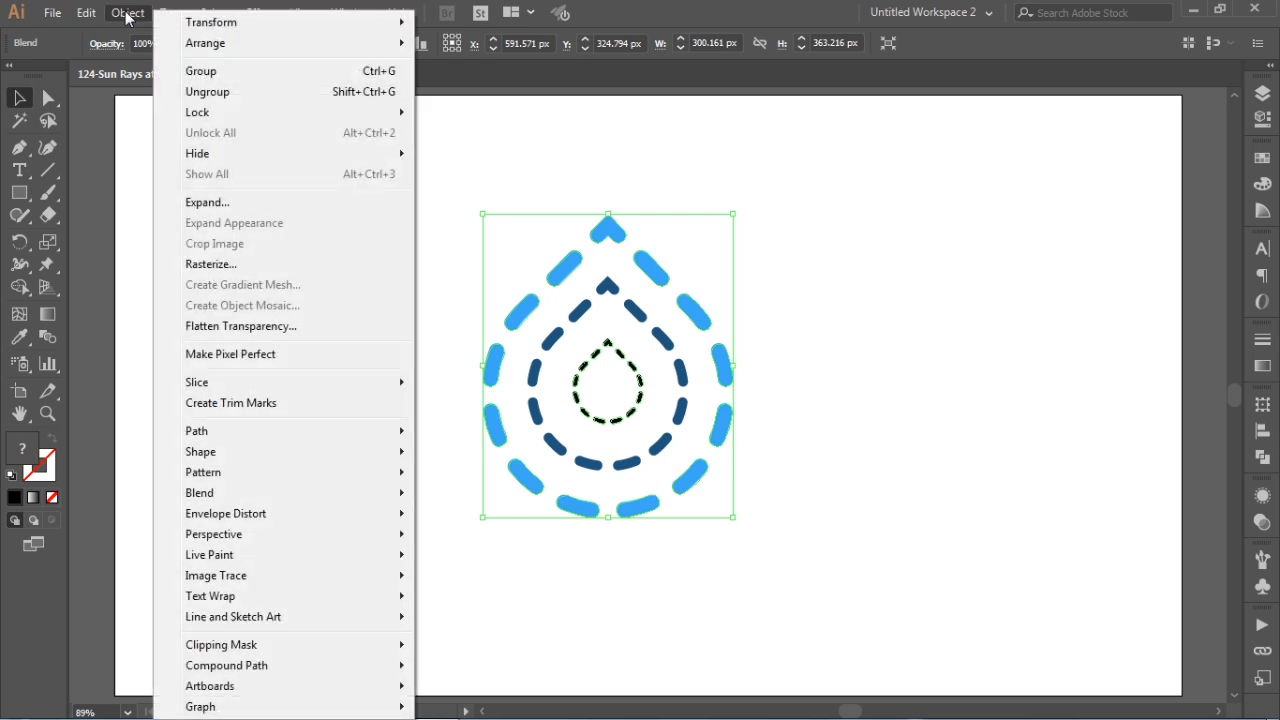
mouse_move(198, 500)
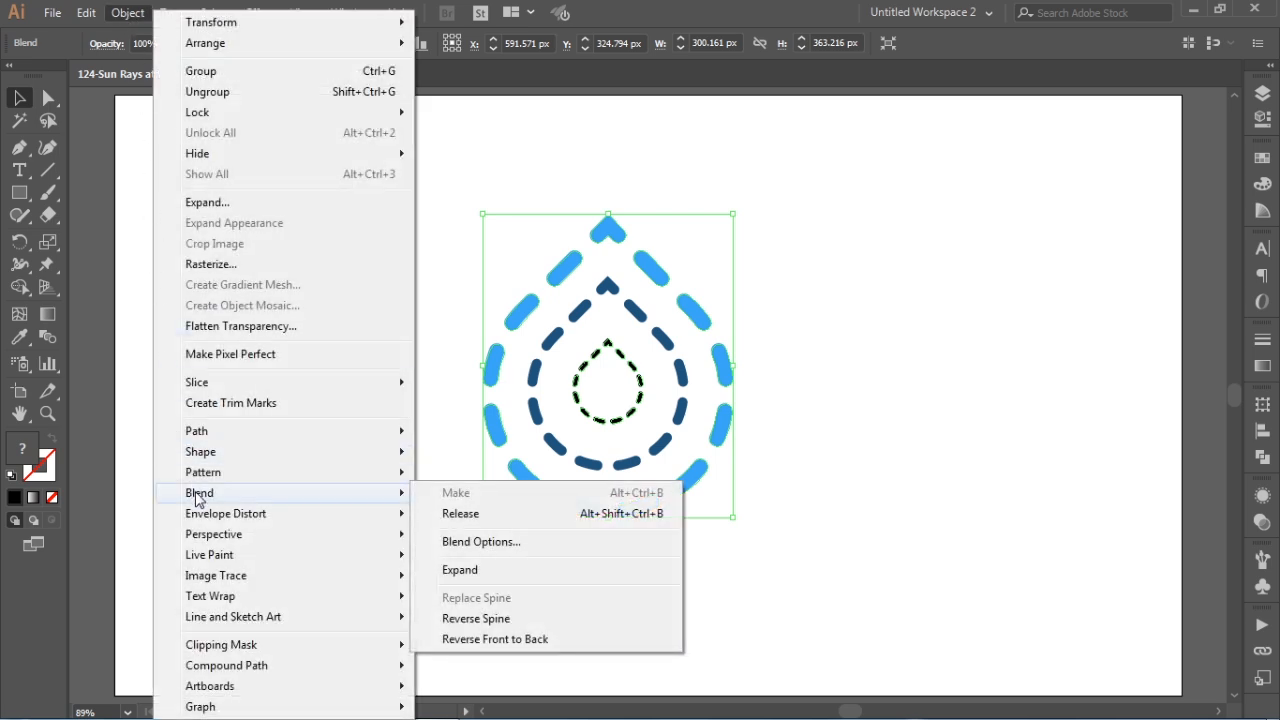
left_click(478, 542)
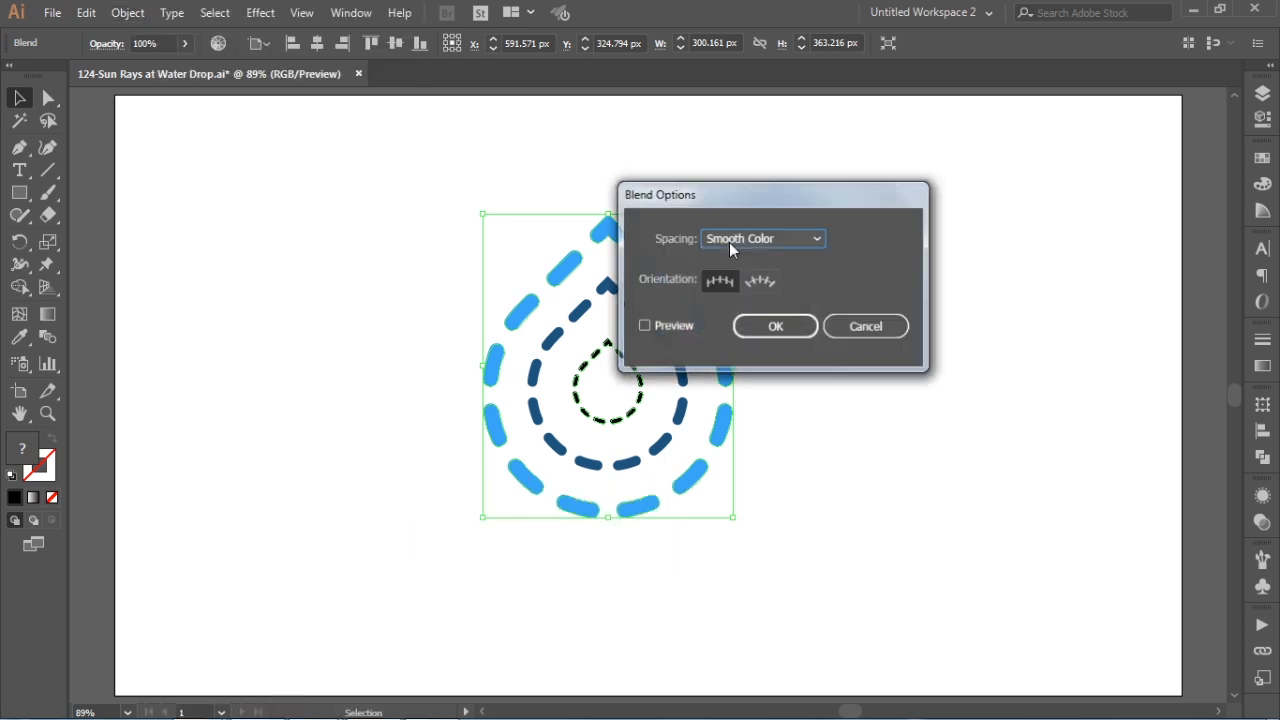
left_click_drag(759, 190, 920, 240)
left_click(905, 290)
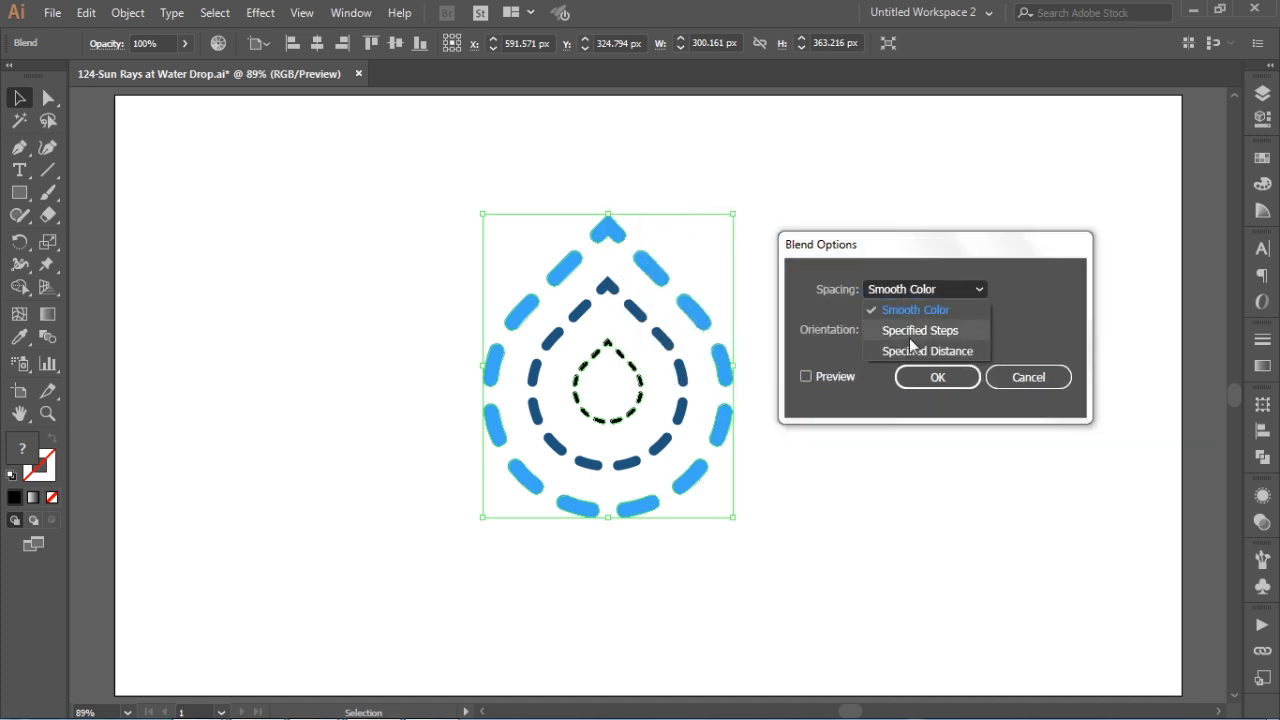
left_click(910, 332)
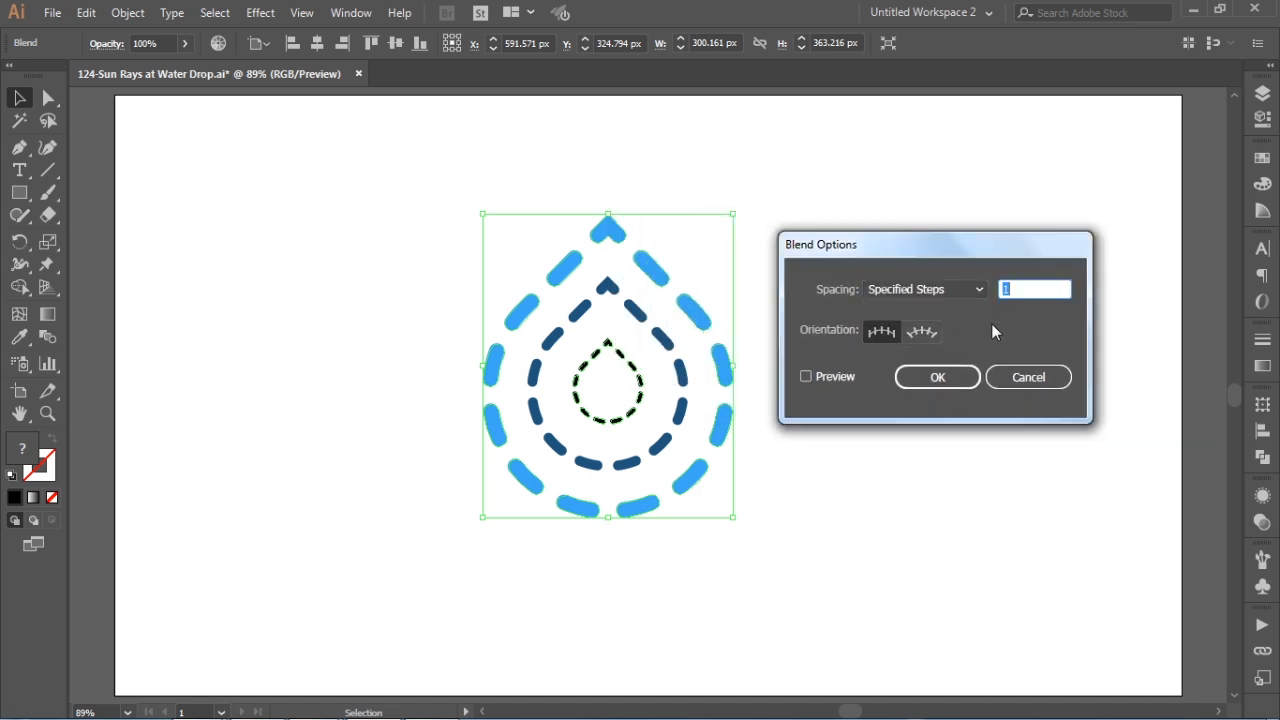
left_click(806, 377)
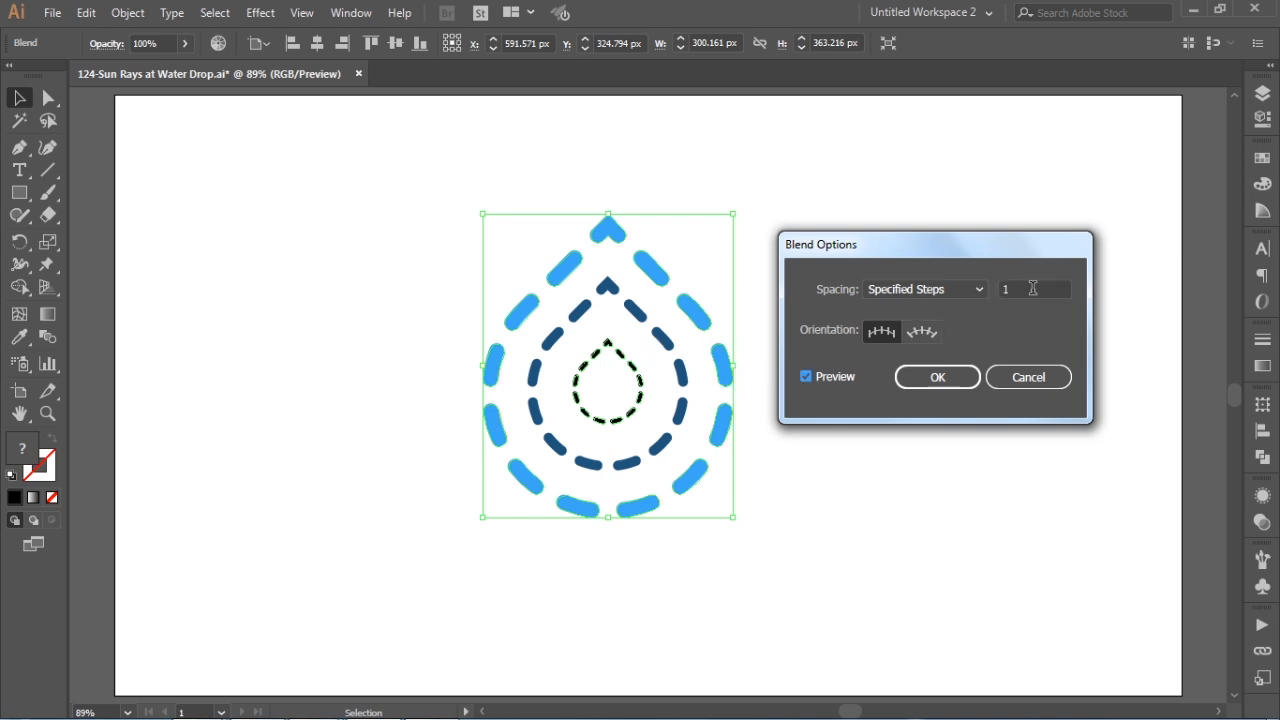
double_click(1033, 288)
type("50")
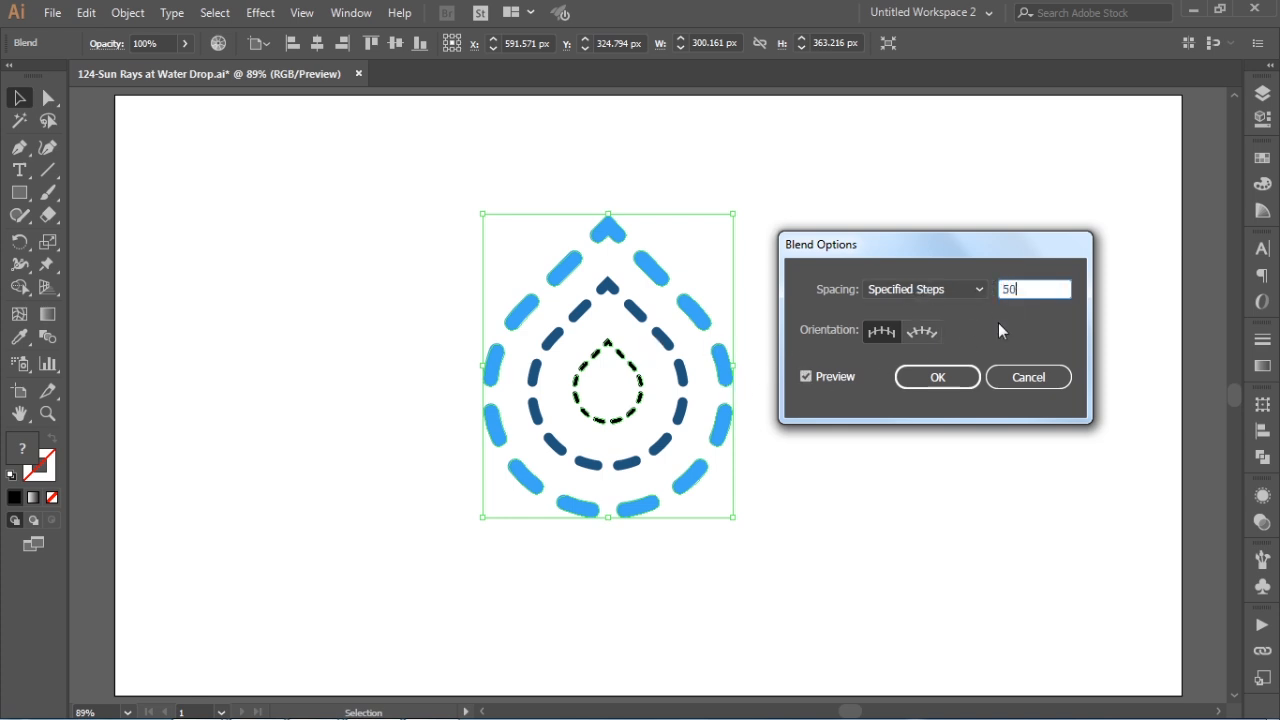
left_click(828, 376)
left_click(828, 376)
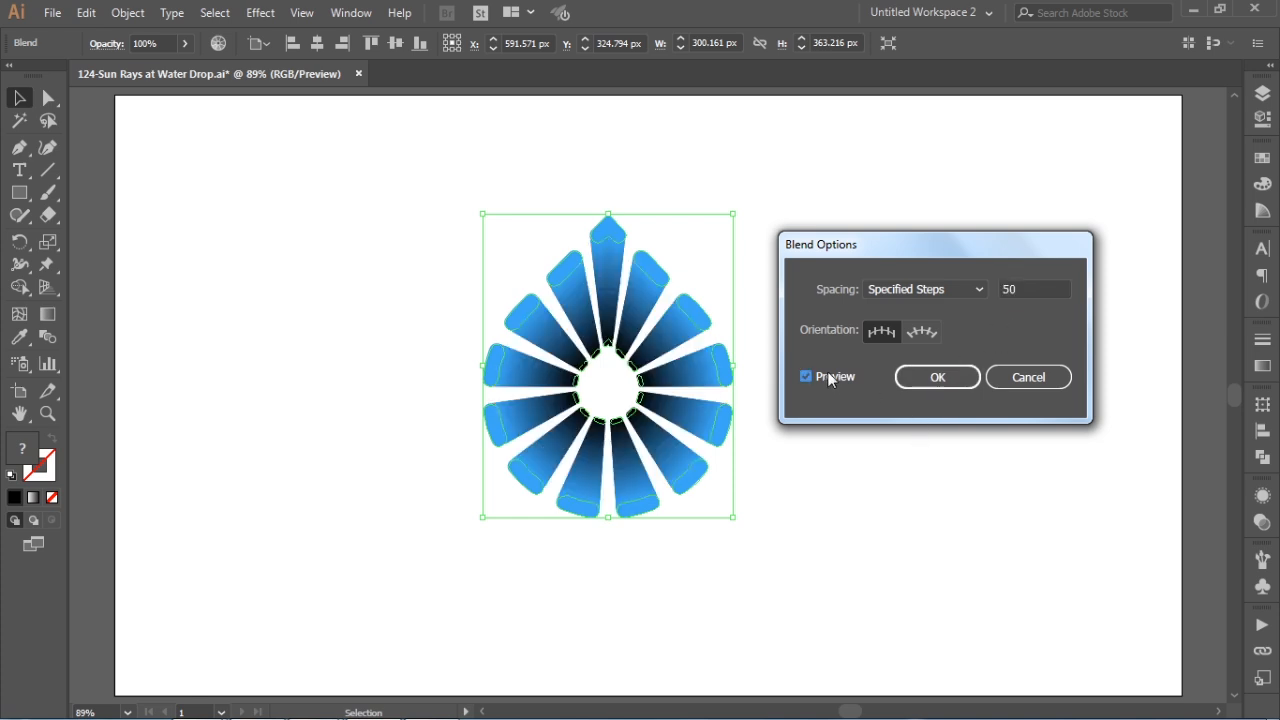
left_click(938, 378)
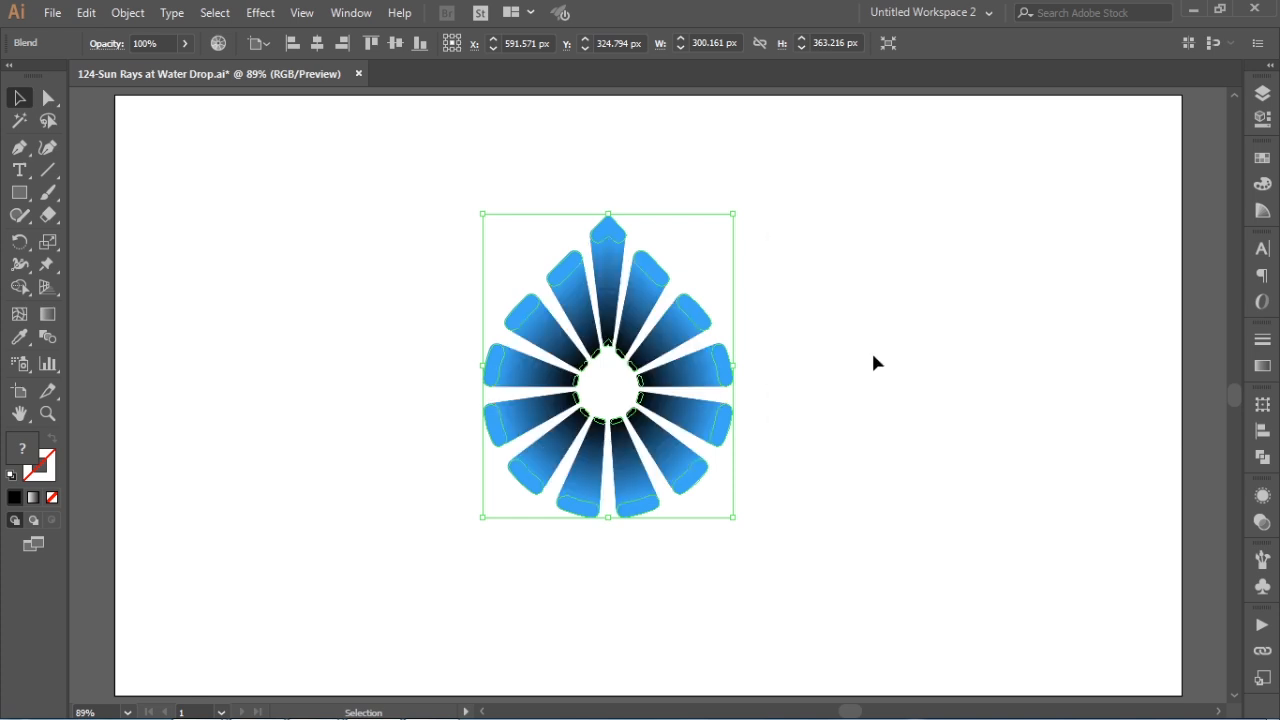
left_click(899, 344)
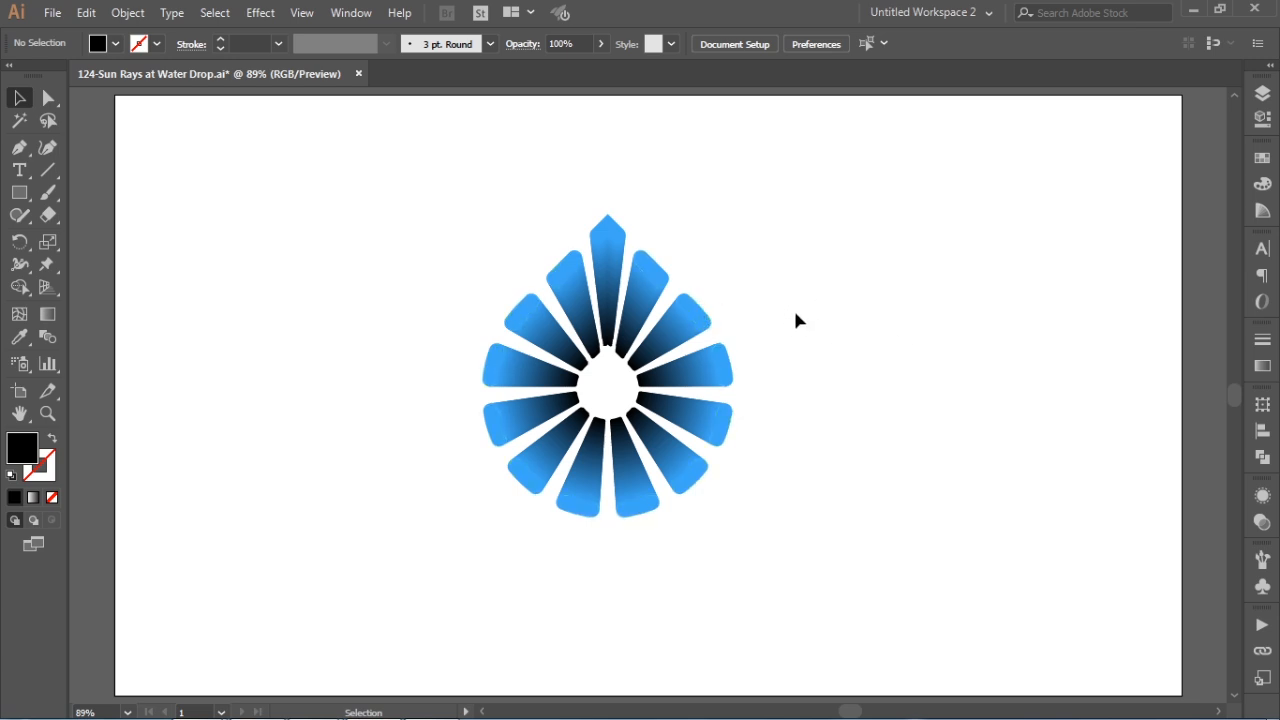
key("a")
key("v")
key("ctrl+a")
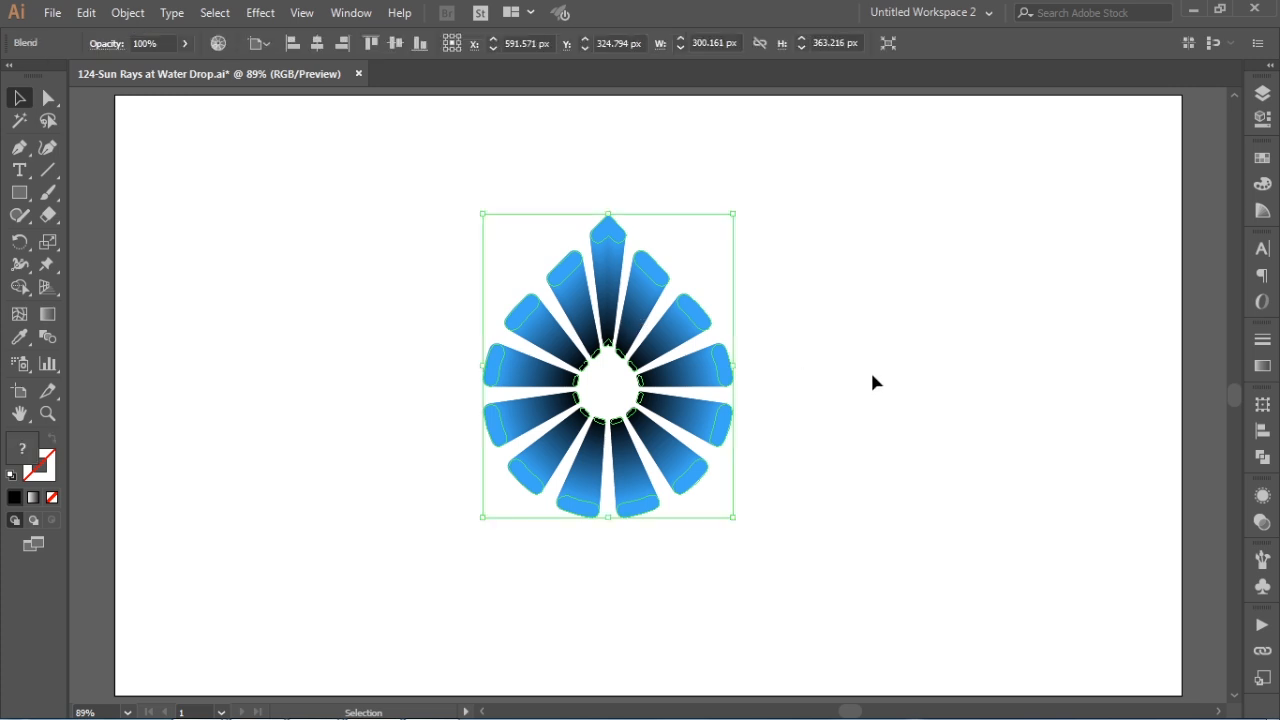
left_click(872, 383)
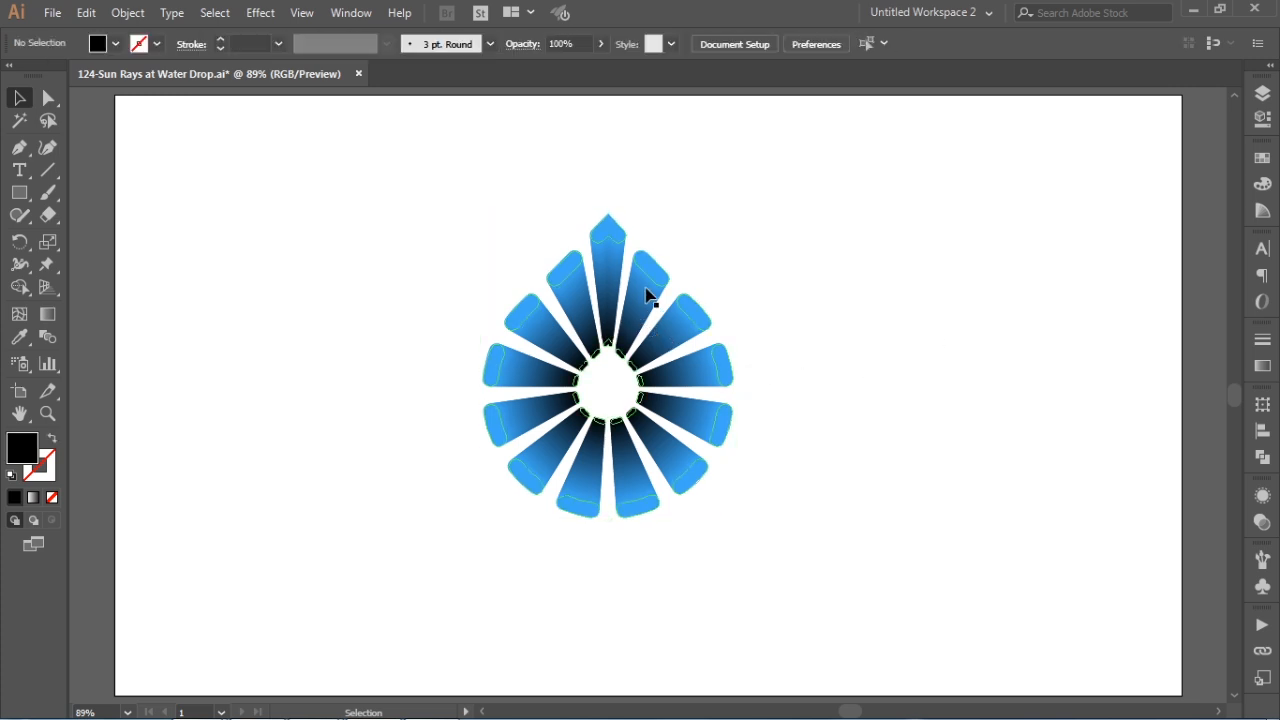
Target the small inner drop group inside the blend on Layer 3 and fill it with white
left_click(650, 297)
left_click(1262, 92)
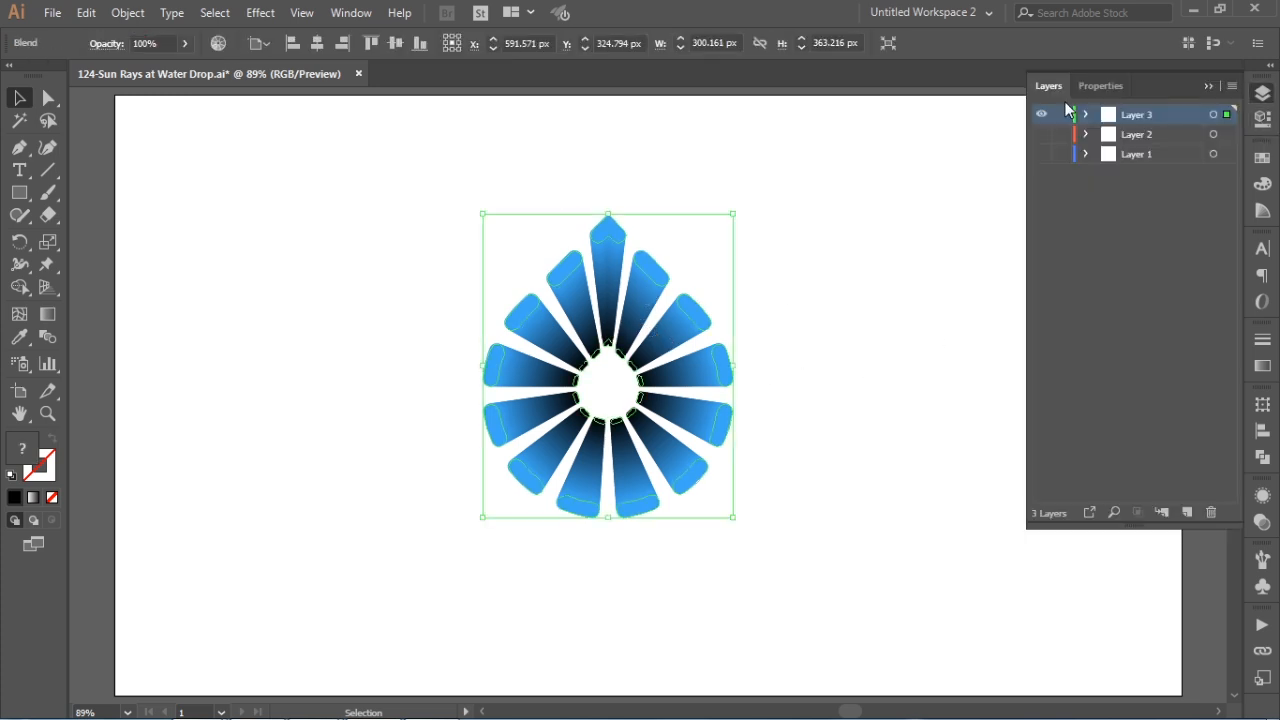
left_click(1085, 114)
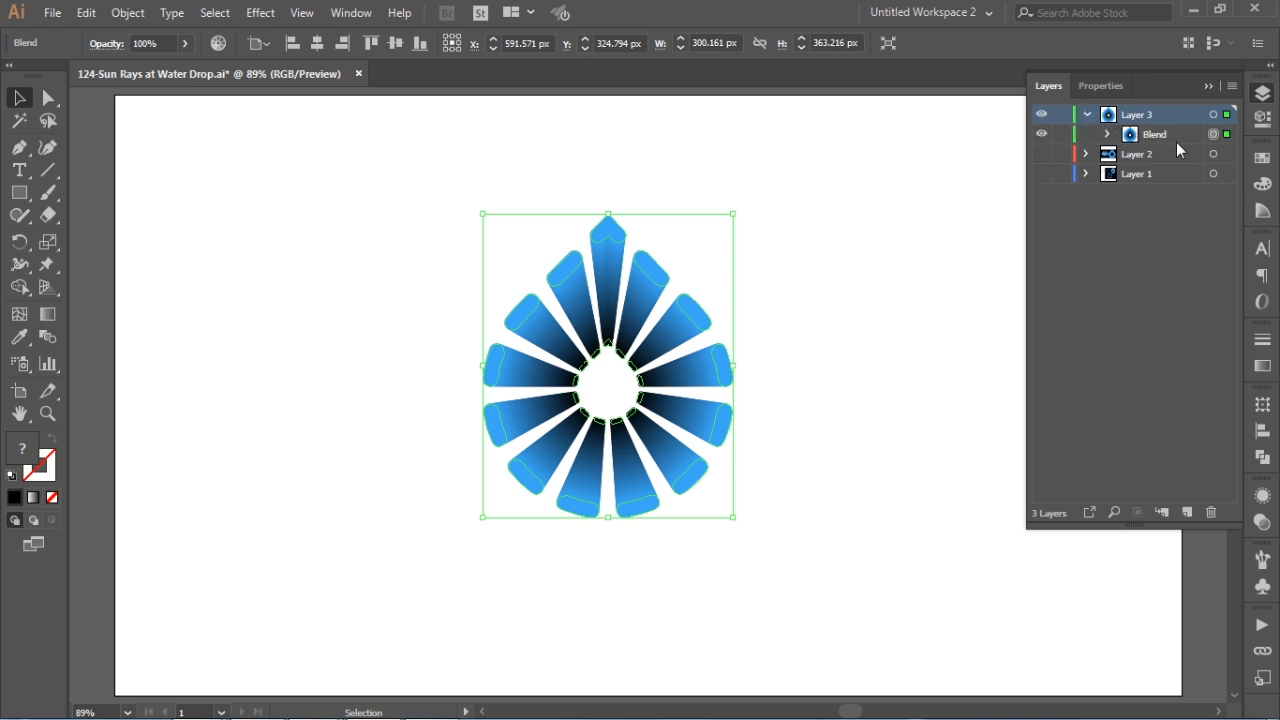
left_click(1106, 134)
left_click(1199, 176)
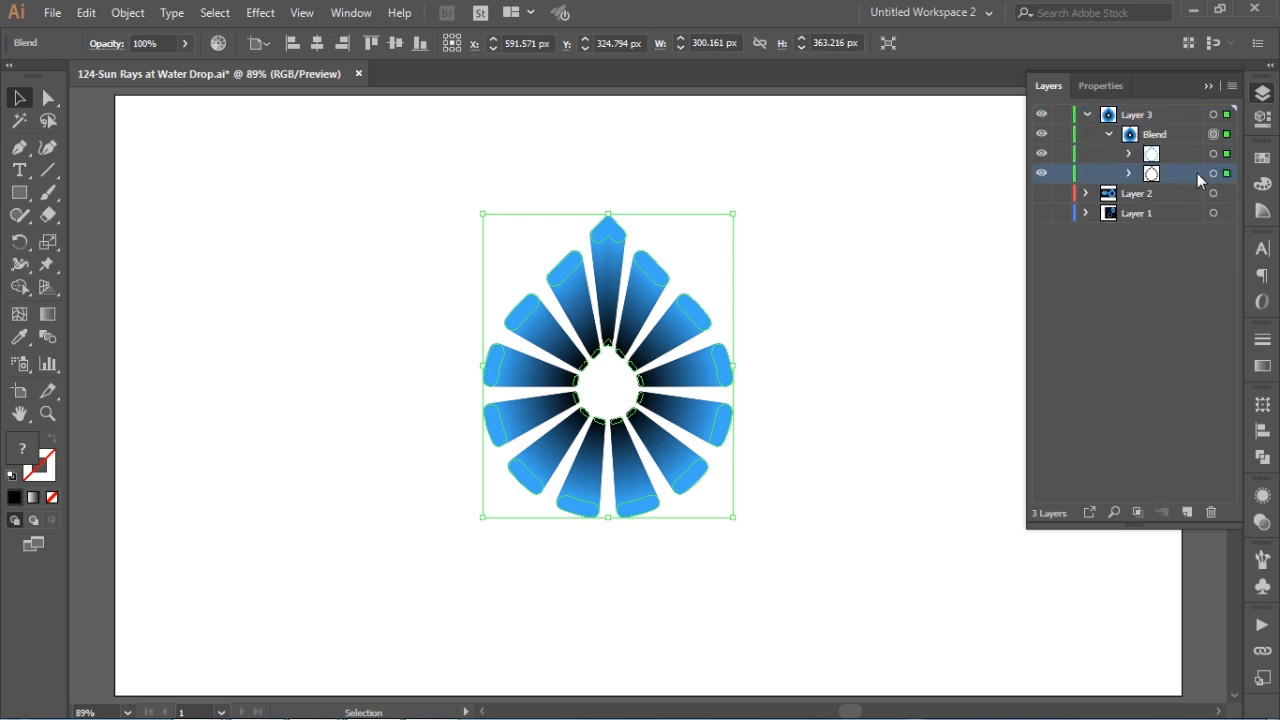
left_click(1213, 173)
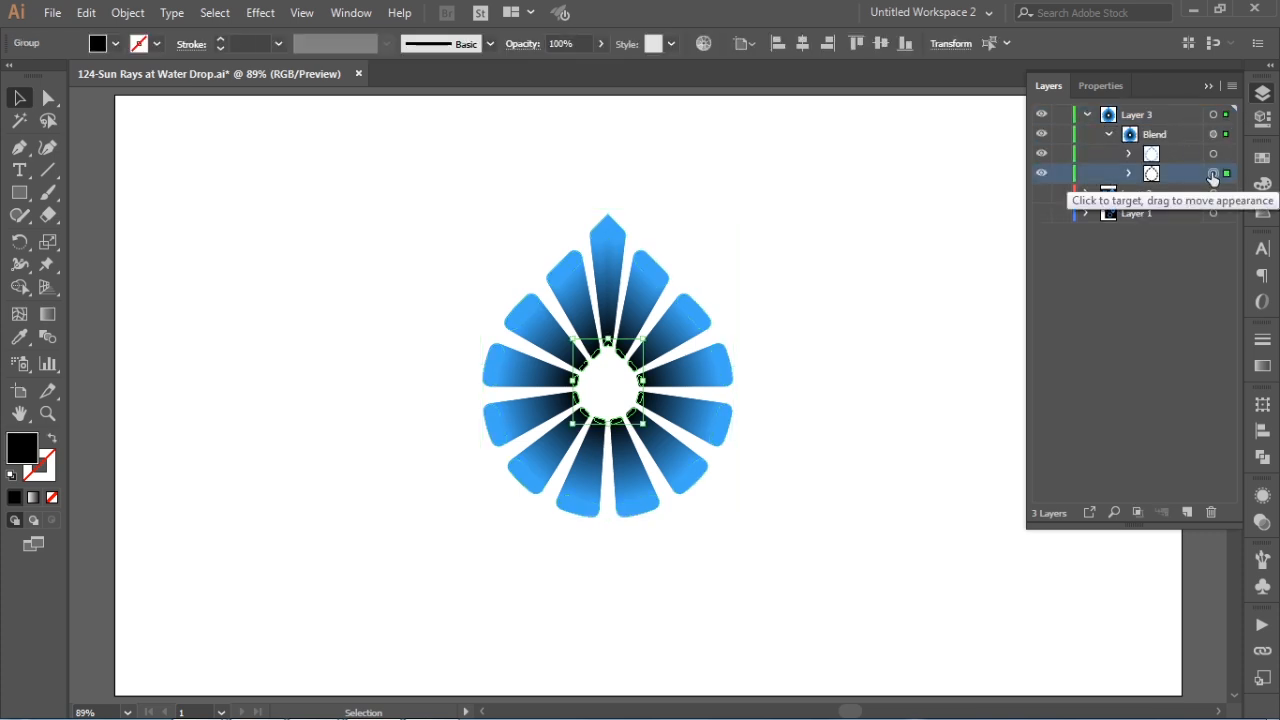
left_click(1262, 158)
left_click(1057, 208)
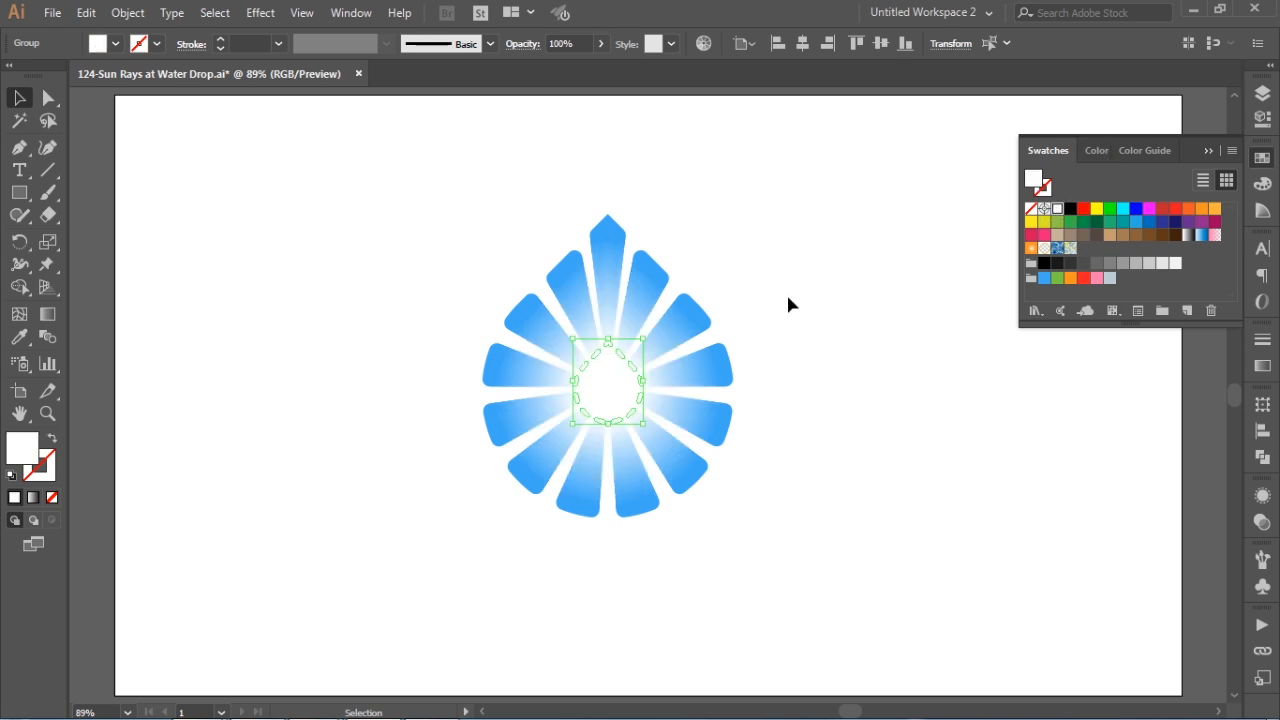
left_click(940, 262)
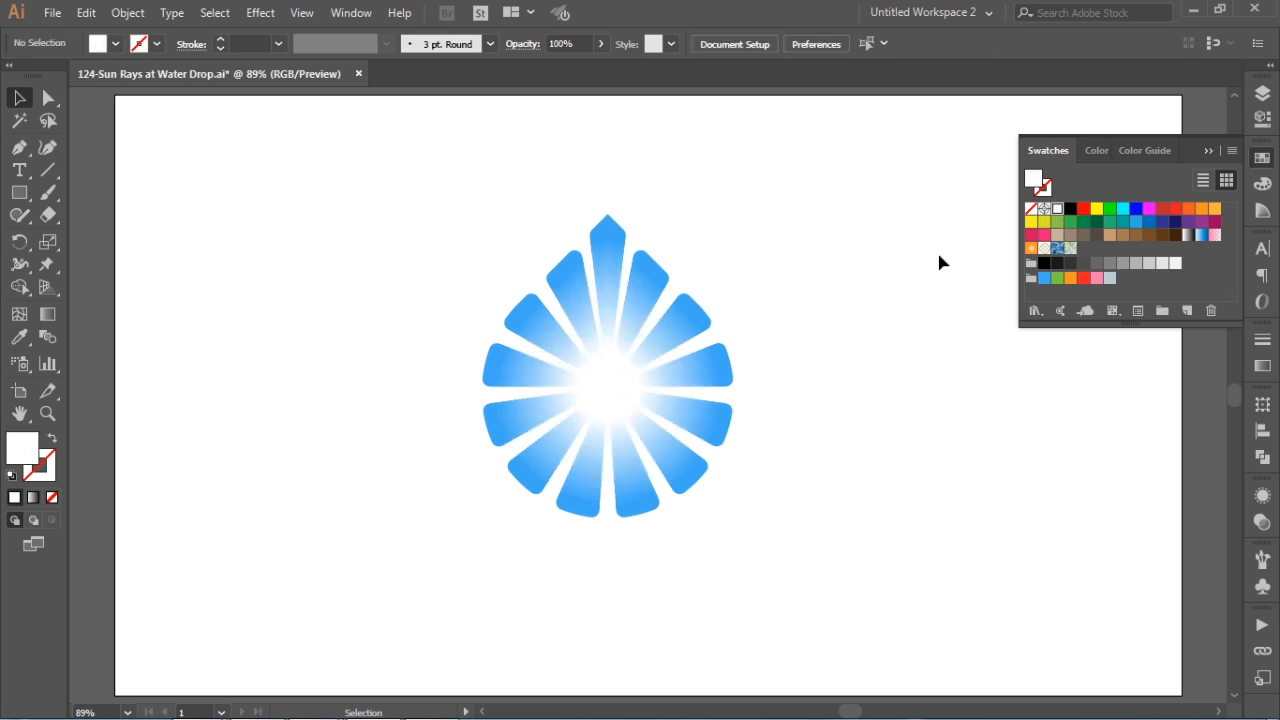
Move the blended sun-rays drop to the left part of the artboard and deselect it
key("a")
left_click_drag(634, 303, 737, 357)
left_click(738, 357)
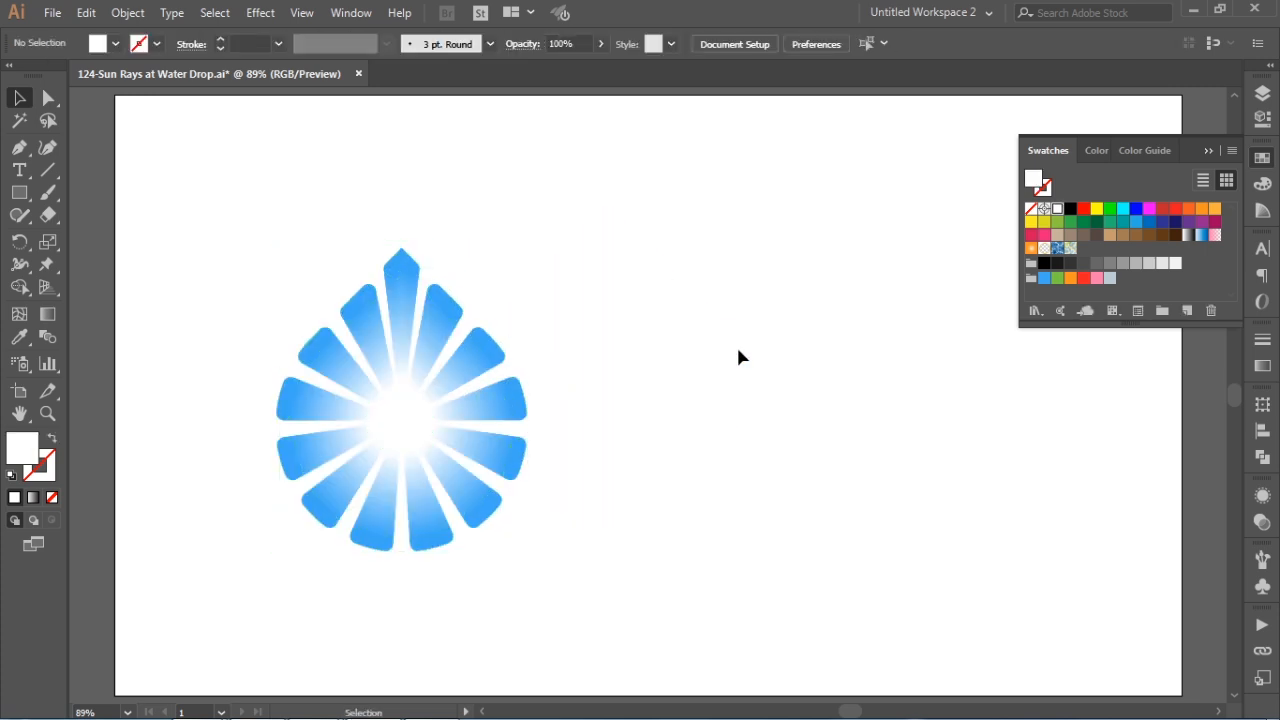
left_click_drag(420, 351, 579, 315)
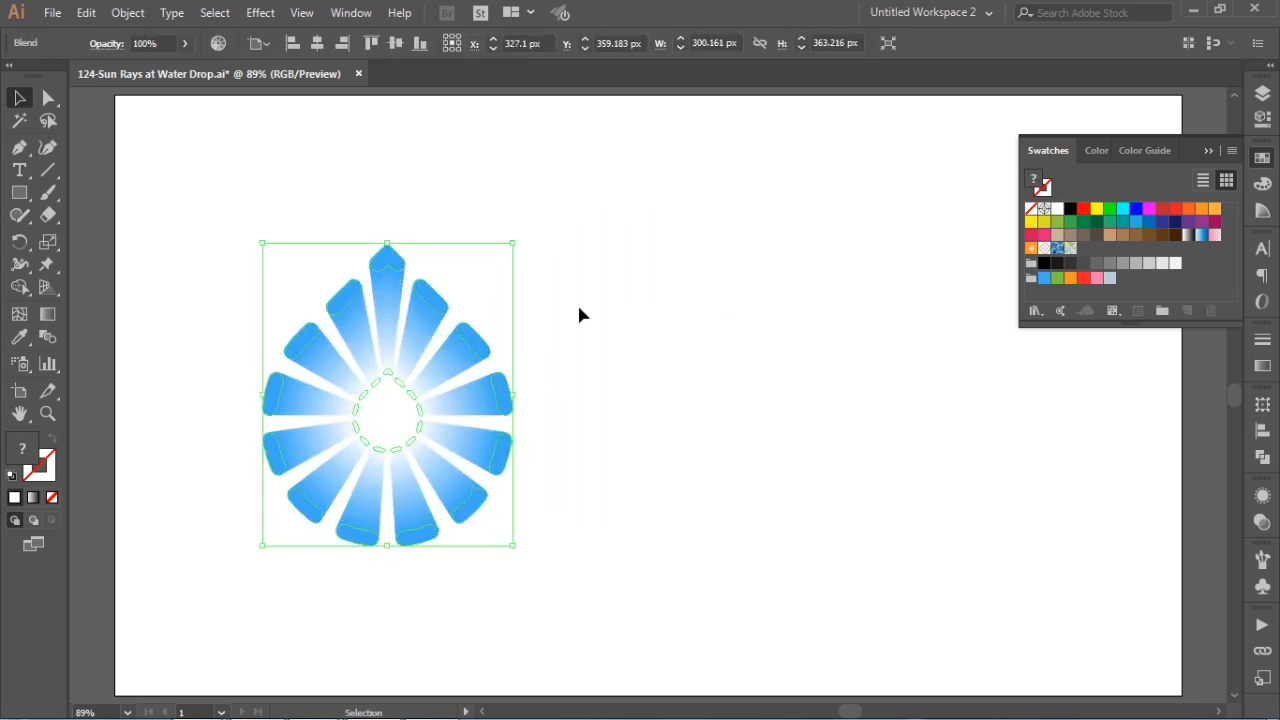
left_click(648, 212)
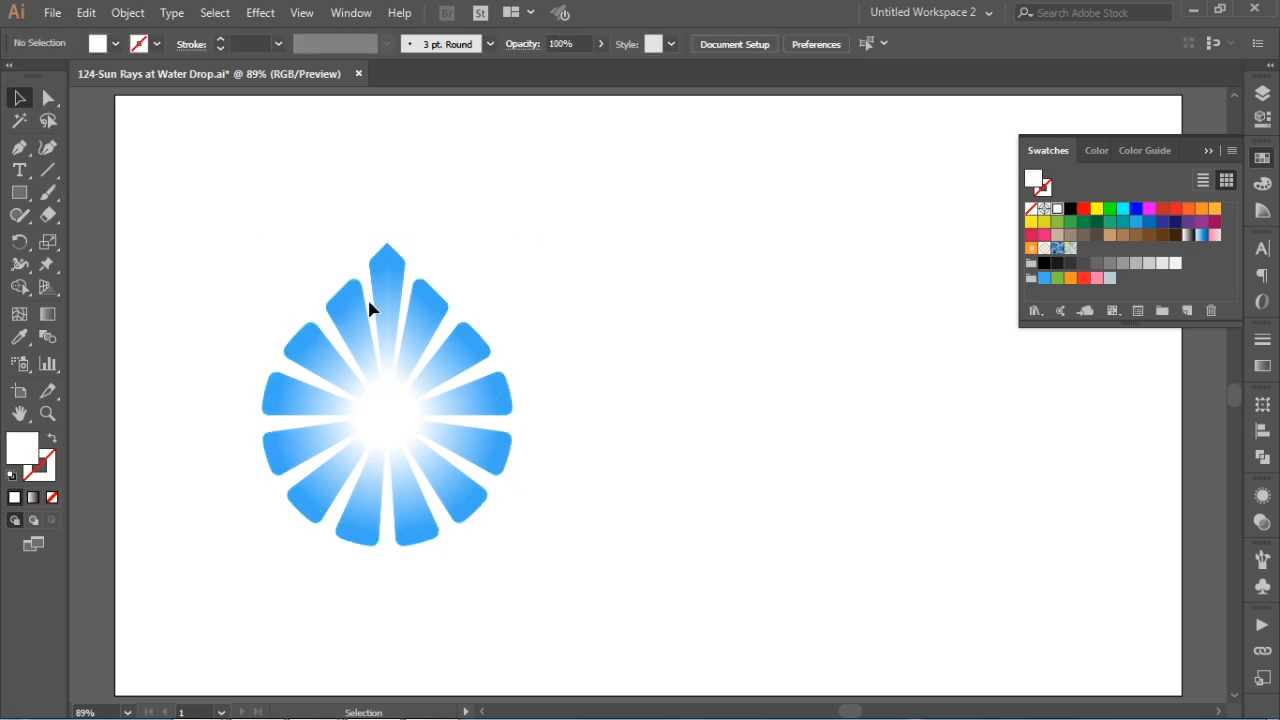
Draw a horizontal rectangle about twice as wide as tall beside the blended drop and fill it with black
left_click(20, 193)
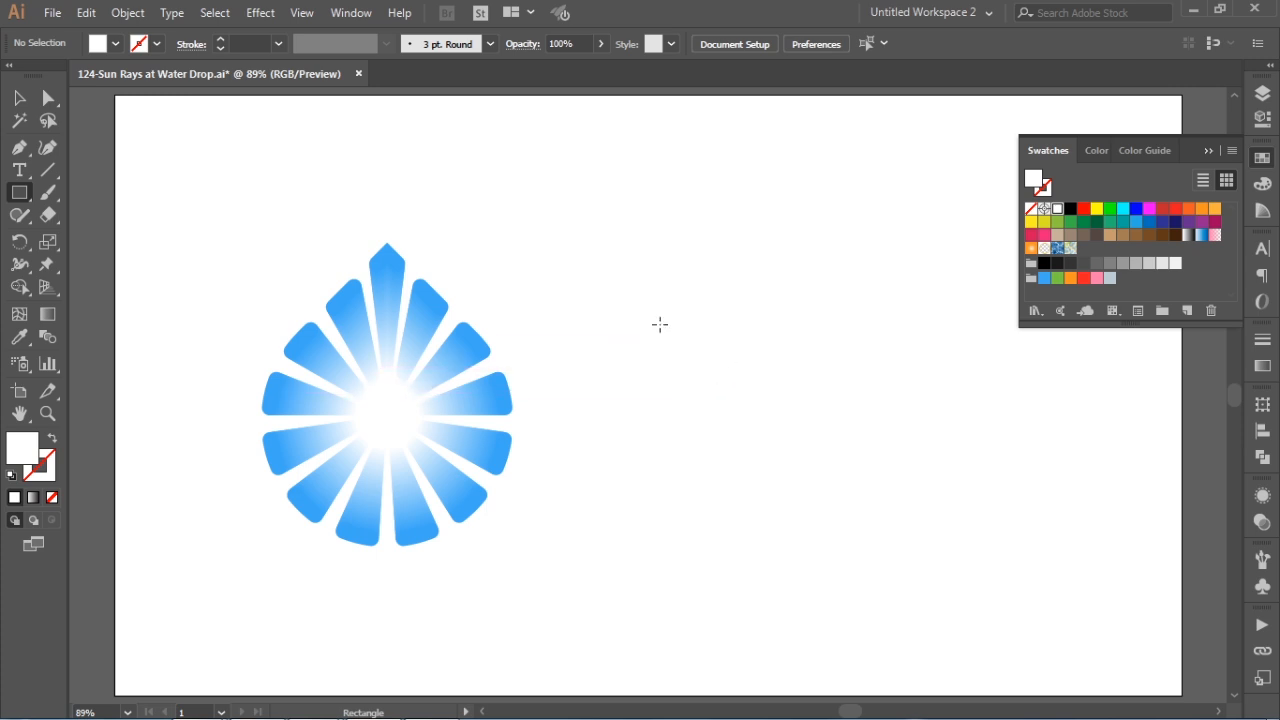
left_click_drag(655, 318, 915, 442)
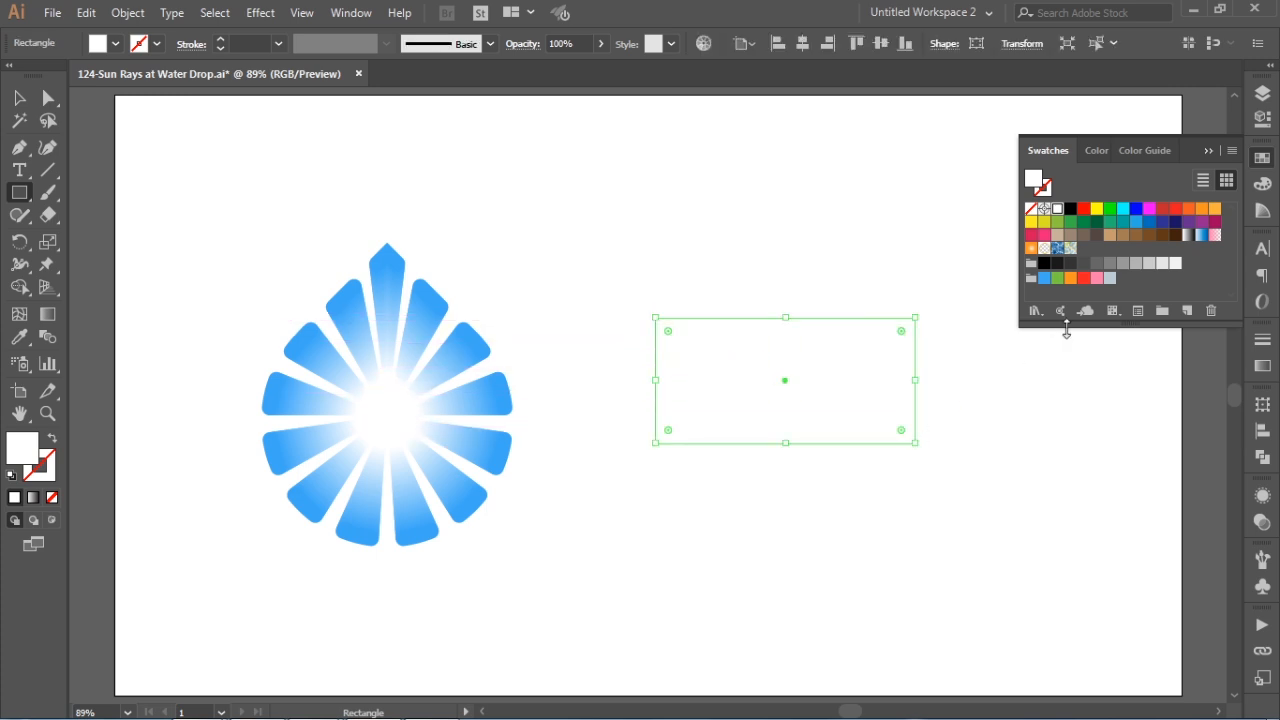
left_click(1070, 208)
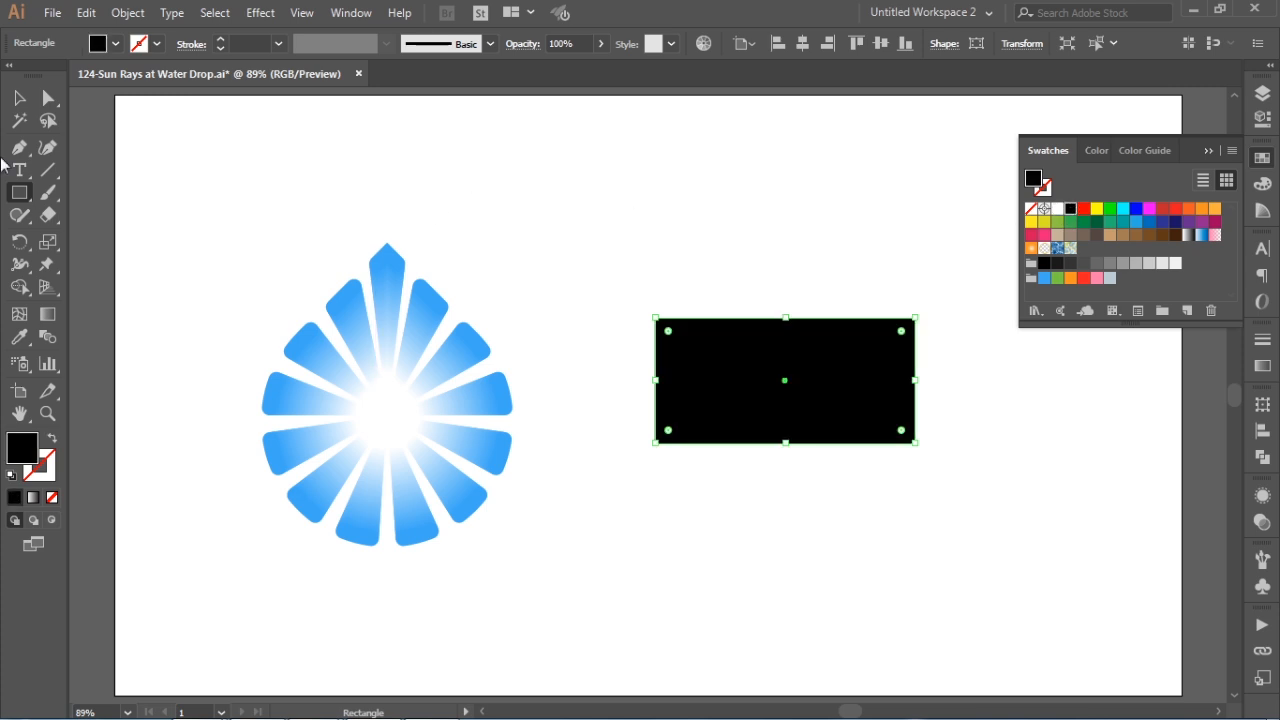
left_click(20, 99)
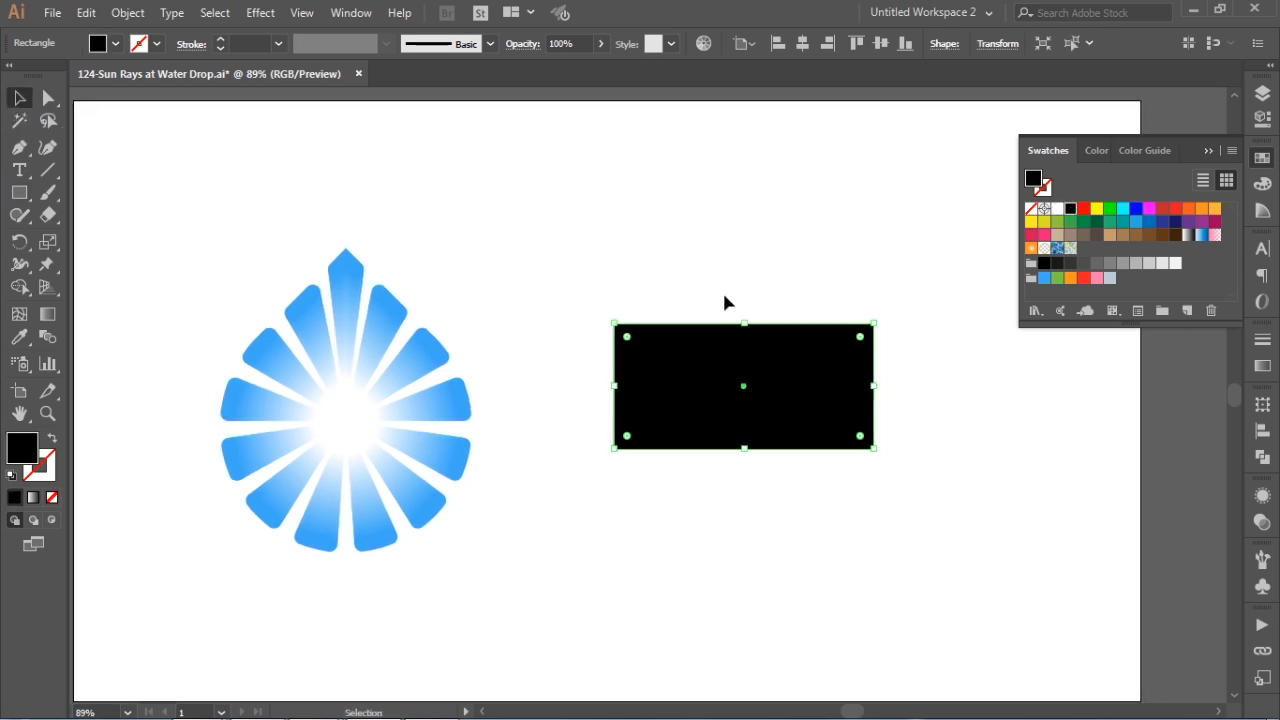
Paste a copy of the black rectangle in front and rotate it 90° to form a cross
left_click(87, 14)
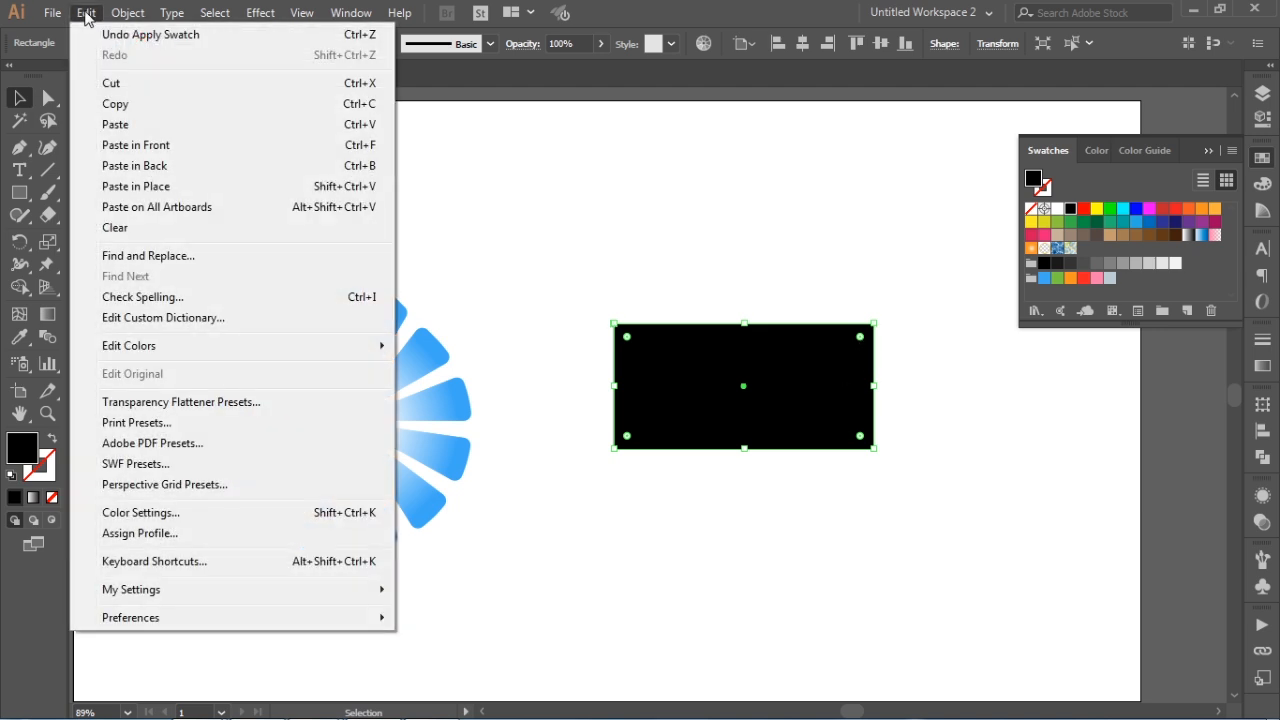
left_click(115, 106)
left_click(86, 13)
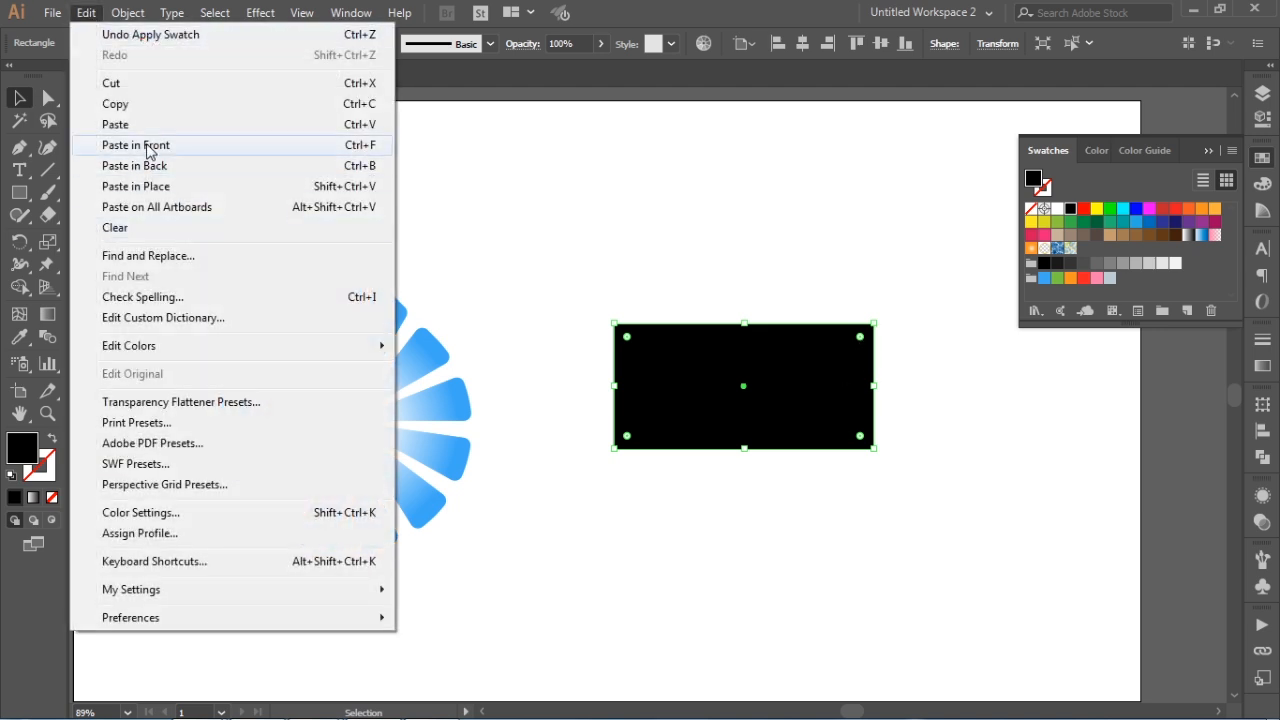
left_click(136, 145)
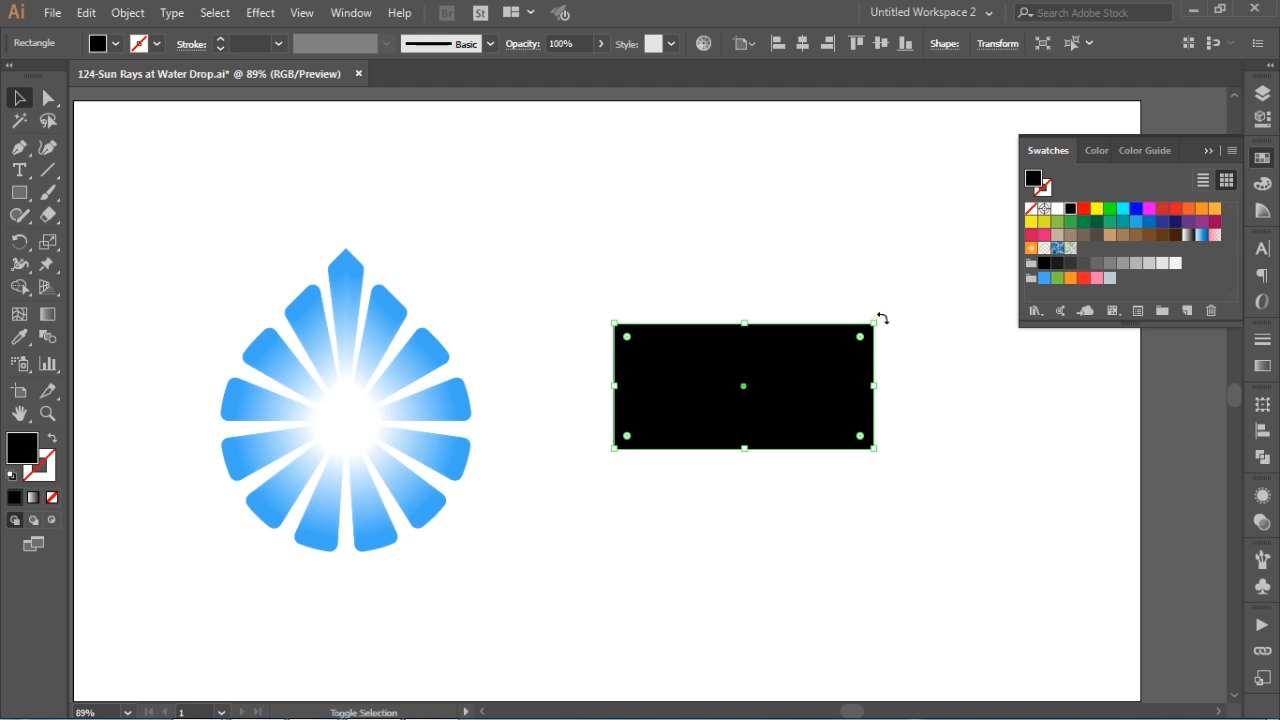
left_click_drag(877, 320, 790, 523)
left_click_drag(896, 398, 905, 385)
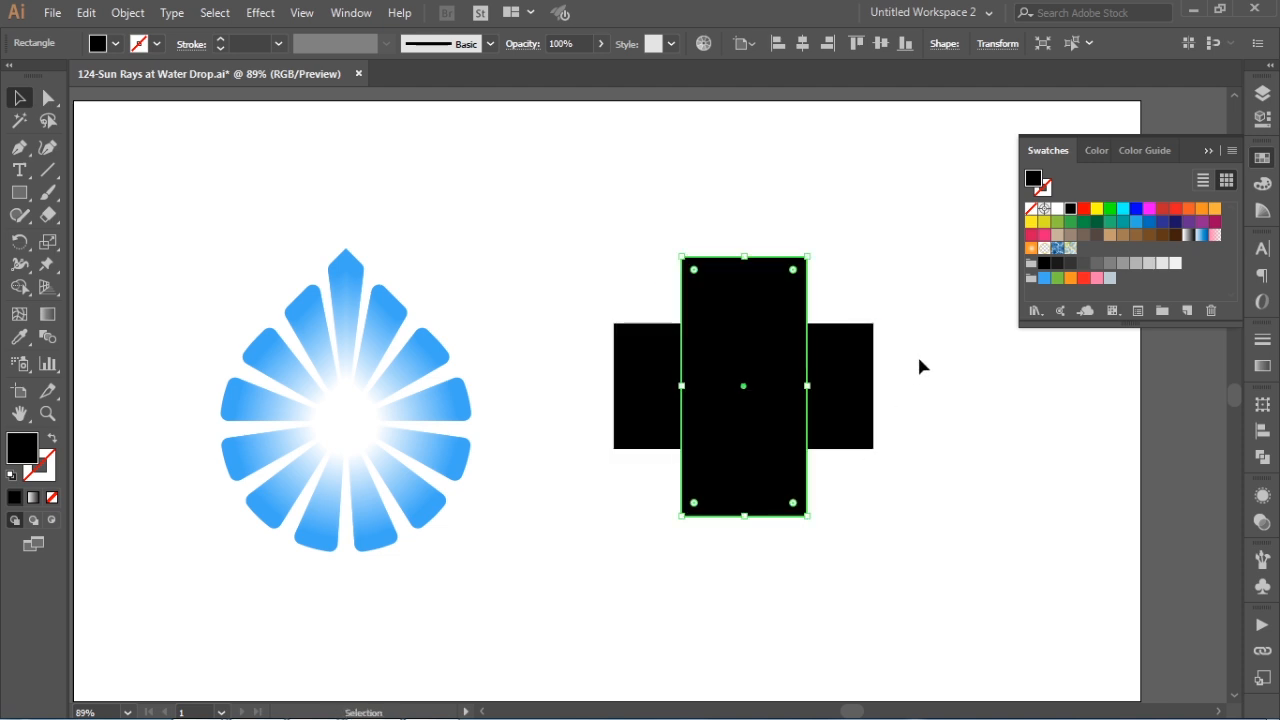
Rotate both crossed black rectangles together by 45°
left_click(955, 368)
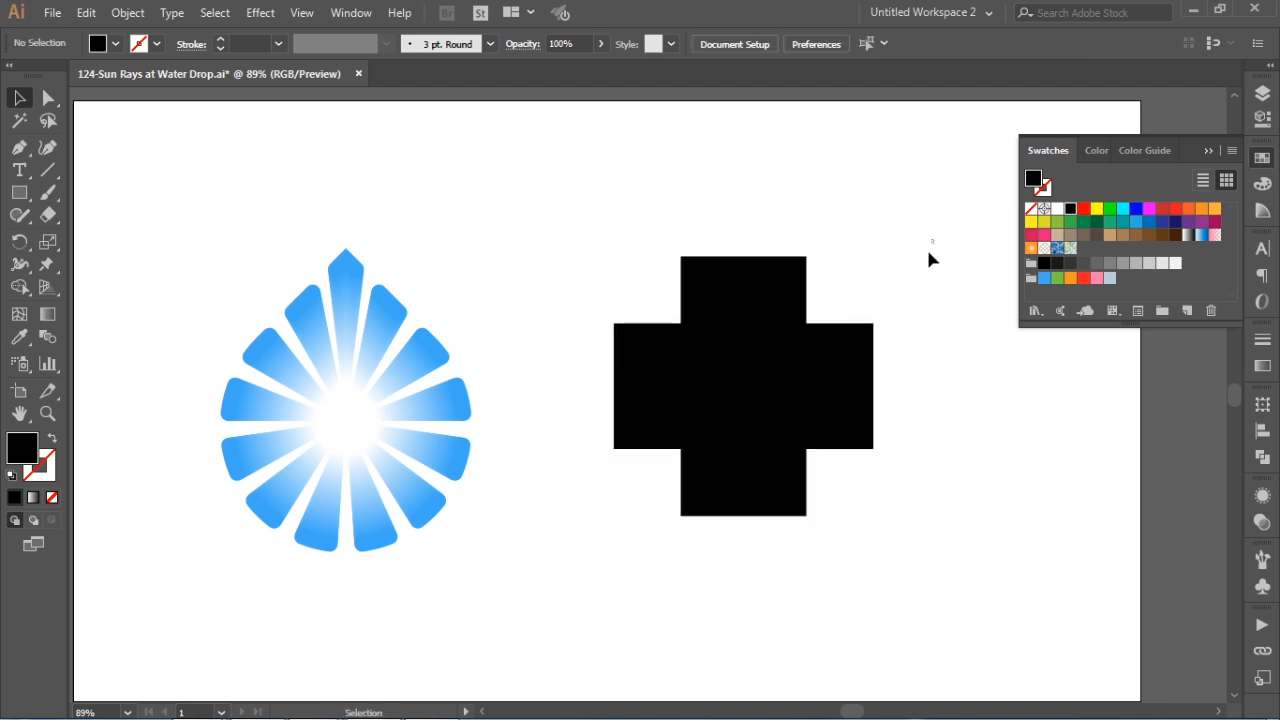
left_click_drag(933, 238, 540, 537)
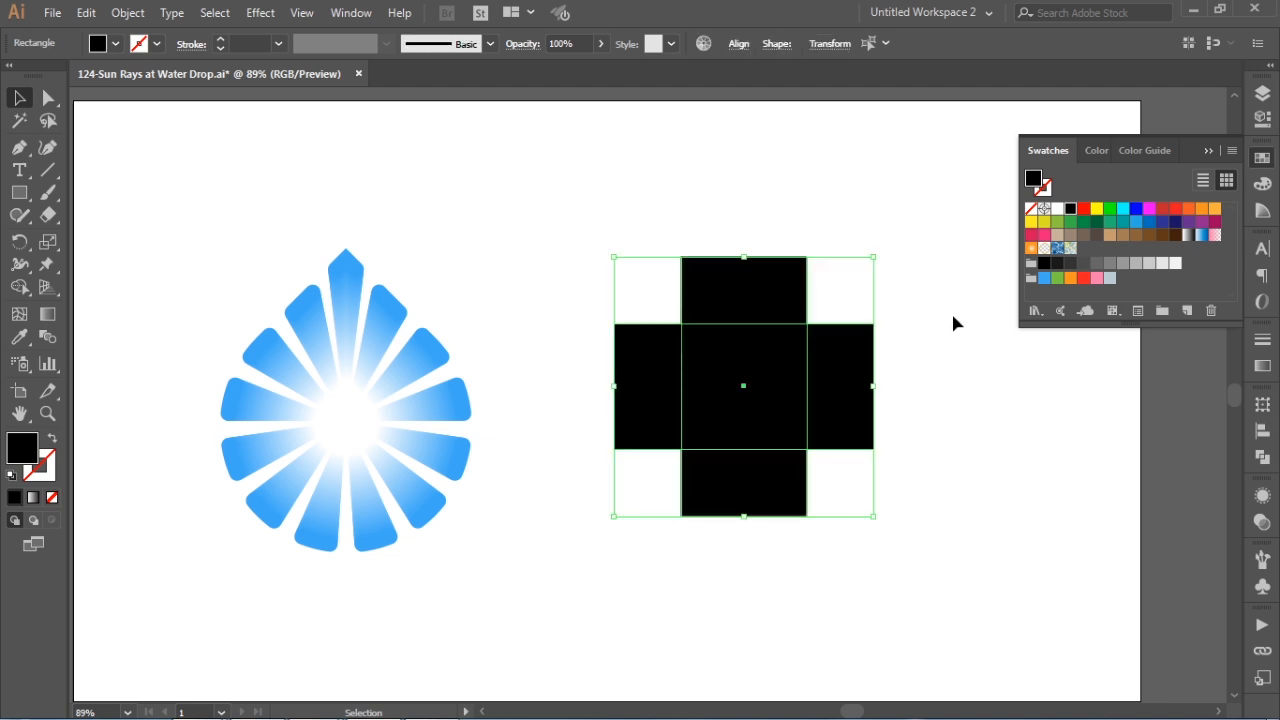
left_click_drag(884, 246, 966, 366)
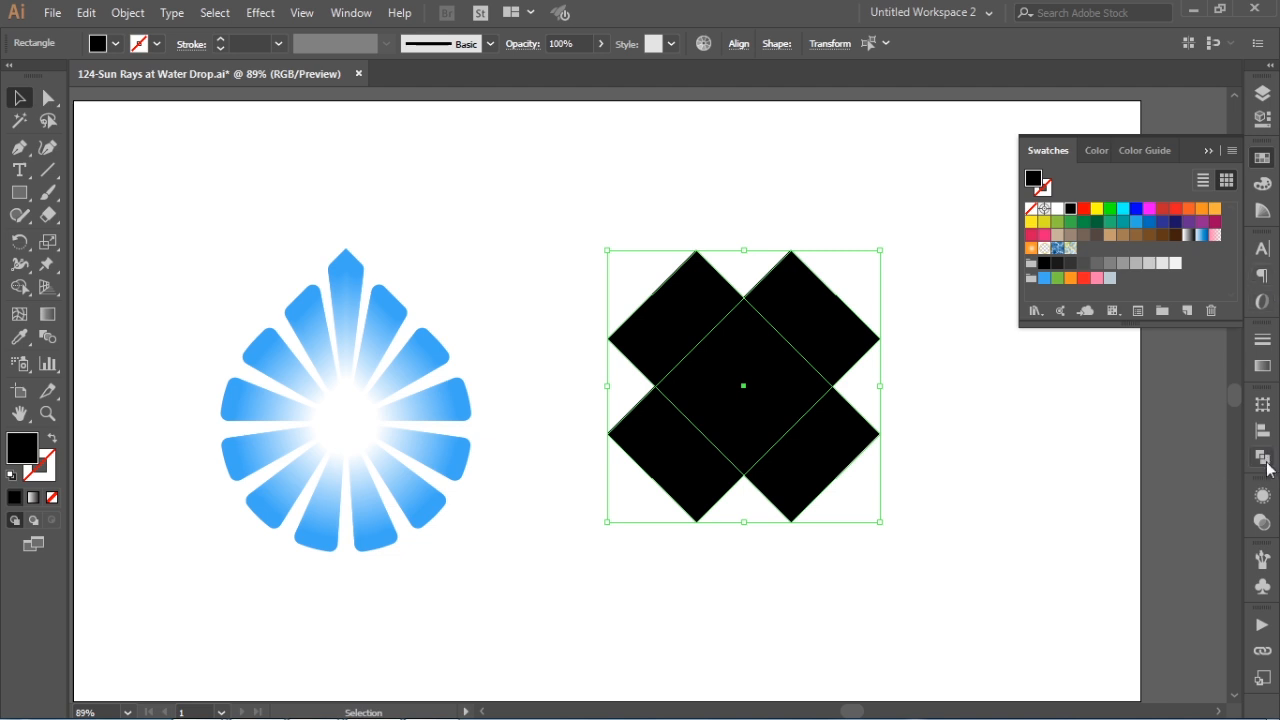
Remove the two lower arms of the rotated cross with Shape Builder and merge the remaining parts into an angular heart
left_click(19, 287)
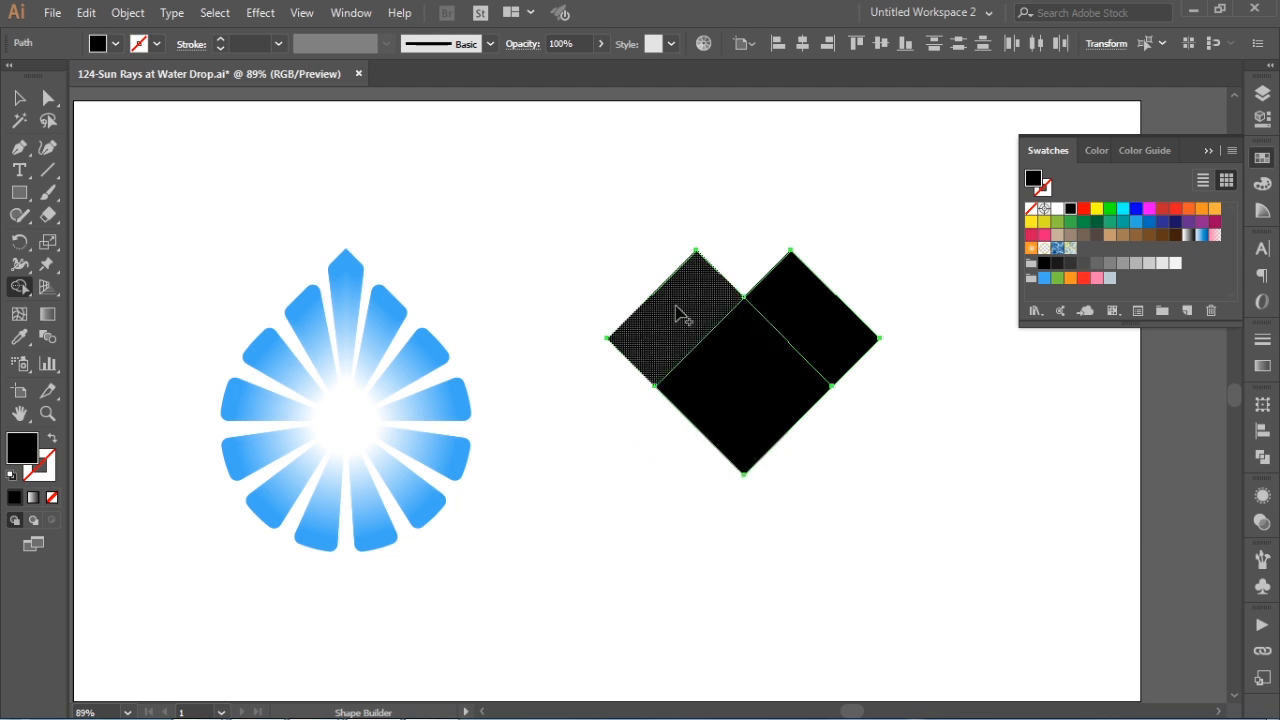
mouse_move(684, 306)
left_mouse_down()
mouse_move(735, 400)
mouse_move(790, 308)
mouse_move(856, 338)
left_mouse_up()
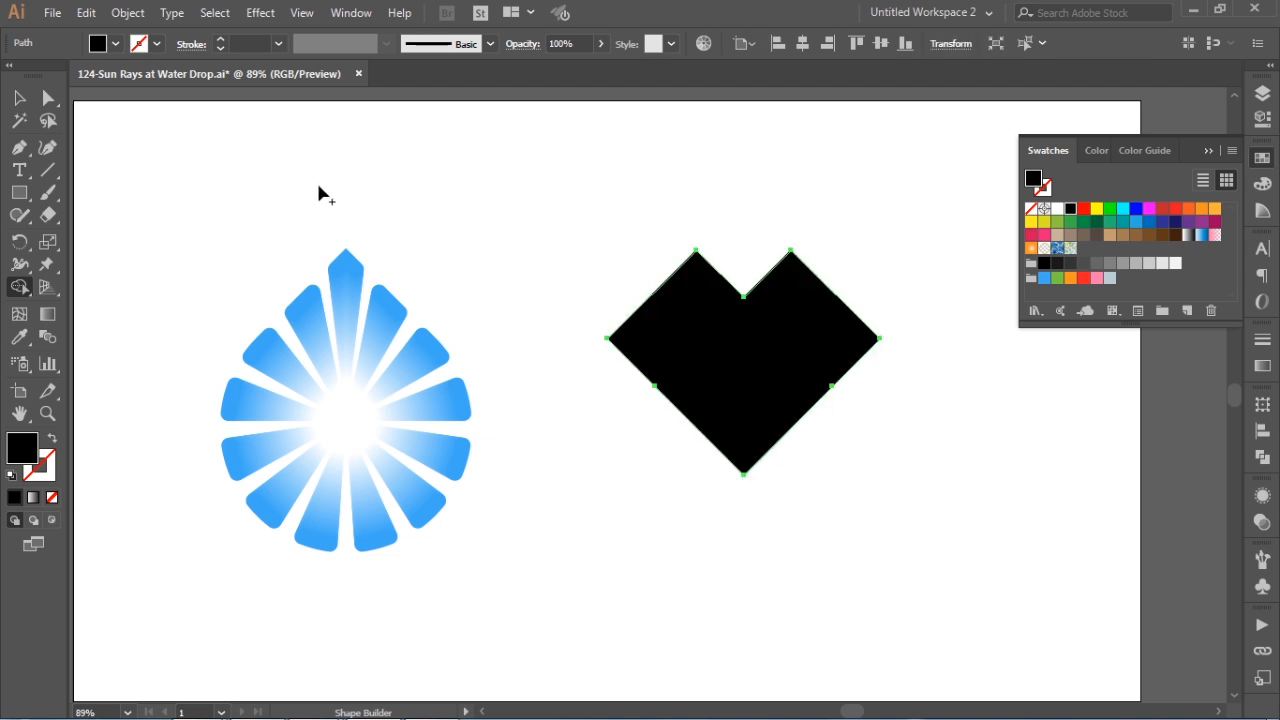
left_click(22, 100)
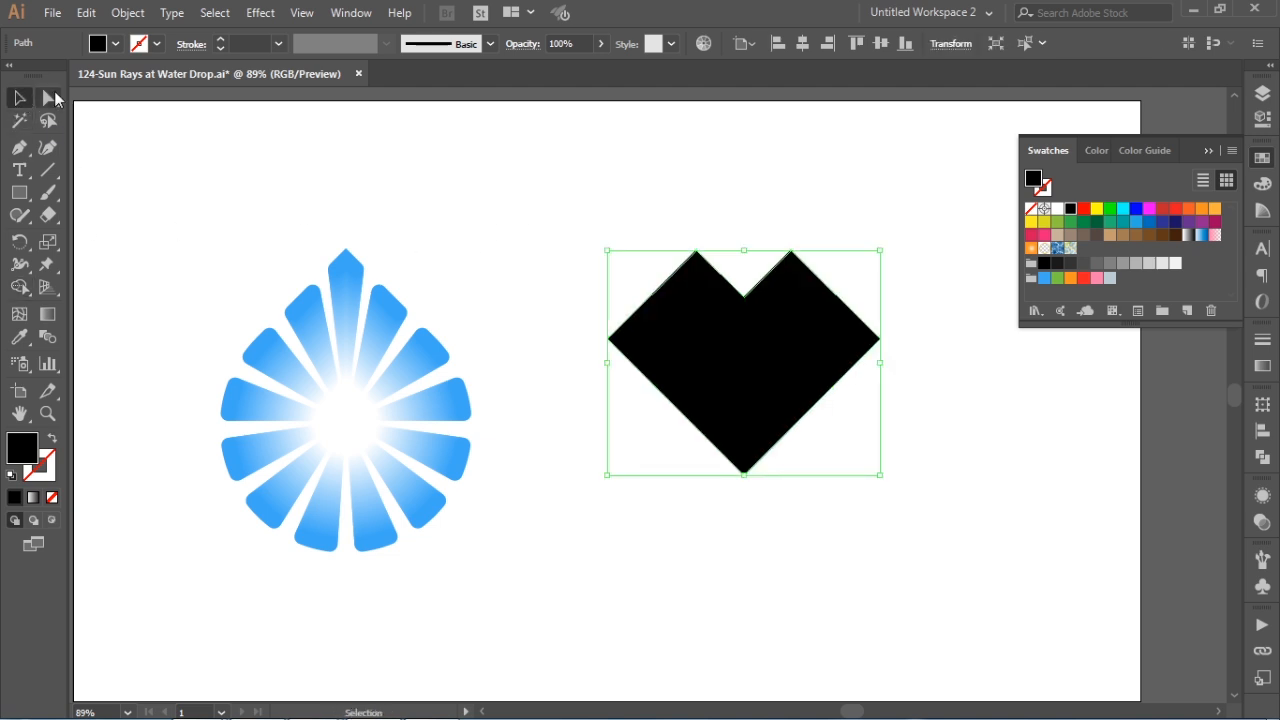
Delete the extra anchor points along the two lower straight edges of the angular heart
left_click(48, 98)
left_click_drag(549, 287, 666, 374)
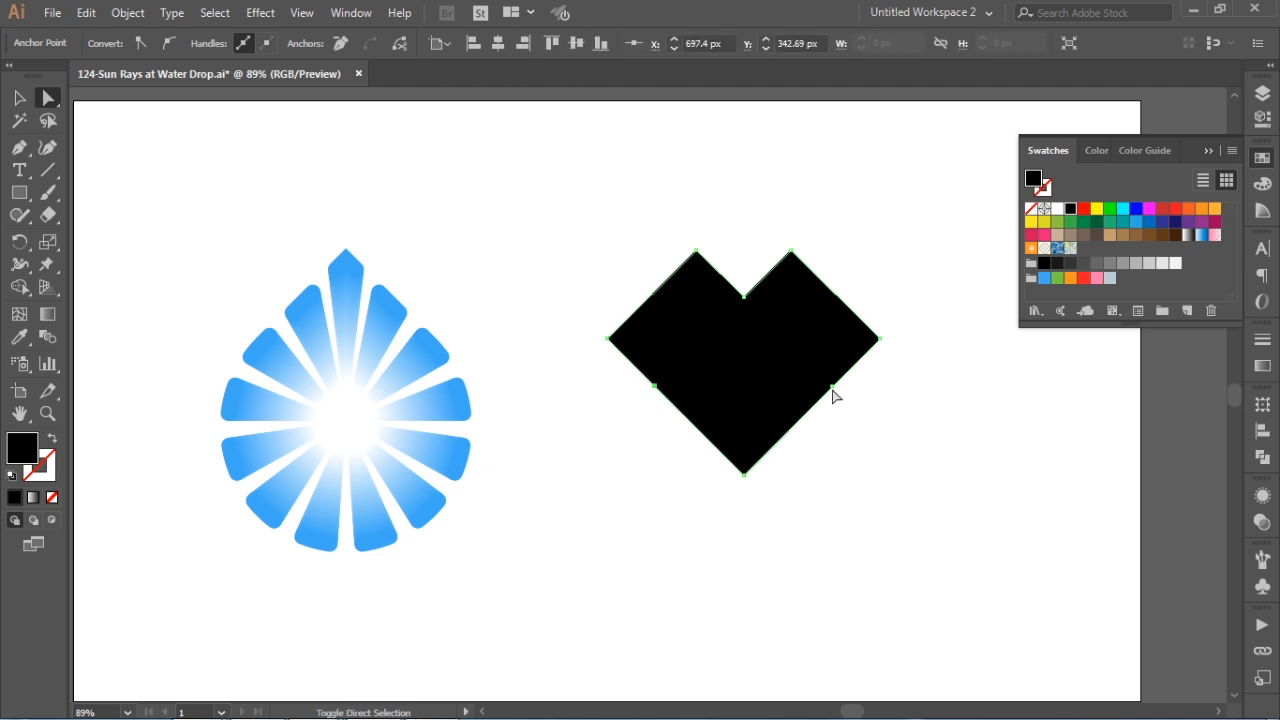
left_click_drag(878, 372, 825, 405)
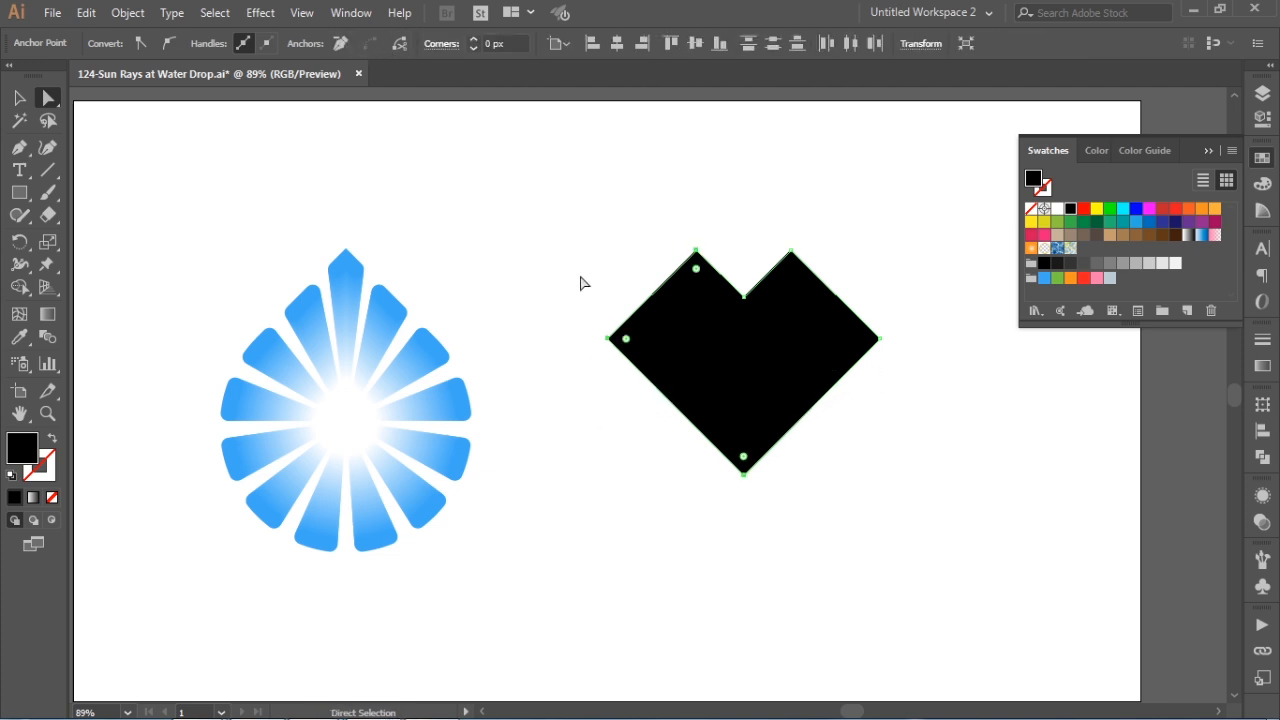
Round the two upper and two side corners of the black heart to their maximum radius, keeping the bottom tip sharp
left_click_drag(580, 292, 640, 380)
left_click_drag(713, 229, 673, 281)
left_click_drag(776, 226, 826, 296)
left_click_drag(922, 308, 858, 357)
left_click_drag(696, 268, 760, 424)
key("v")
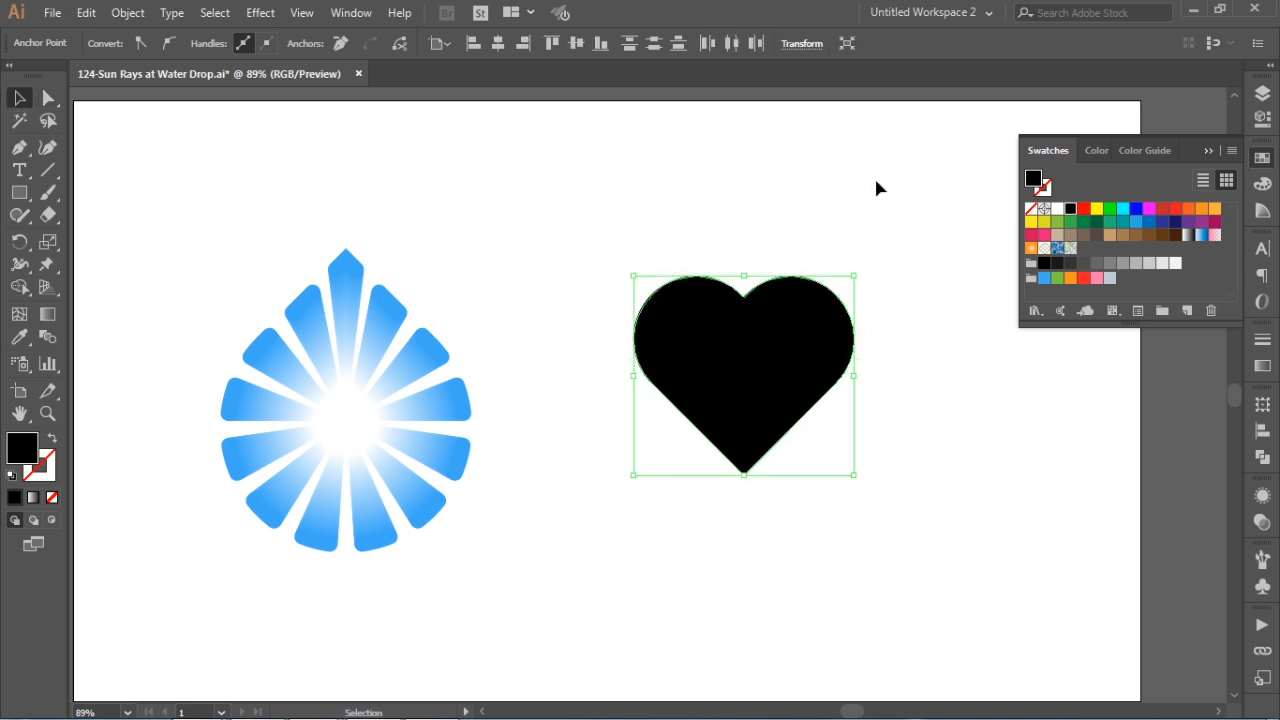
Fill the rounded heart with red, enlarge it proportionally and position it beside the water drop
left_click(1083, 208)
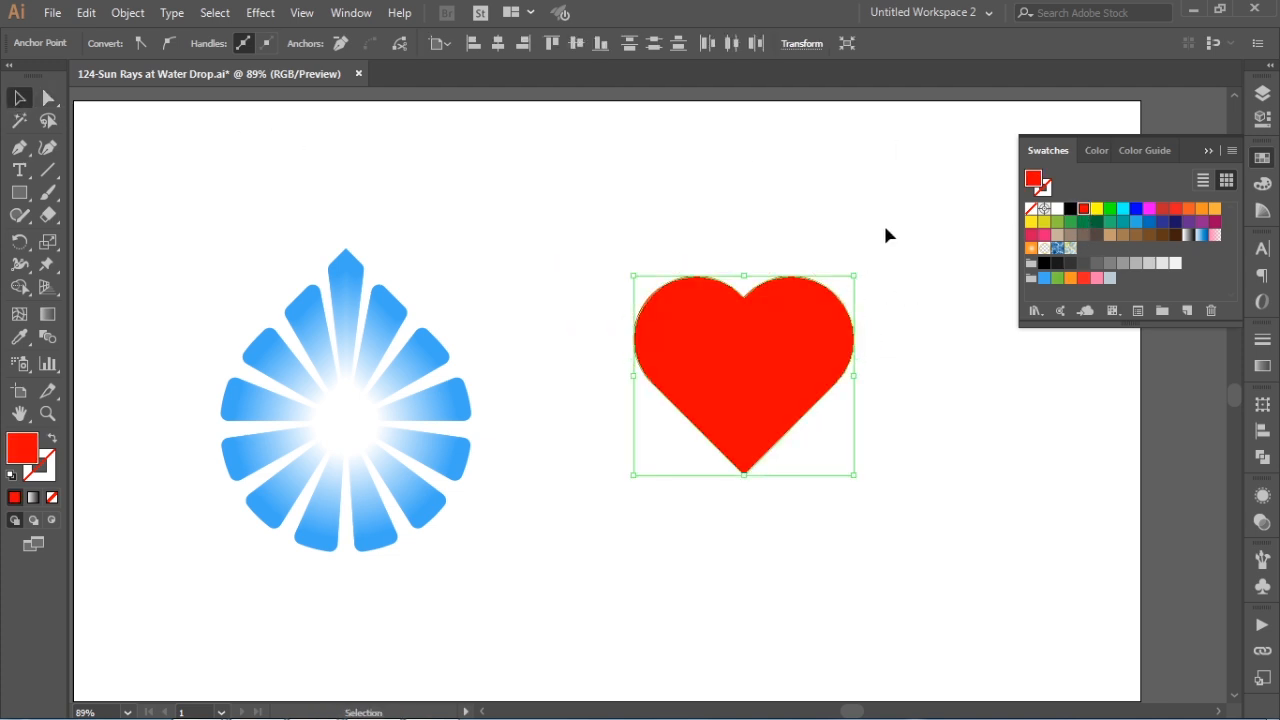
left_click(755, 455)
left_click_drag(746, 471, 751, 509)
left_click_drag(758, 362, 741, 393)
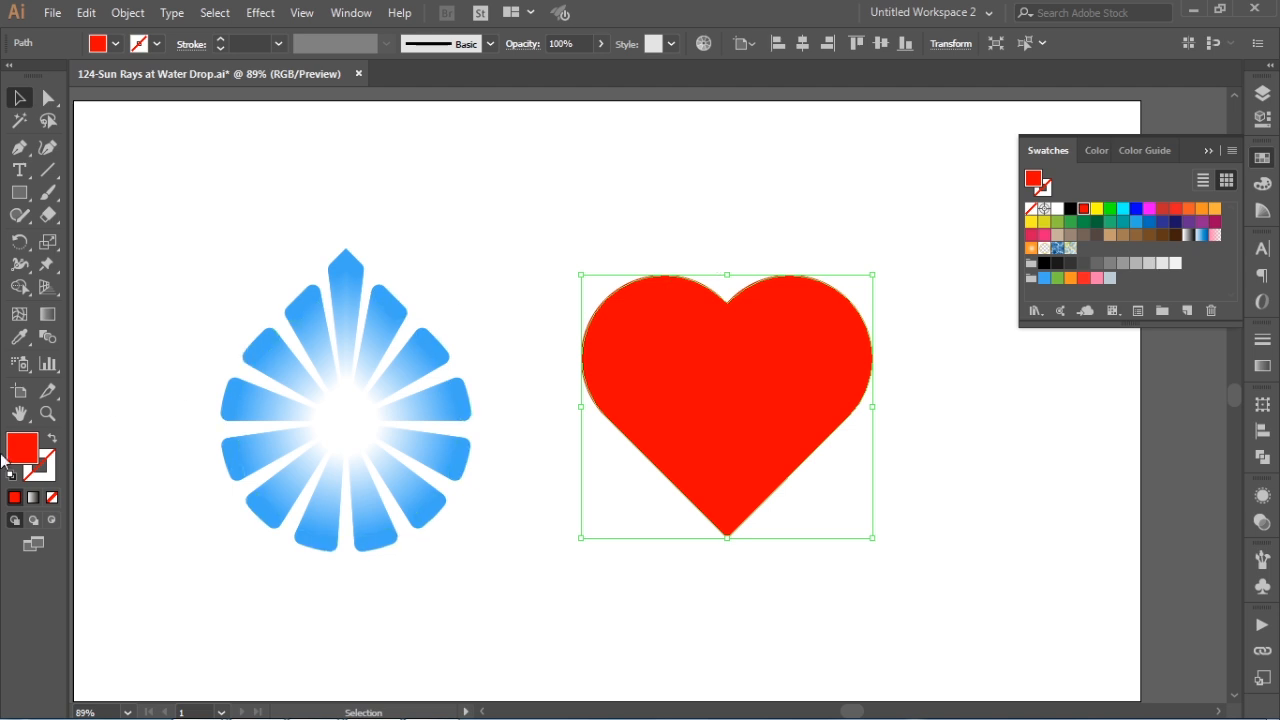
Swap the heart's red fill to its stroke and set the stroke weight to 16 pt
left_click(52, 440)
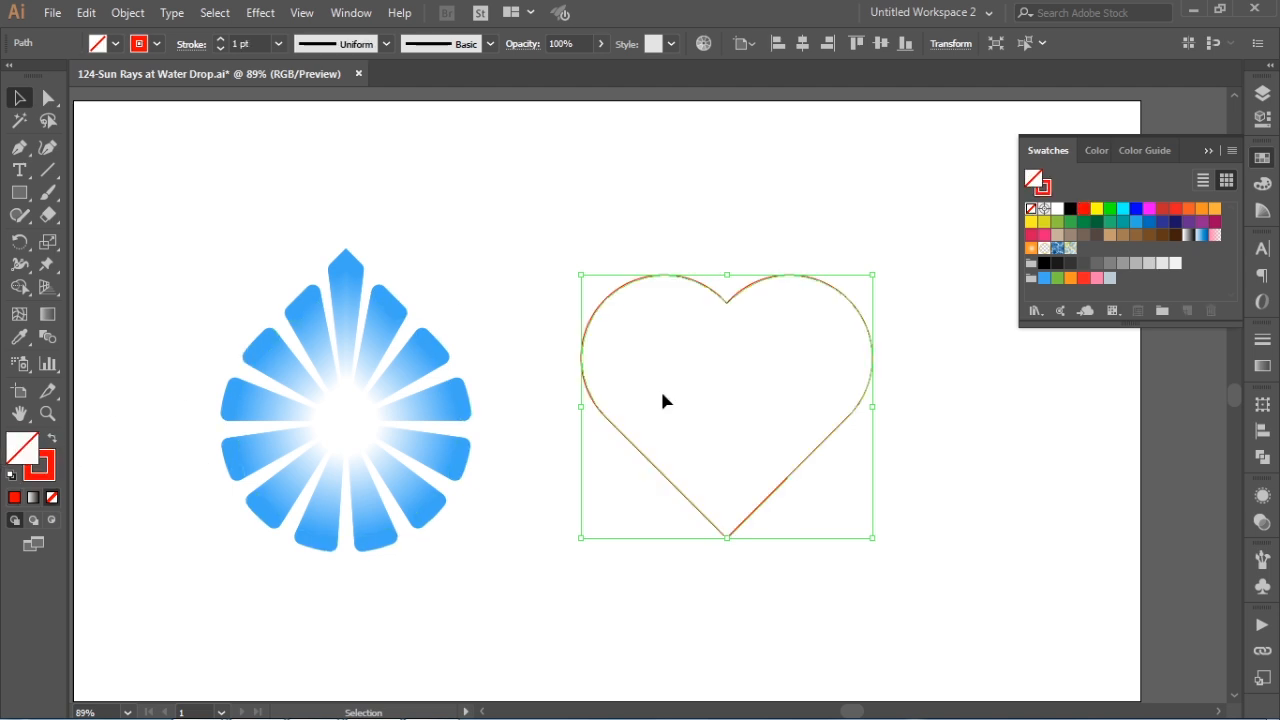
left_click(279, 45)
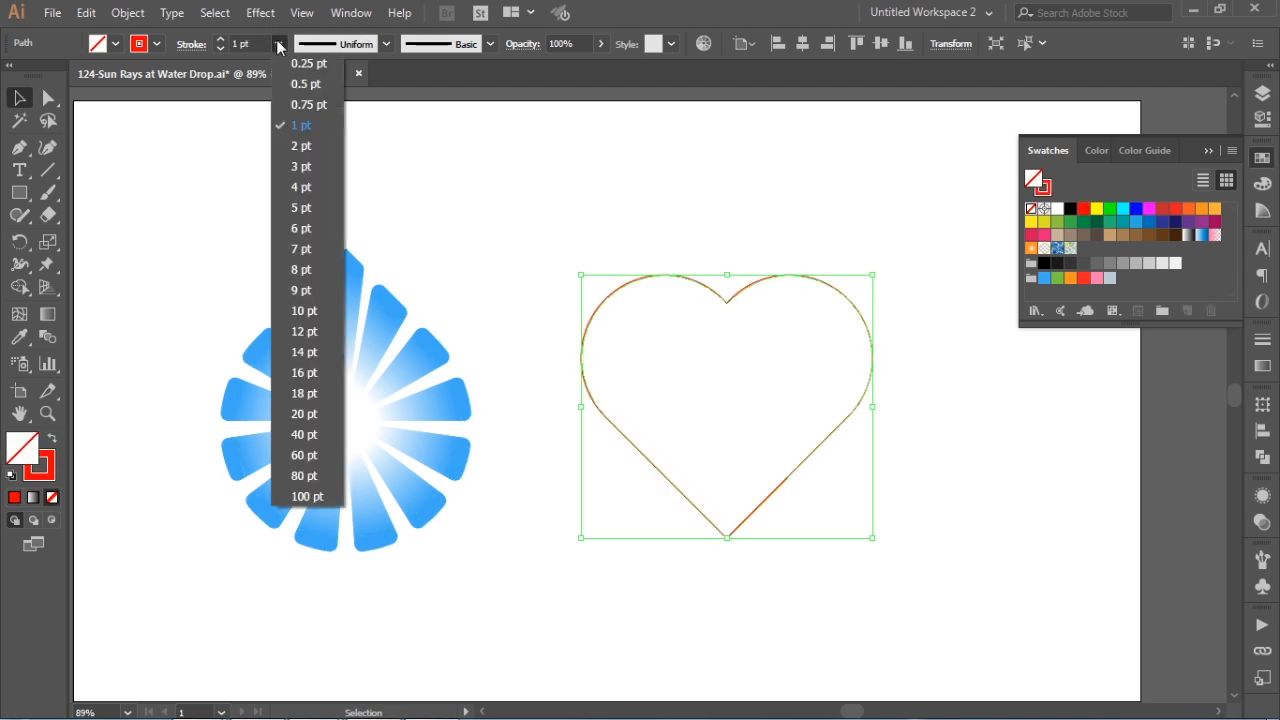
left_click(309, 374)
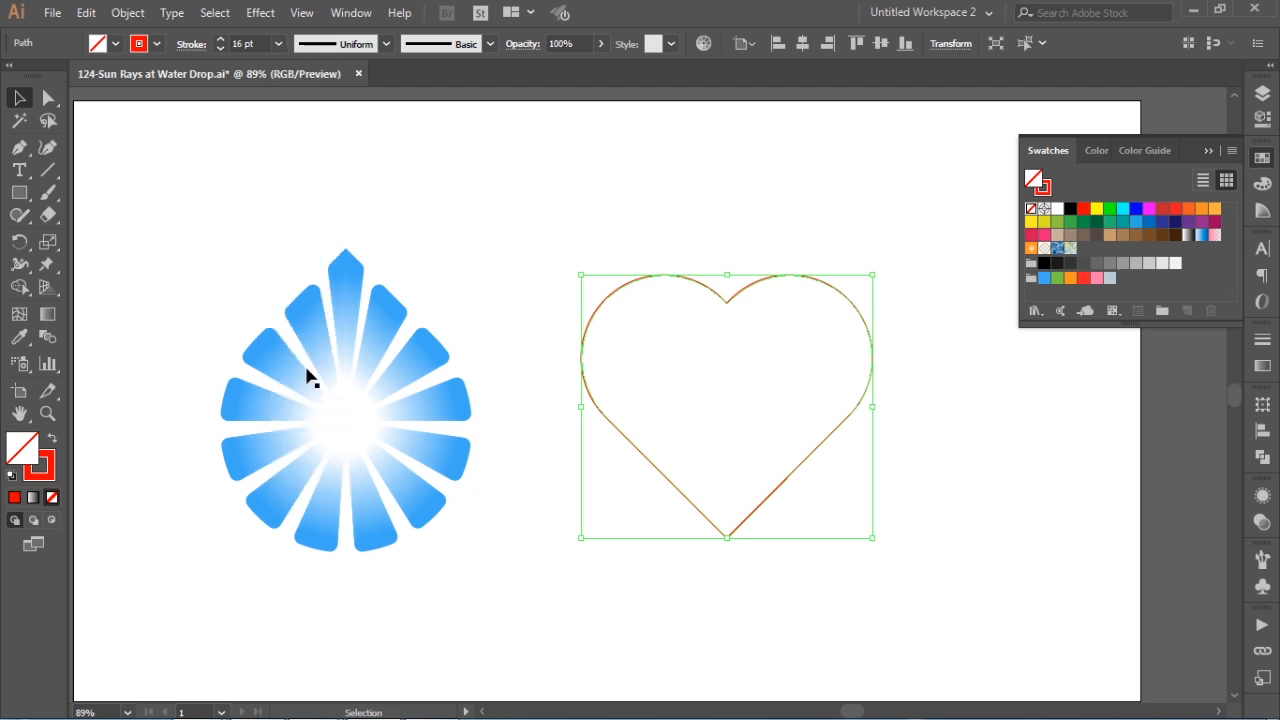
Make the heart's outline a dashed line with round caps and round corner joins
left_click(1263, 341)
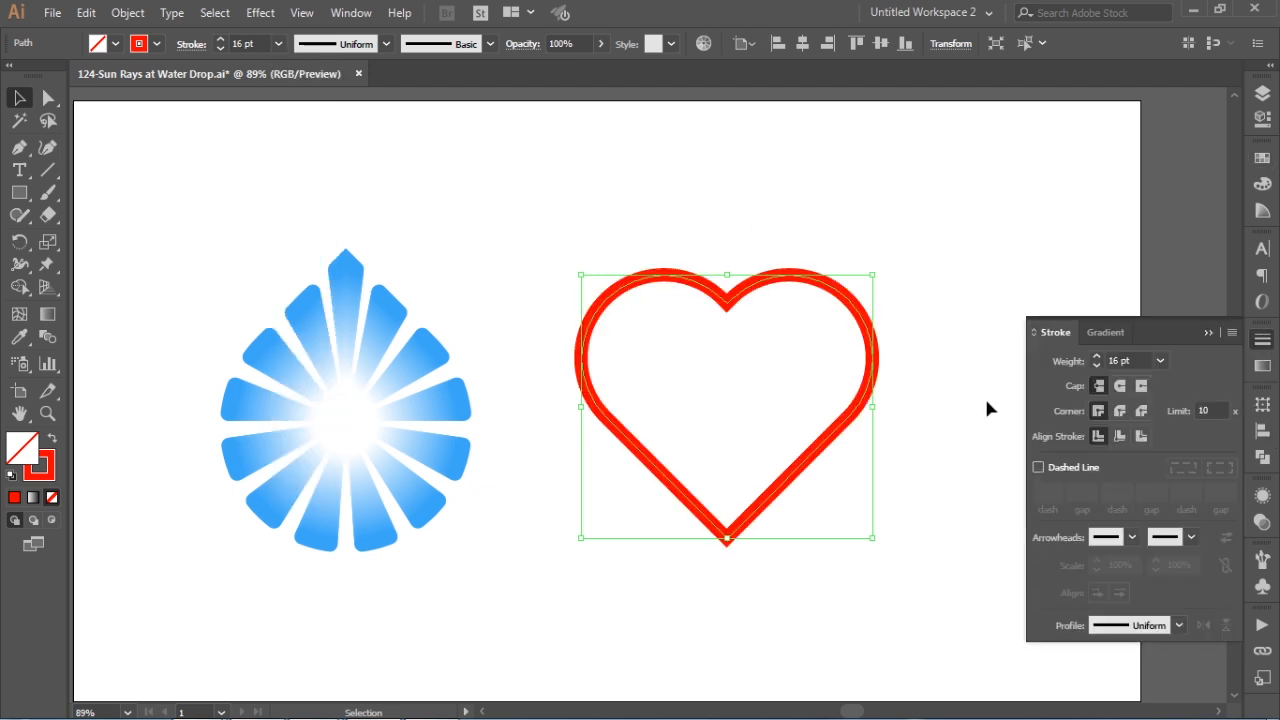
left_click(1039, 468)
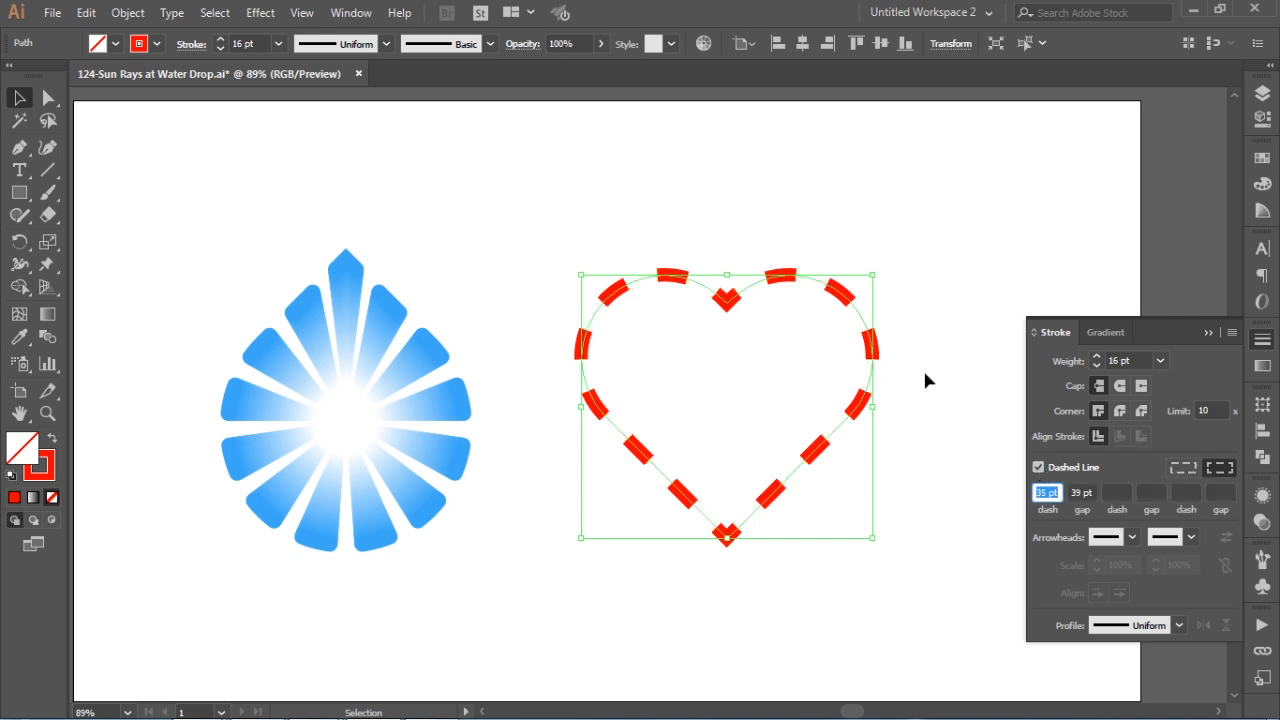
left_click(1119, 385)
left_click(1119, 411)
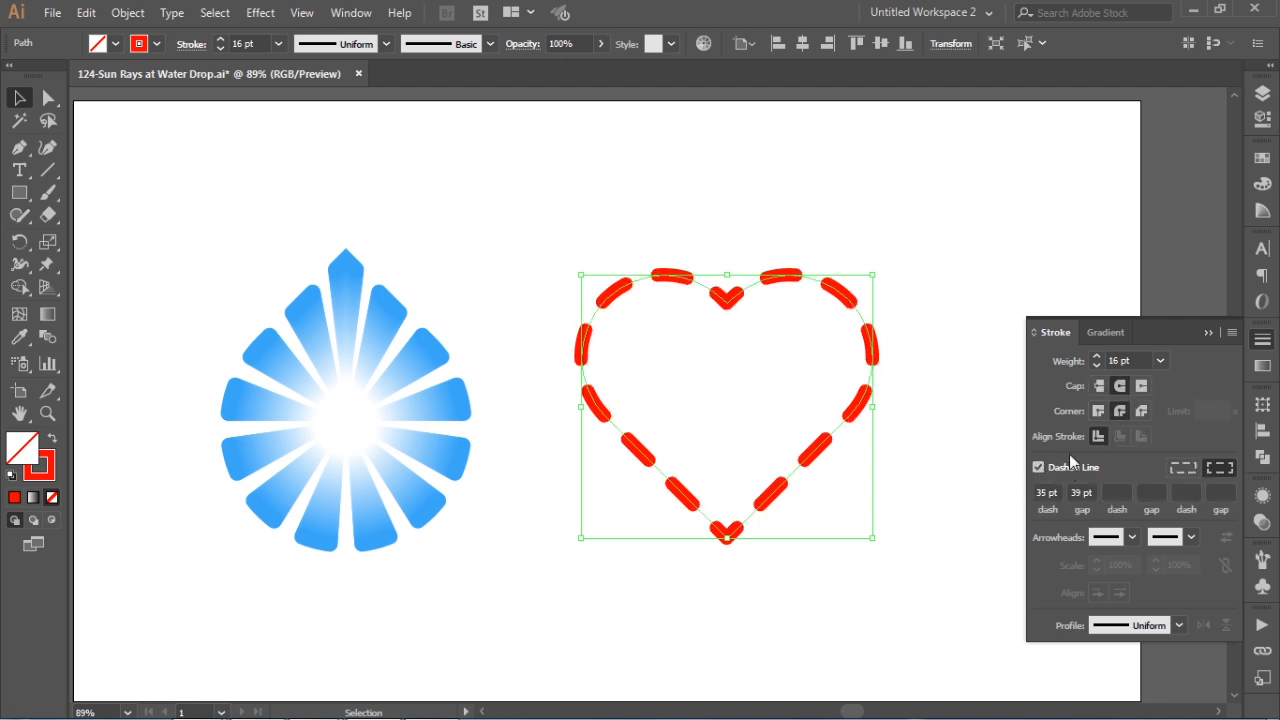
Try gap lengths of 20 pt and 25 pt on the heart's dashed outline
left_click(1092, 493)
type("20")
key("Return")
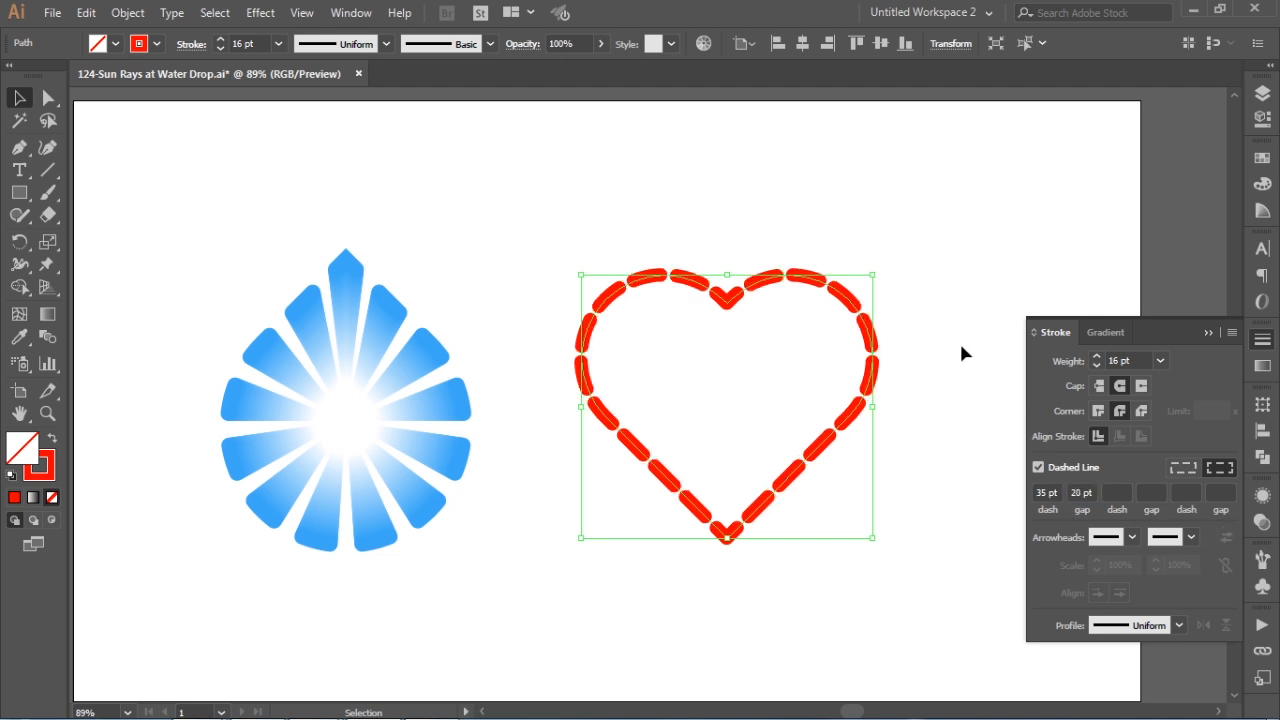
left_click(1094, 494)
type("25")
key("Return")
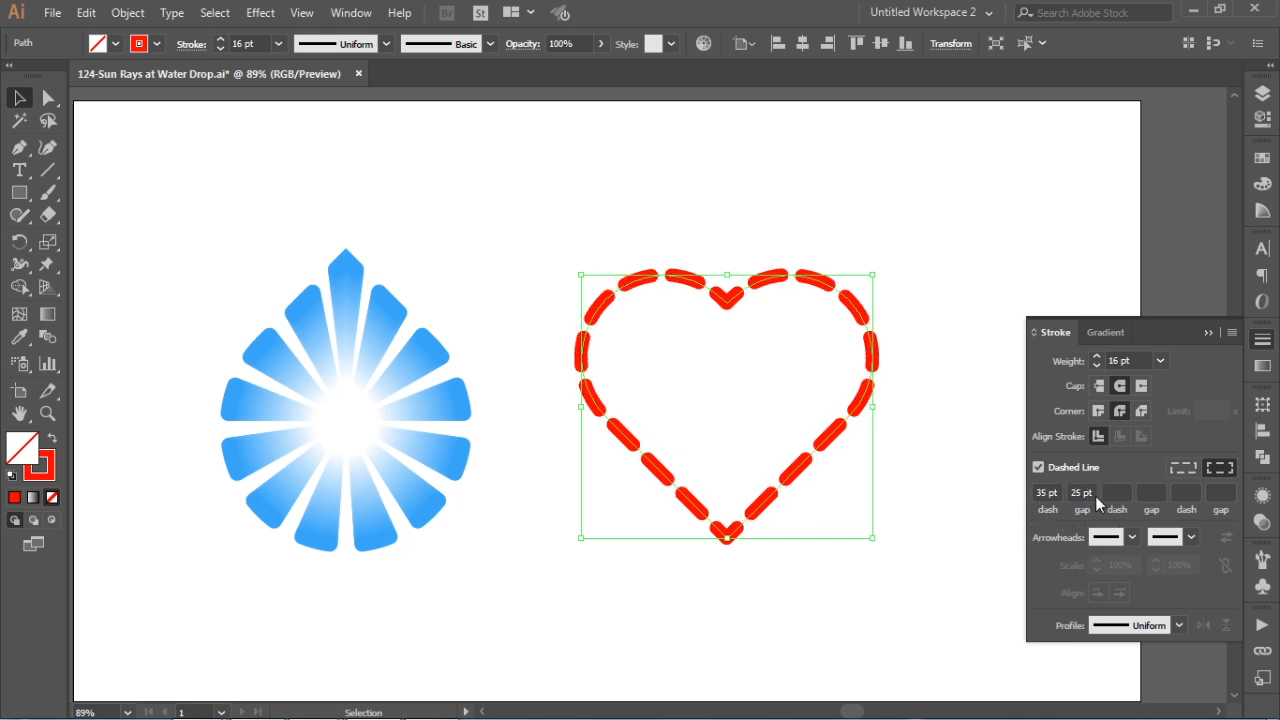
Set the heart's dash length to 30 pt and, after trying a 20 pt gap, set the gap to 30 pt
left_click(1053, 490)
type("30")
key("Return")
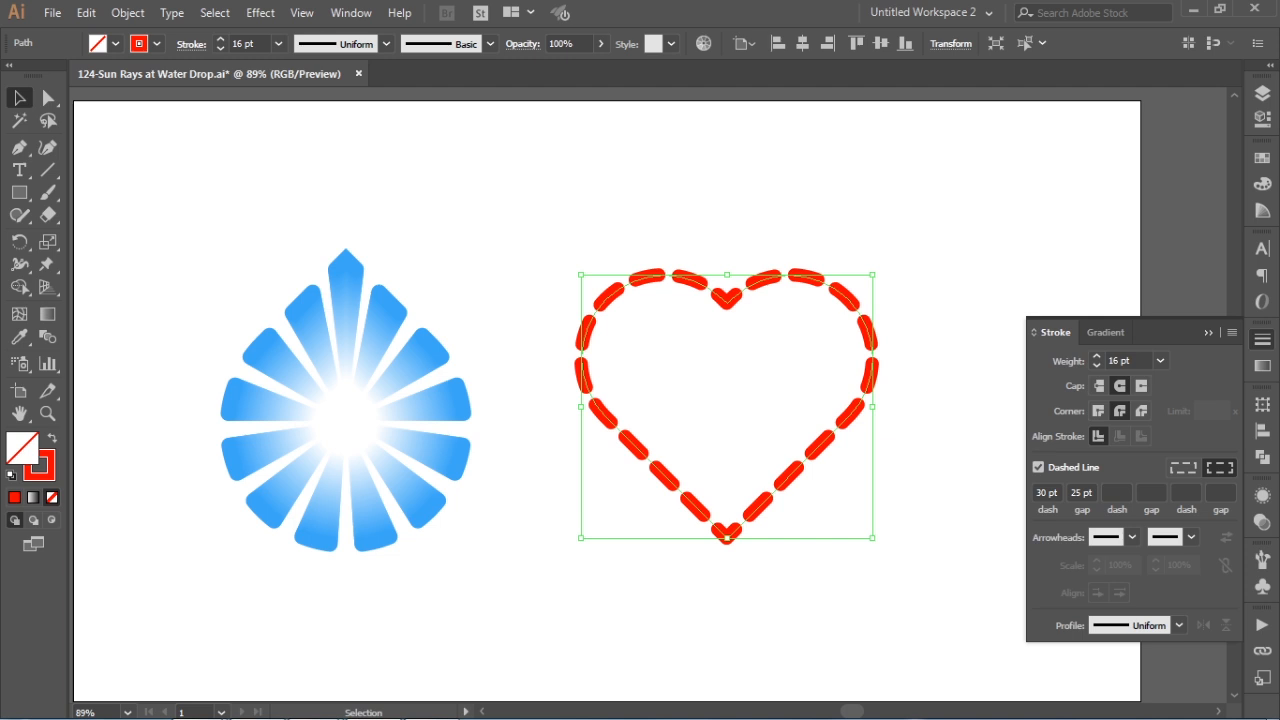
left_click(1082, 492)
type("20")
key("Return")
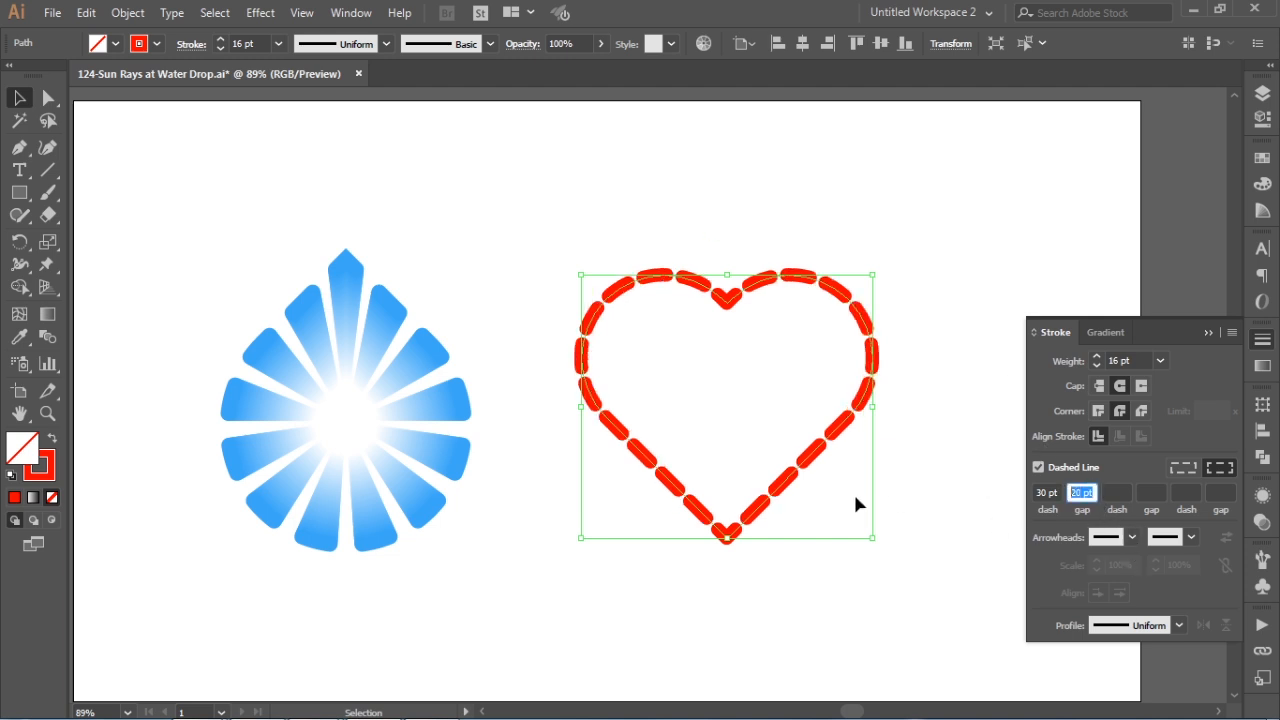
type("30")
key("Return")
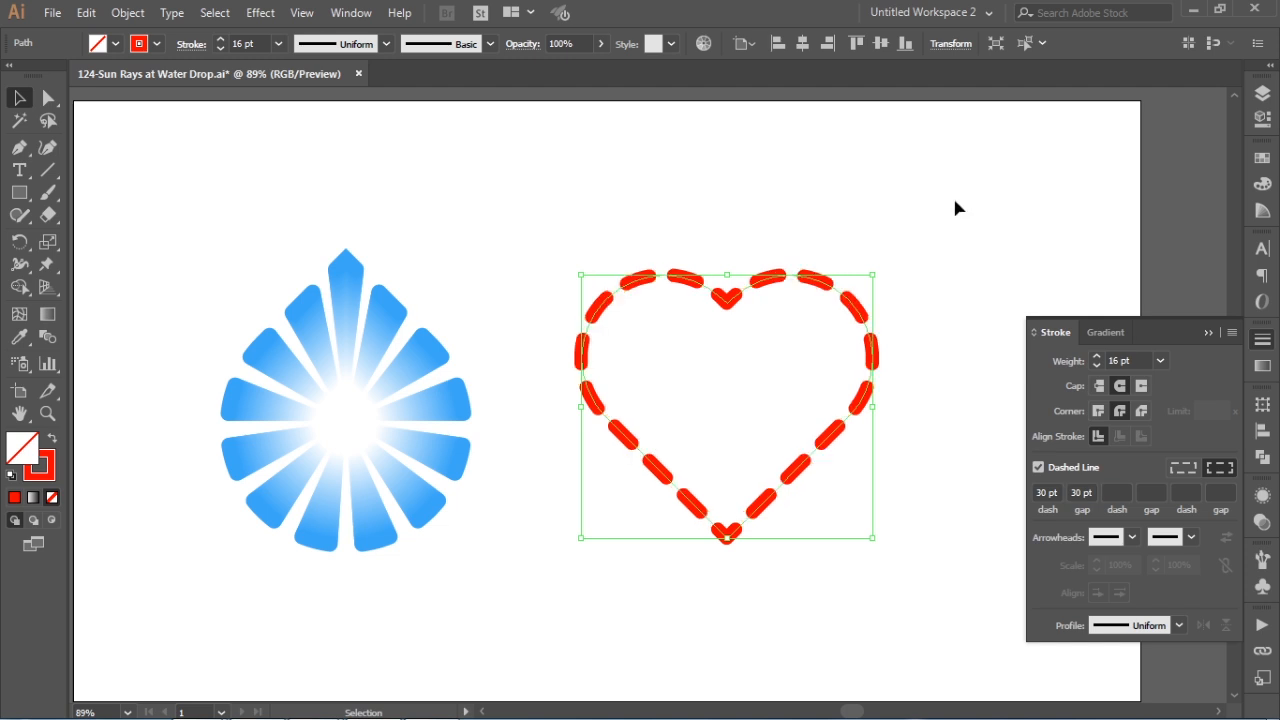
left_click(1012, 317)
left_click(1264, 341)
Convert the heart's dashed stroke into filled shapes with Outline Stroke
mouse_move(829, 188)
left_mouse_down()
mouse_move(730, 301)
mouse_move(906, 190)
left_mouse_up()
left_click(128, 13)
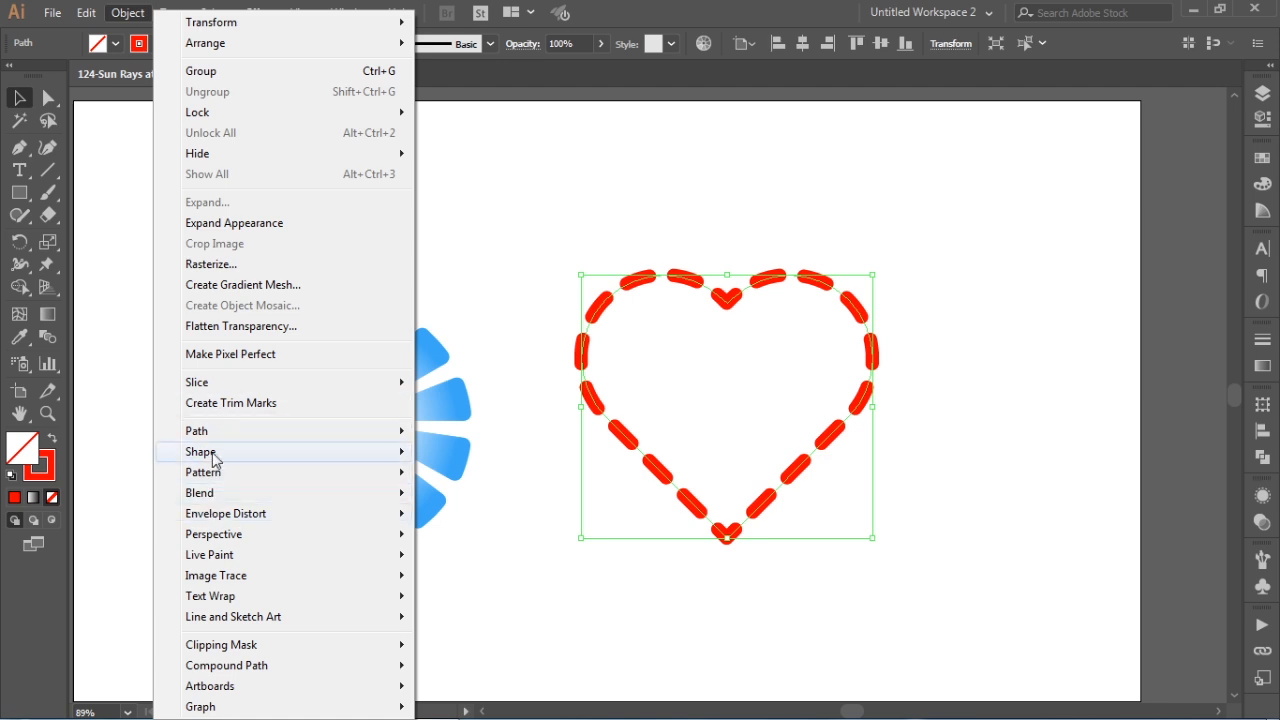
mouse_move(205, 431)
left_click(606, 487)
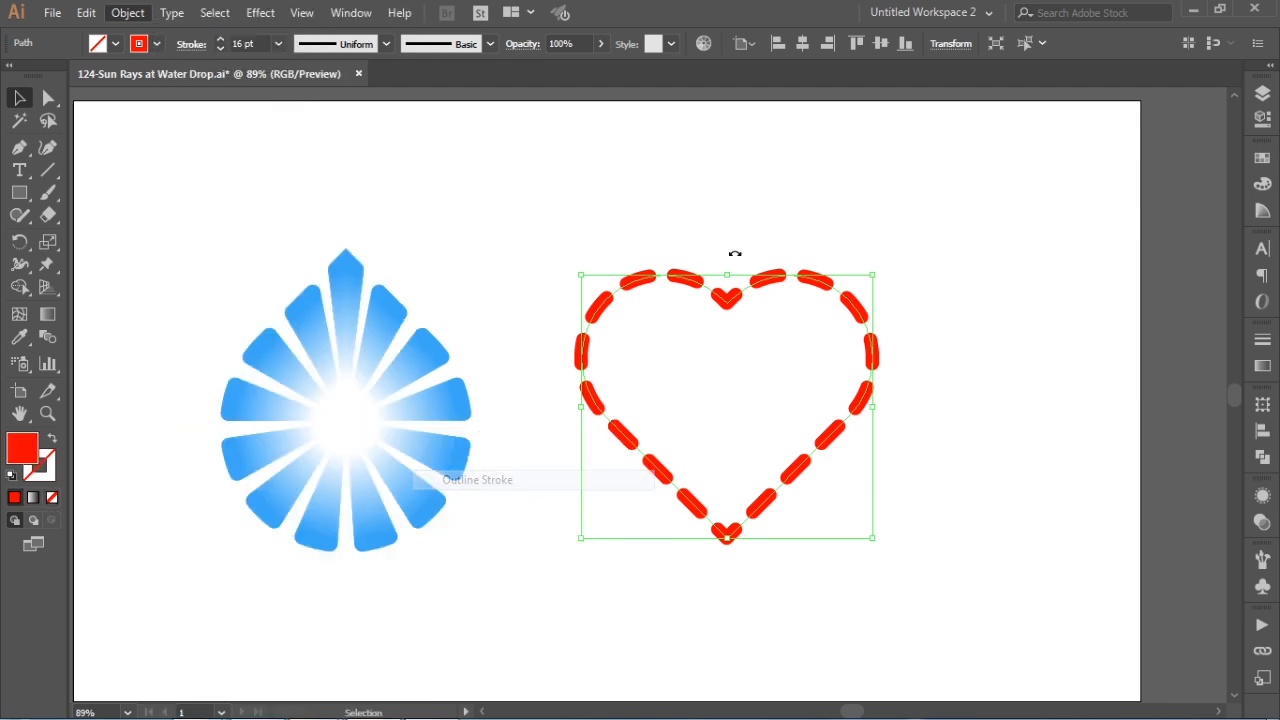
Paste a copy of the dashed heart in back and shrink it proportionally about its centre to about 129 × 117 px
left_click(86, 13)
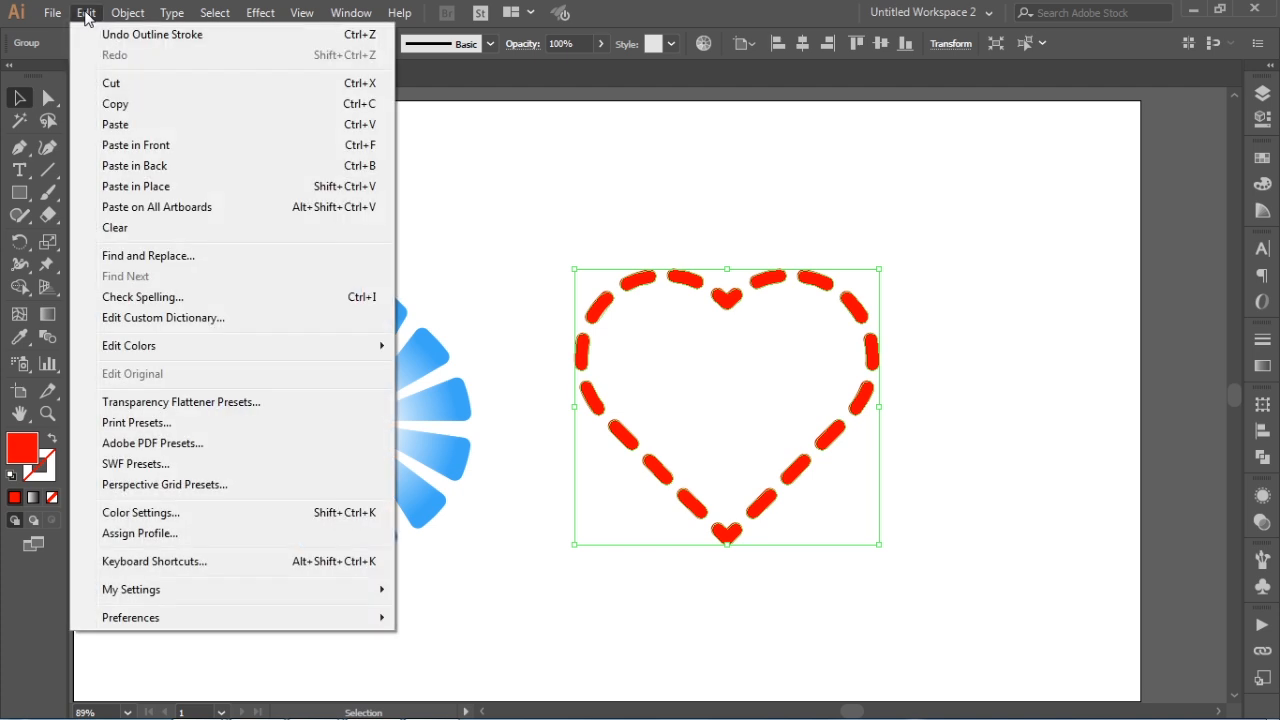
left_click(110, 101)
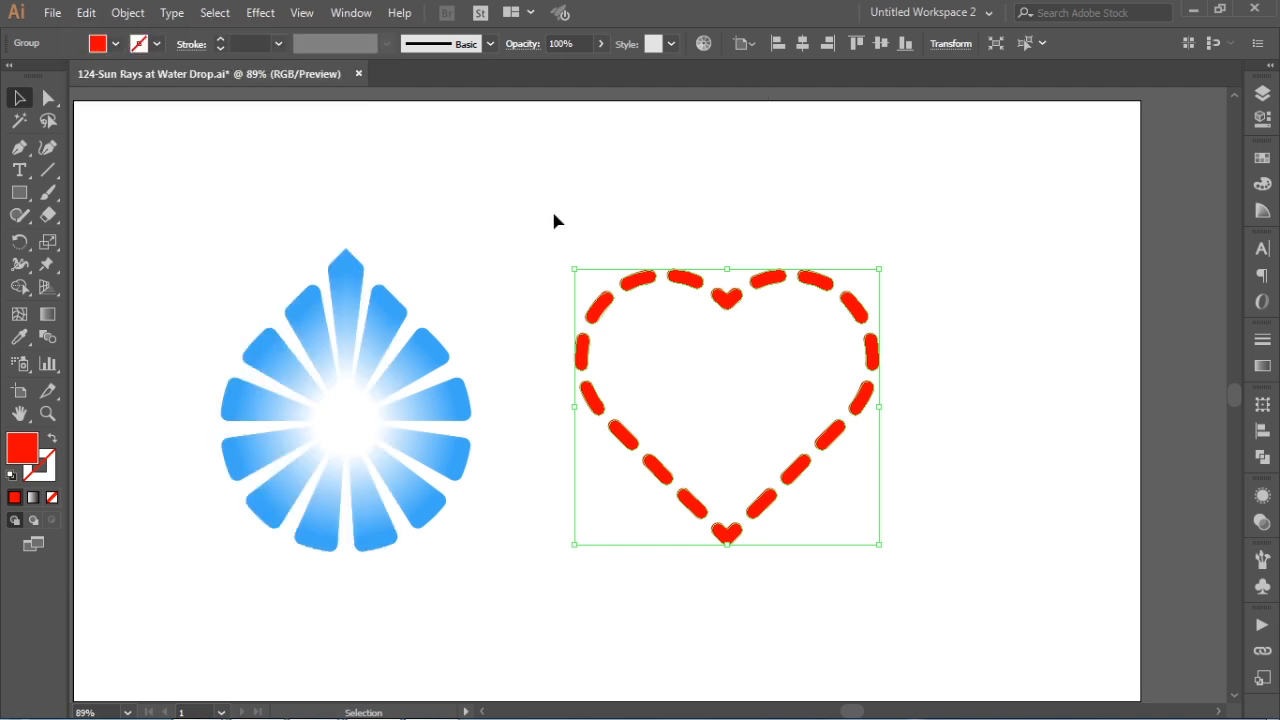
left_click(86, 13)
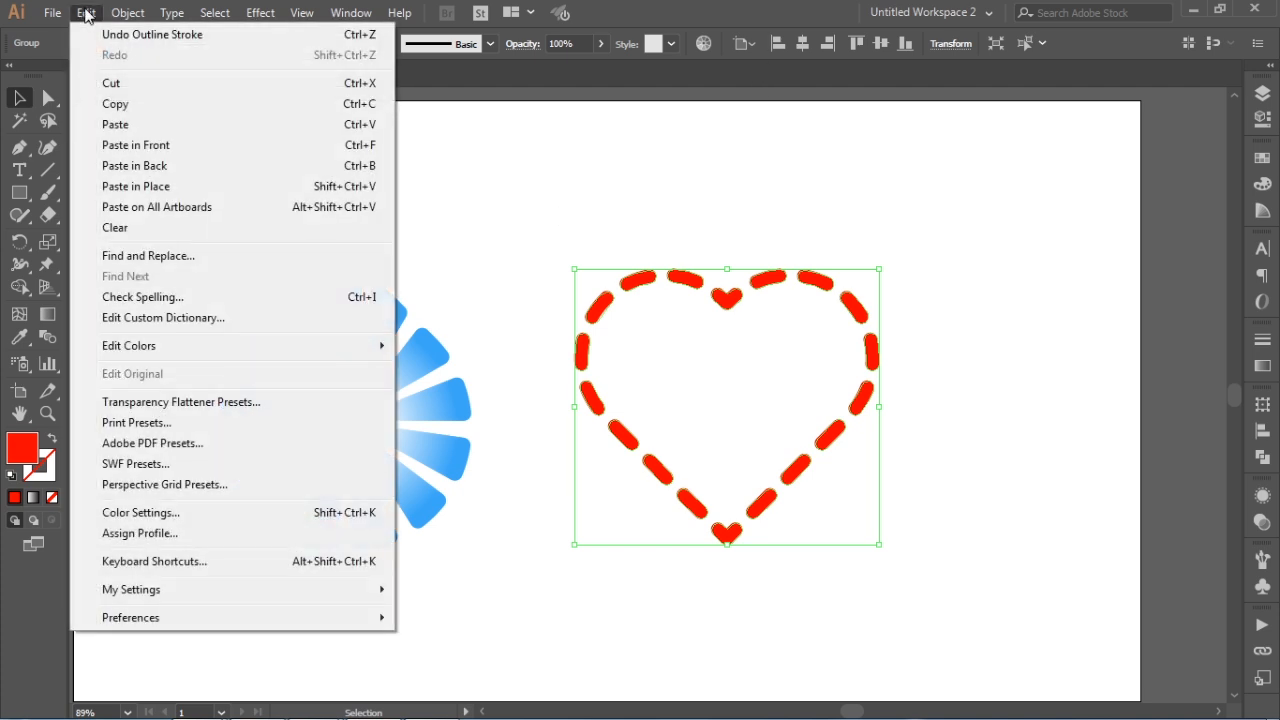
left_click(160, 166)
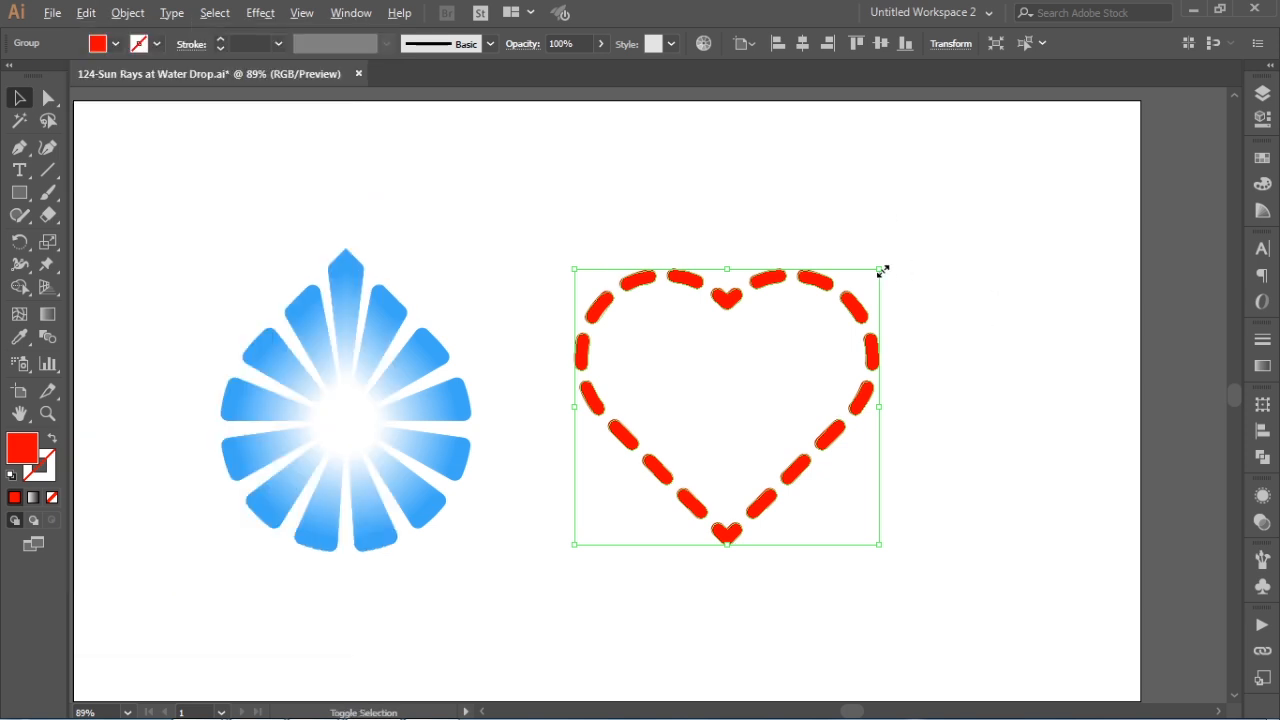
left_click_drag(878, 269, 807, 361)
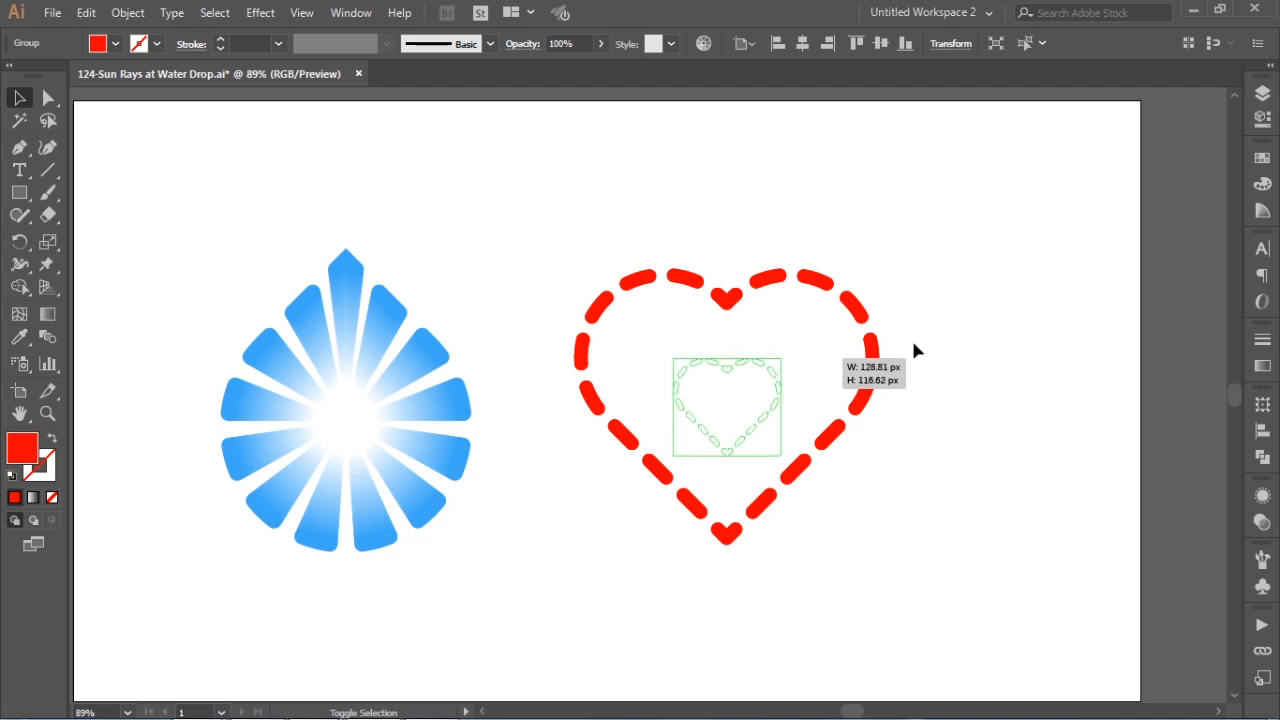
Fill the small inner heart with white and move it slightly upward inside the large red heart
left_click(1262, 158)
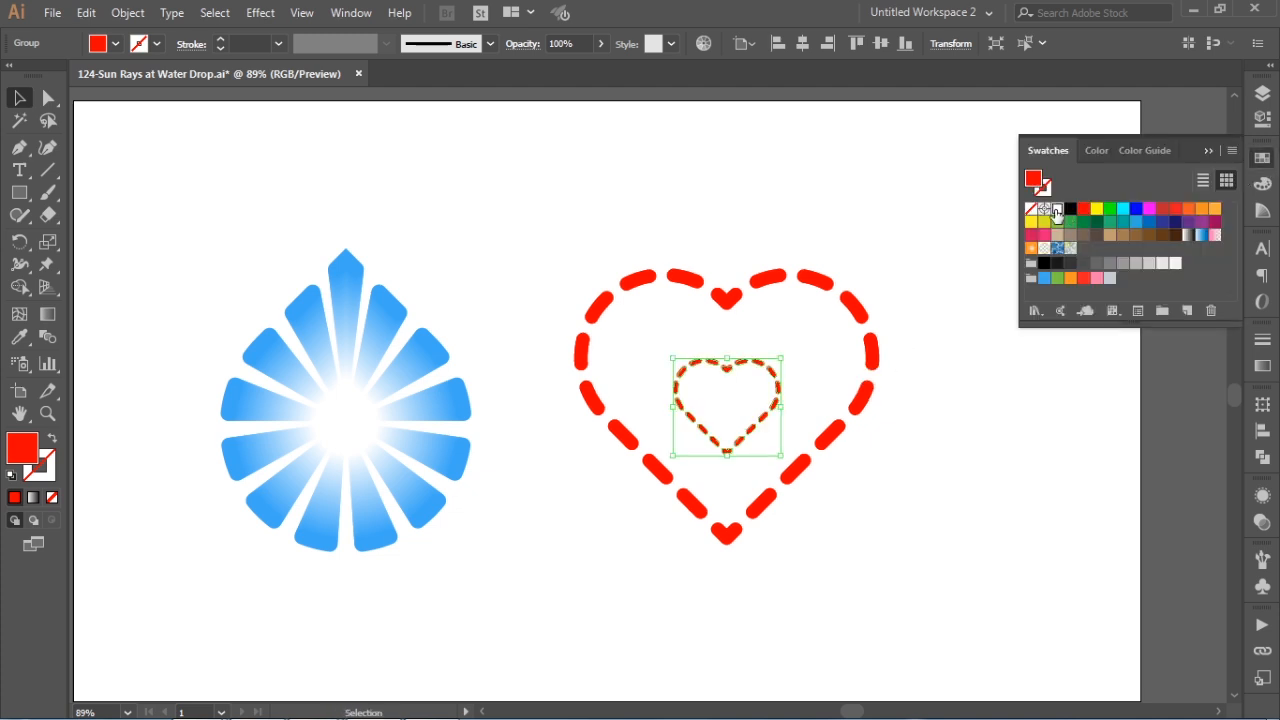
left_click(1057, 209)
left_click_drag(754, 355, 752, 346)
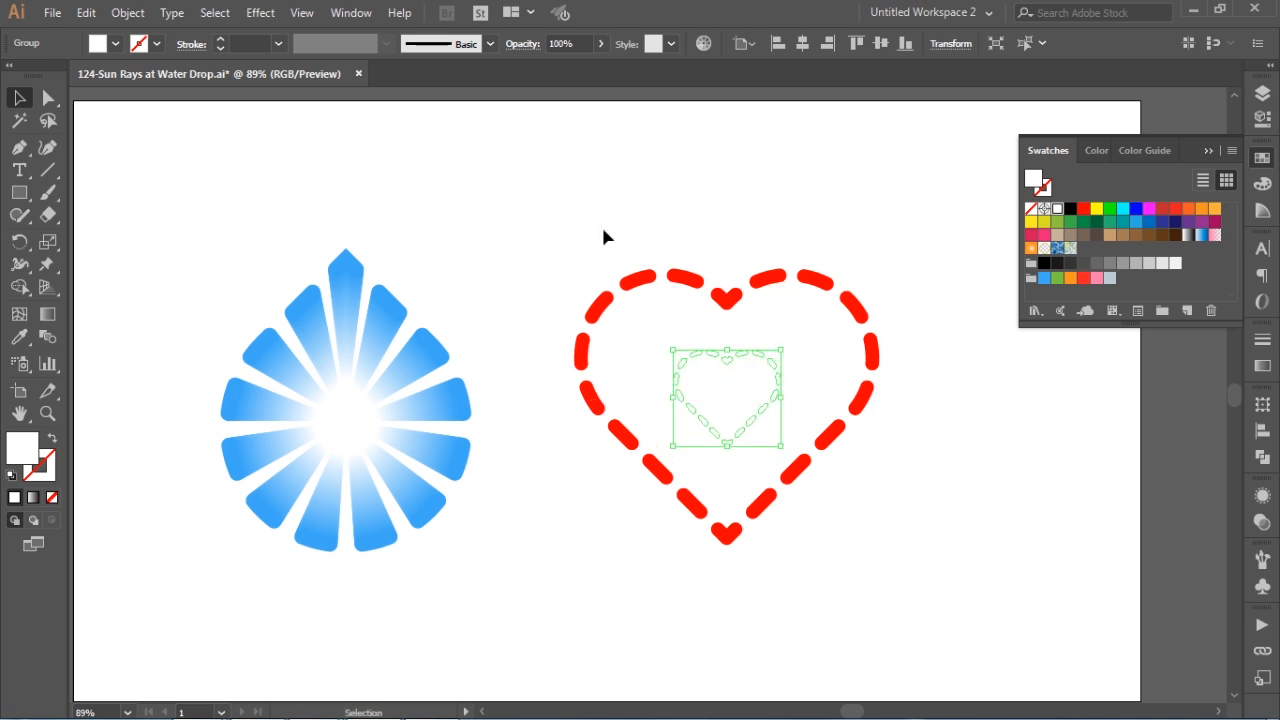
Select the red and white dashed hearts together and make a blend between them
left_click_drag(560, 194, 918, 580)
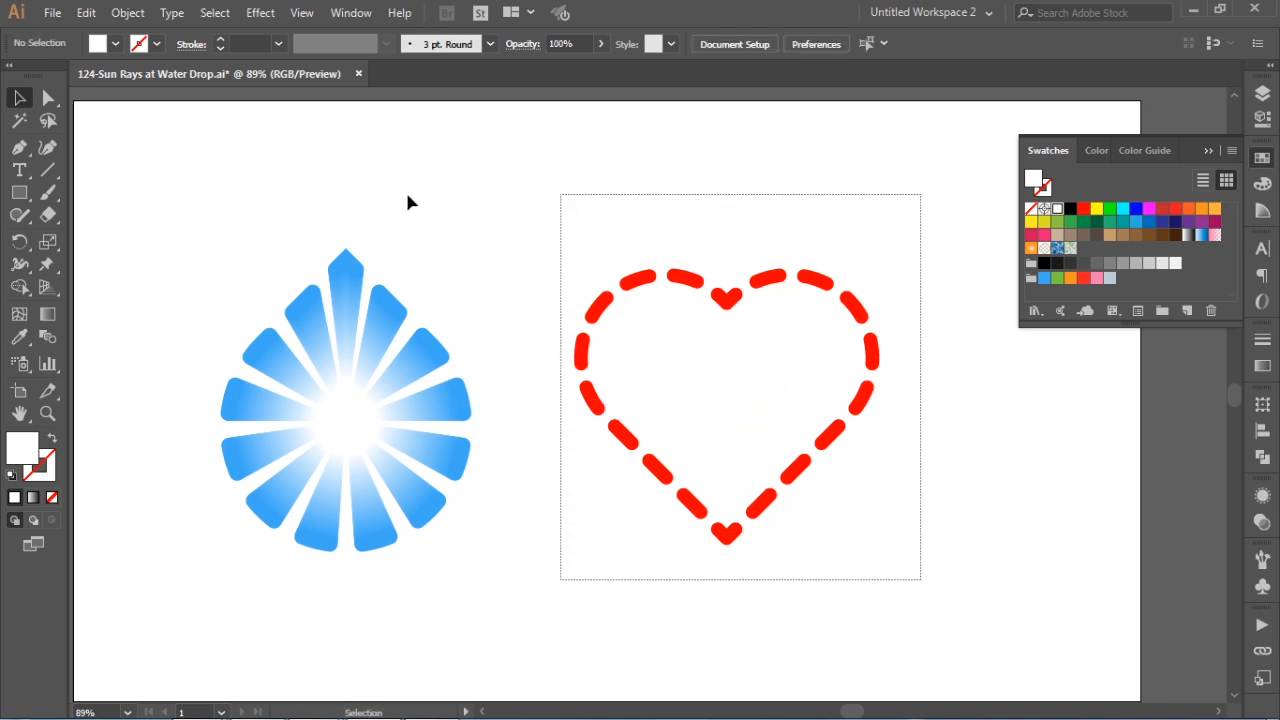
left_click(88, 14)
mouse_move(128, 13)
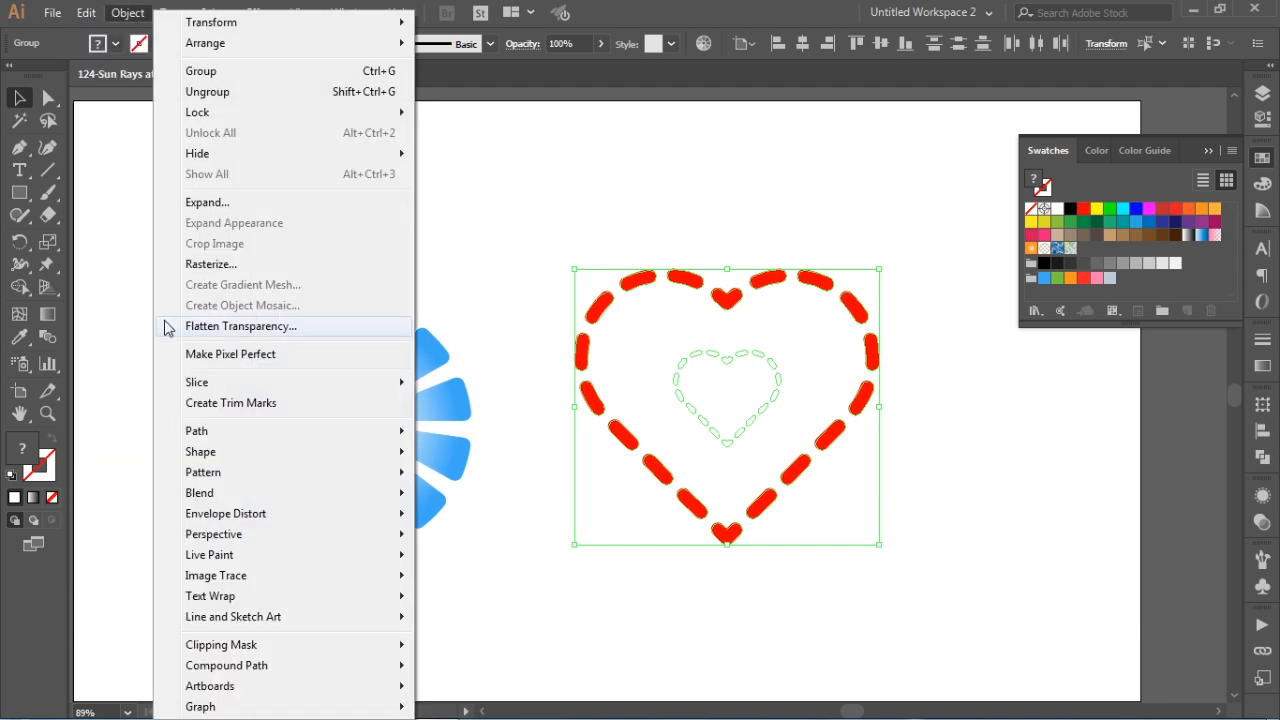
mouse_move(222, 496)
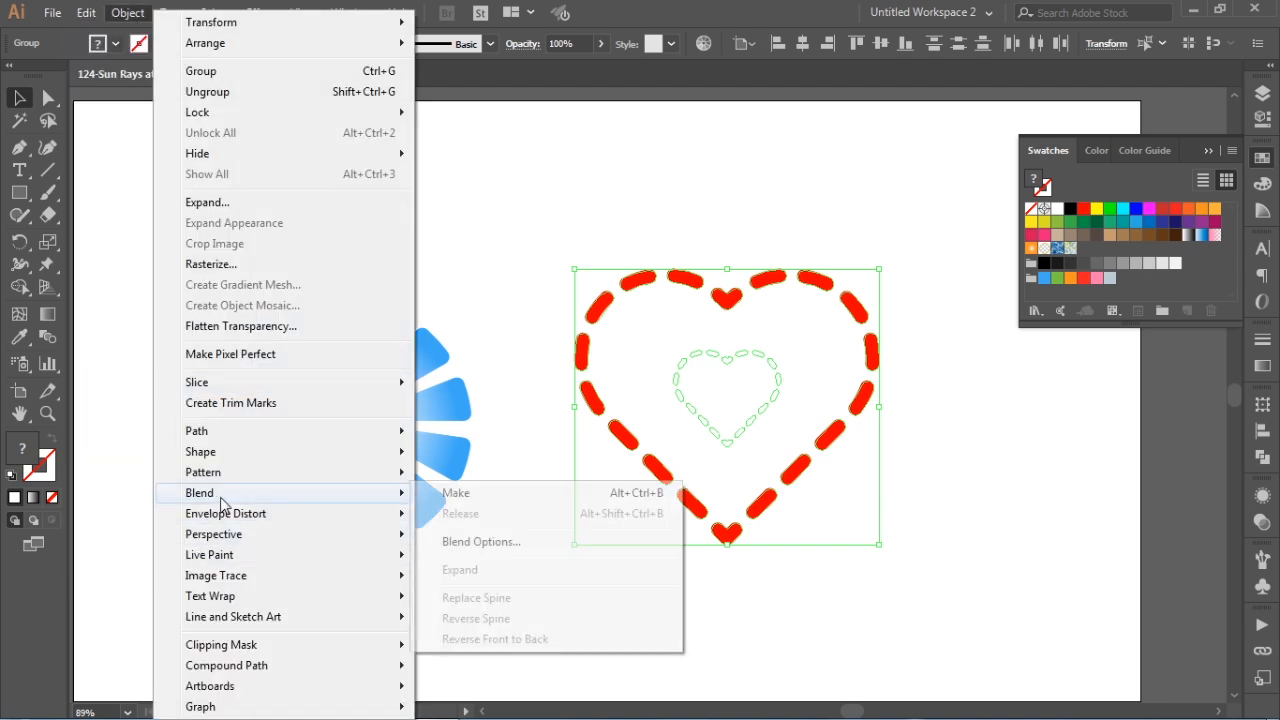
left_click(466, 497)
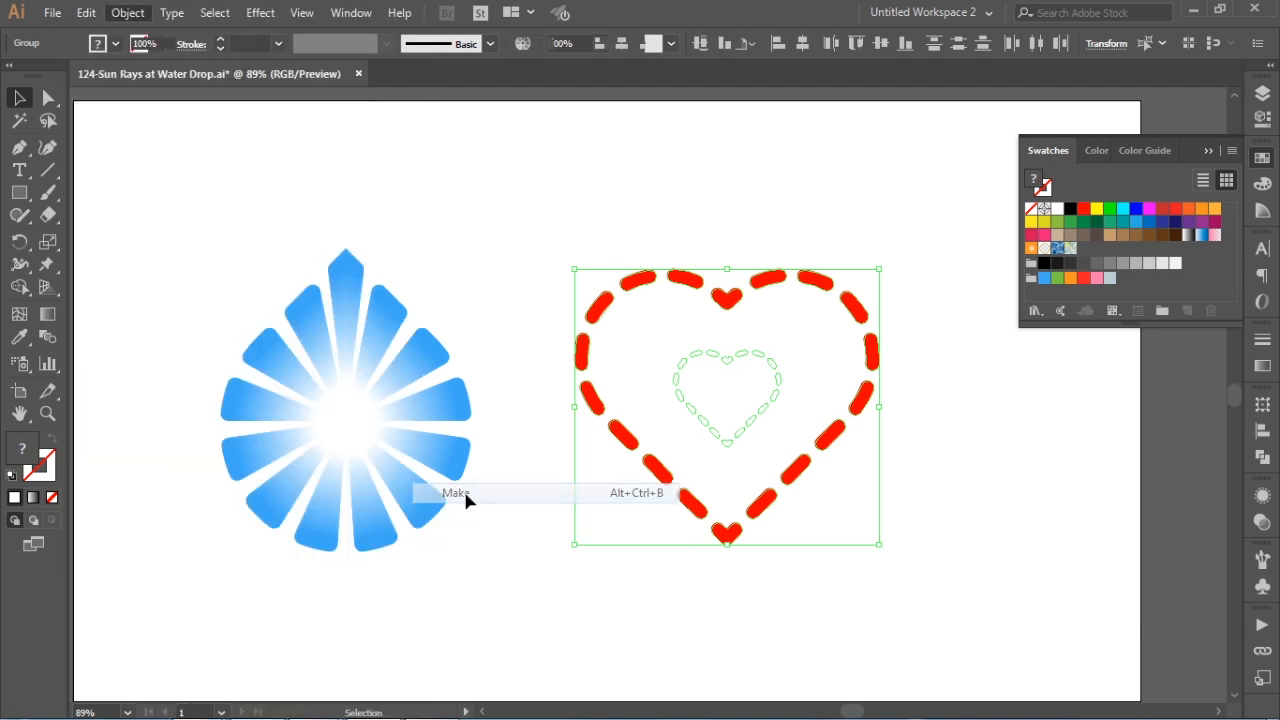
Set the heart blend's spacing to 50 specified steps with preview on, and deselect the finished artwork
left_click(128, 14)
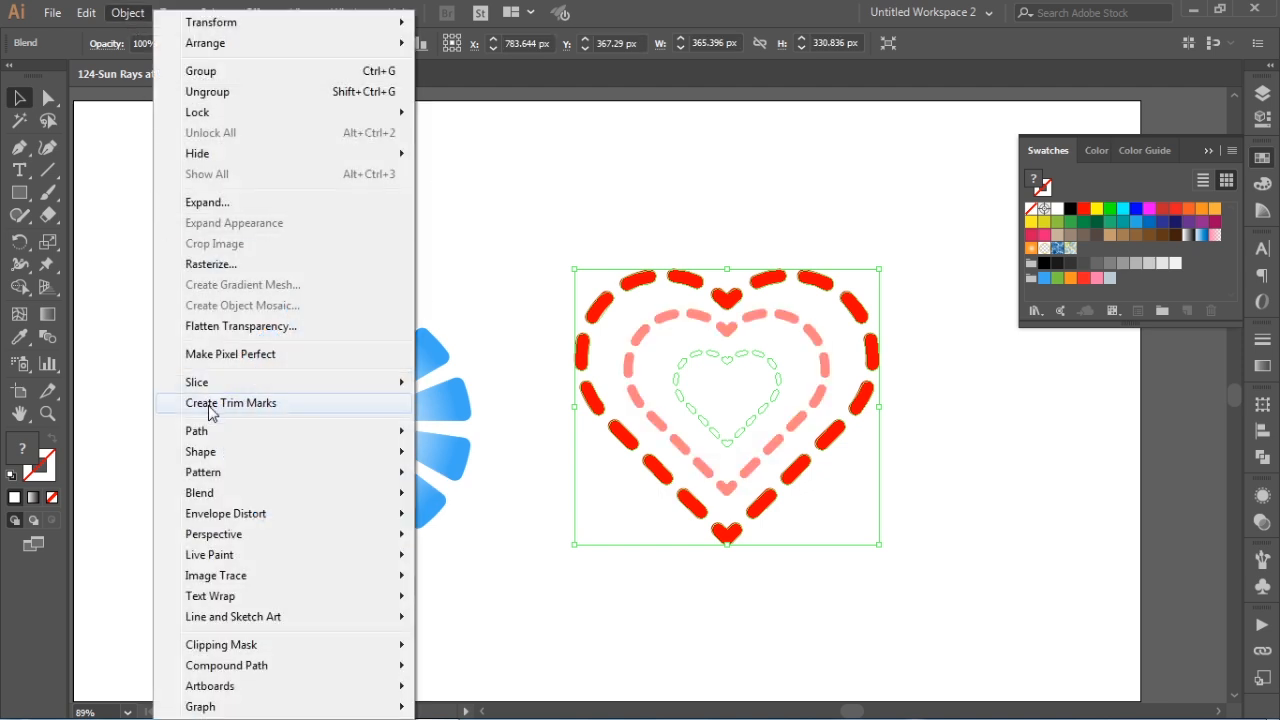
mouse_move(211, 501)
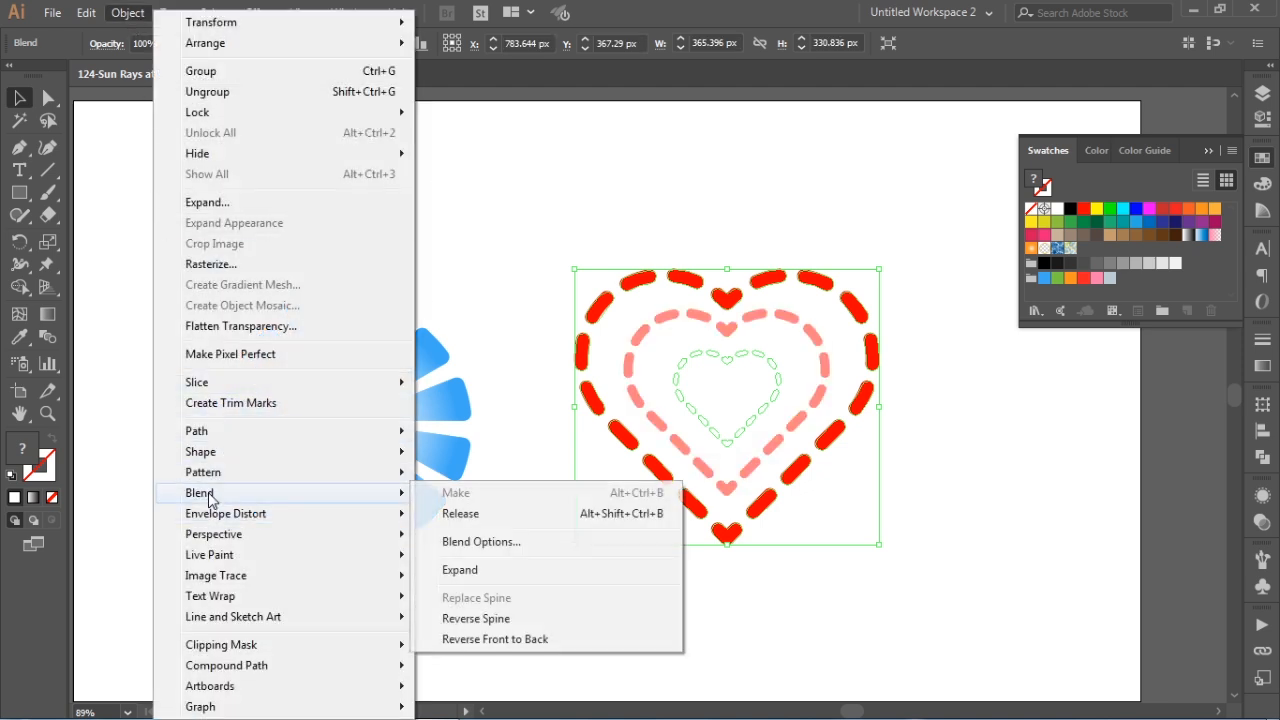
left_click(481, 541)
left_click_drag(841, 246, 427, 198)
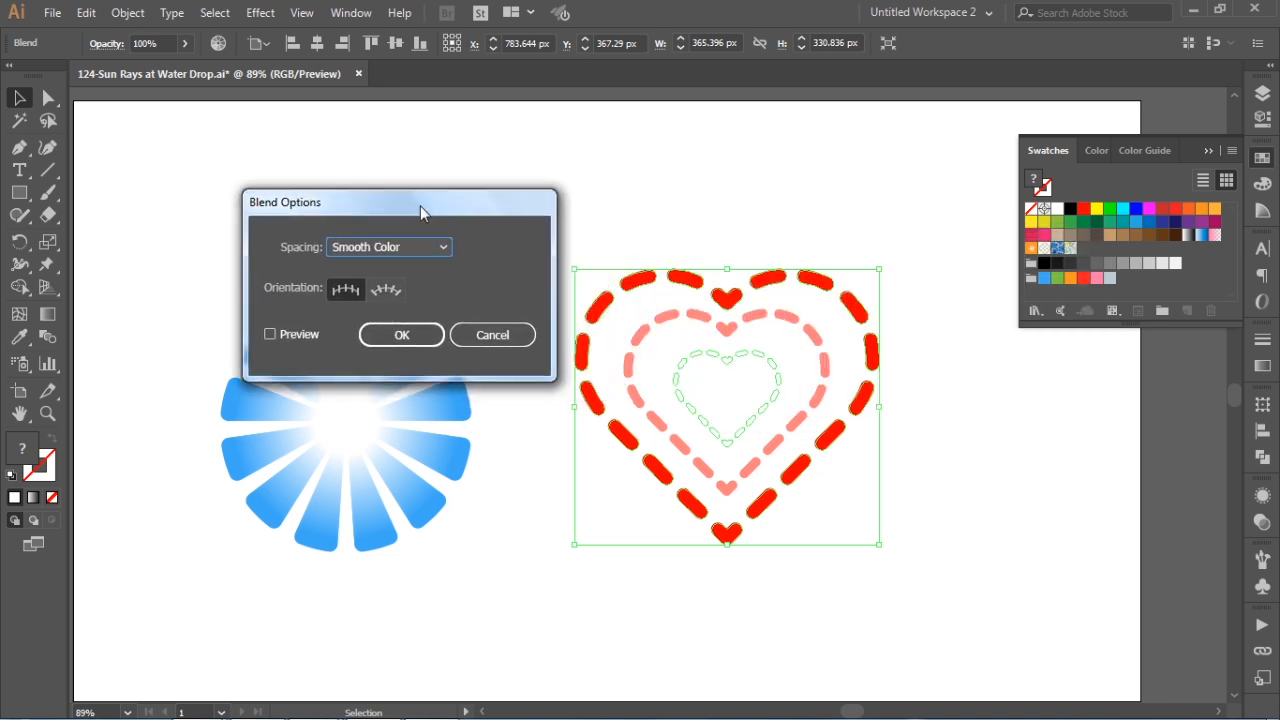
left_click(396, 248)
left_click(395, 290)
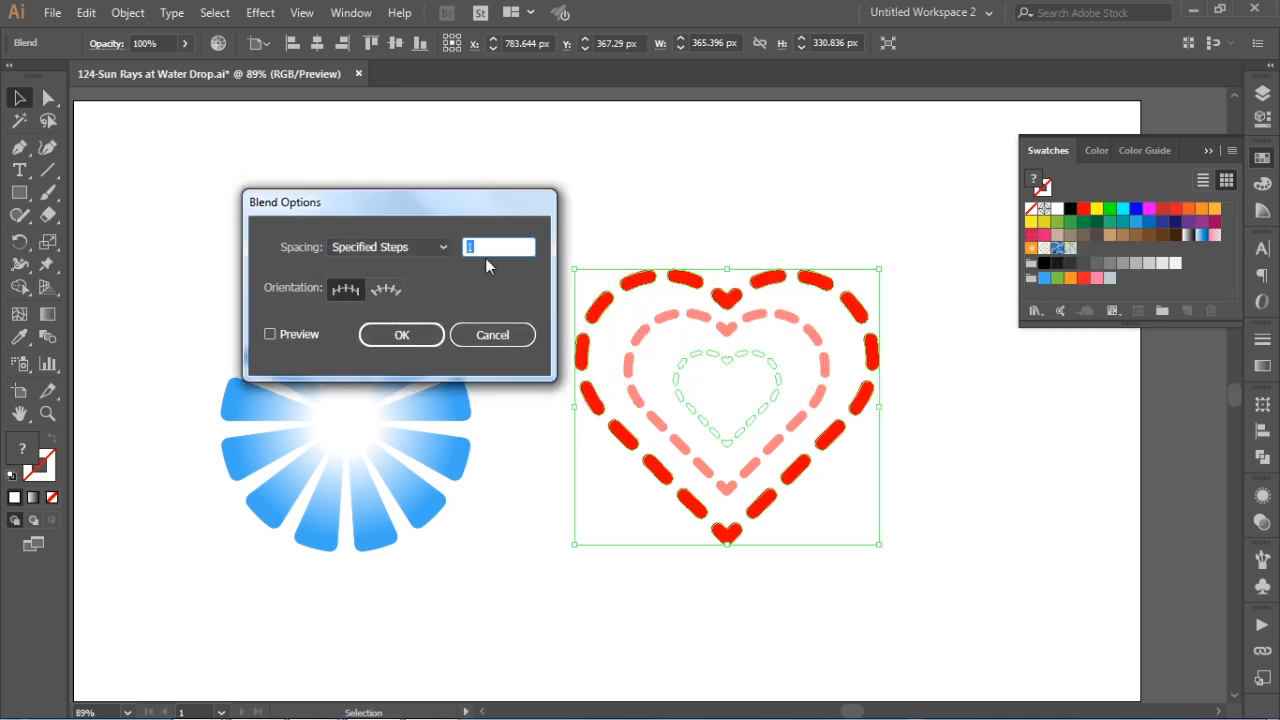
type("50")
left_click(290, 334)
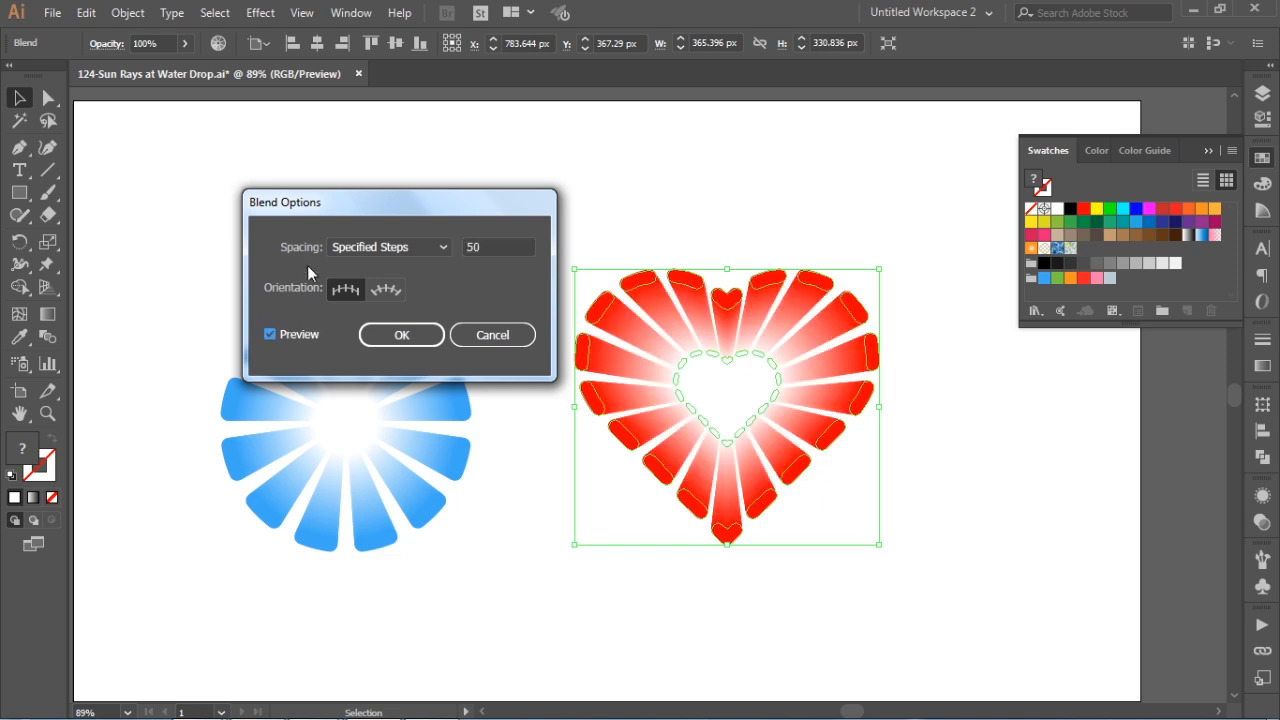
left_click(400, 336)
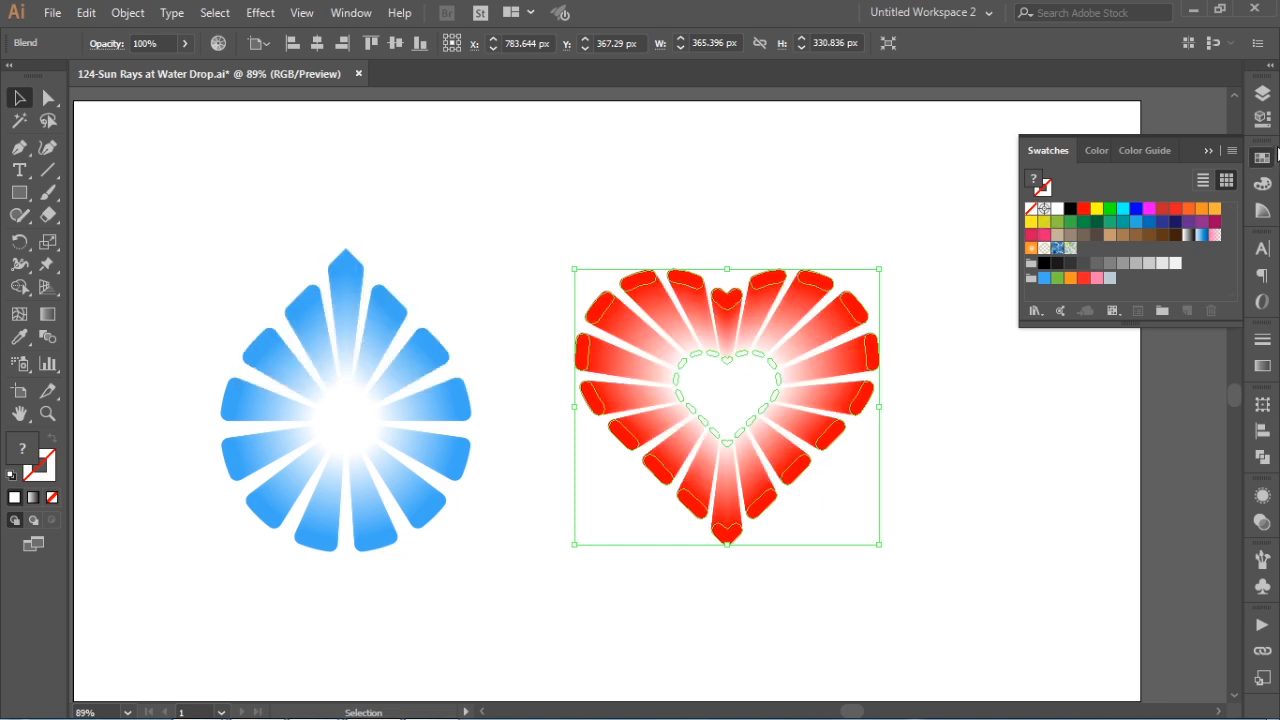
left_click(947, 195)
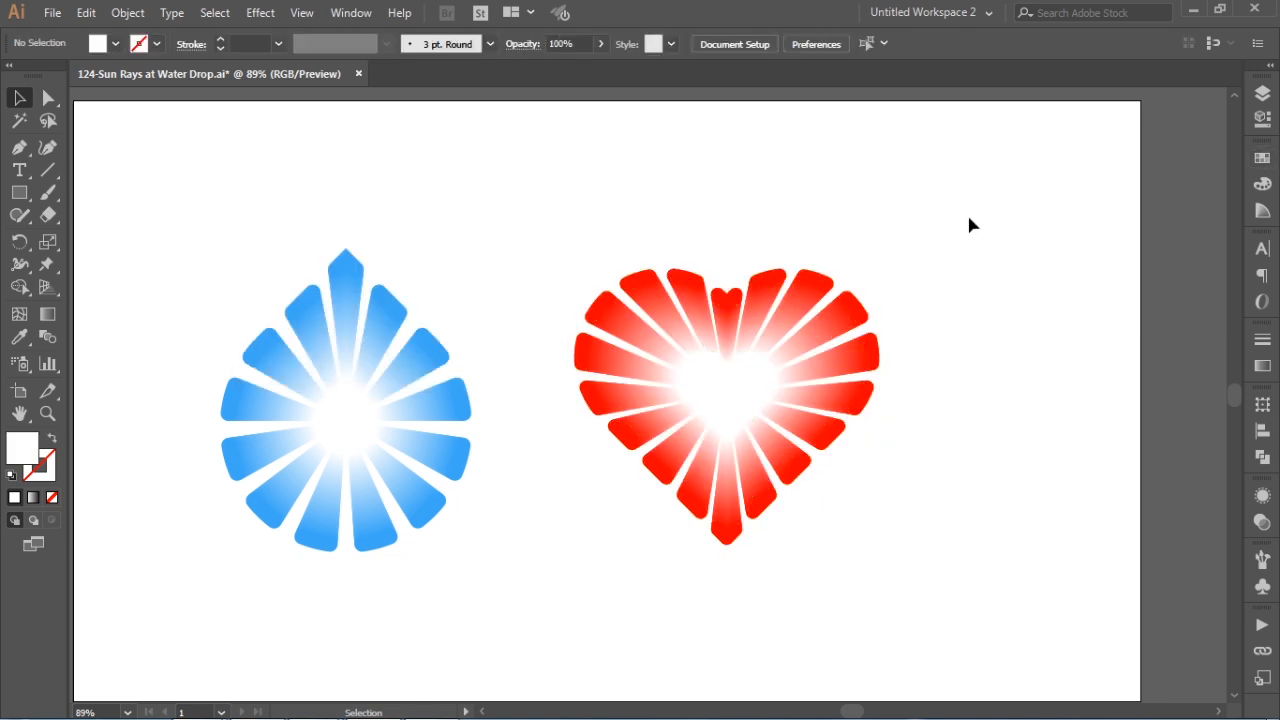